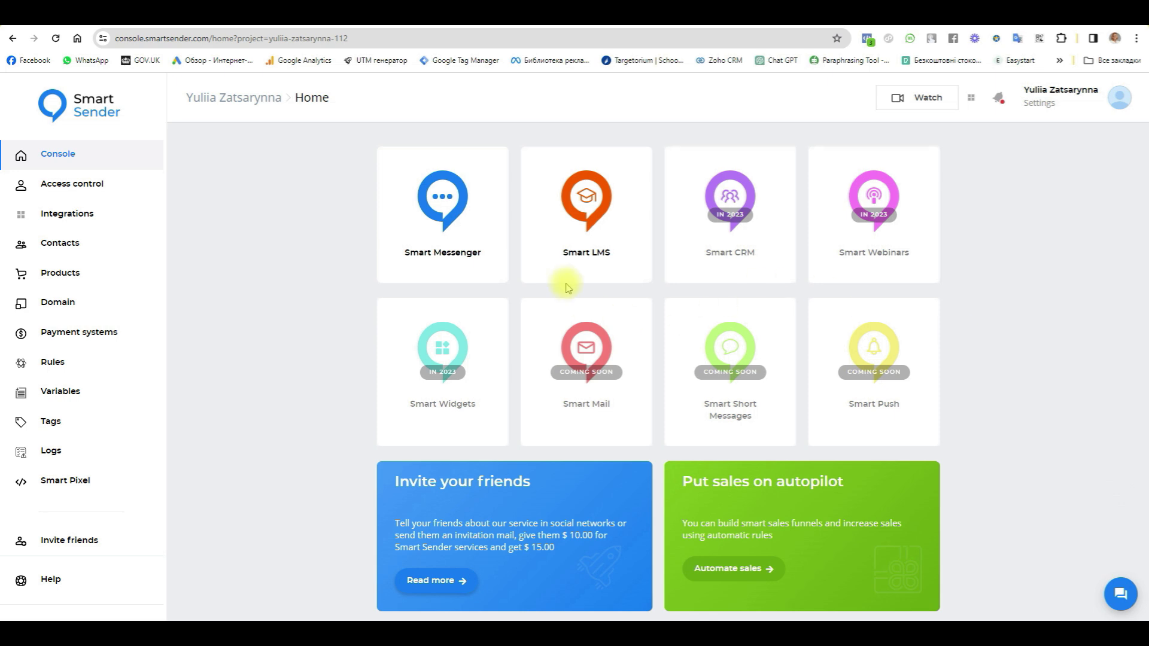
- Create a funnel named "Marathon 1" in Smart Messenger, keeping unlimited content retrieval enabled
left_click(443, 214)
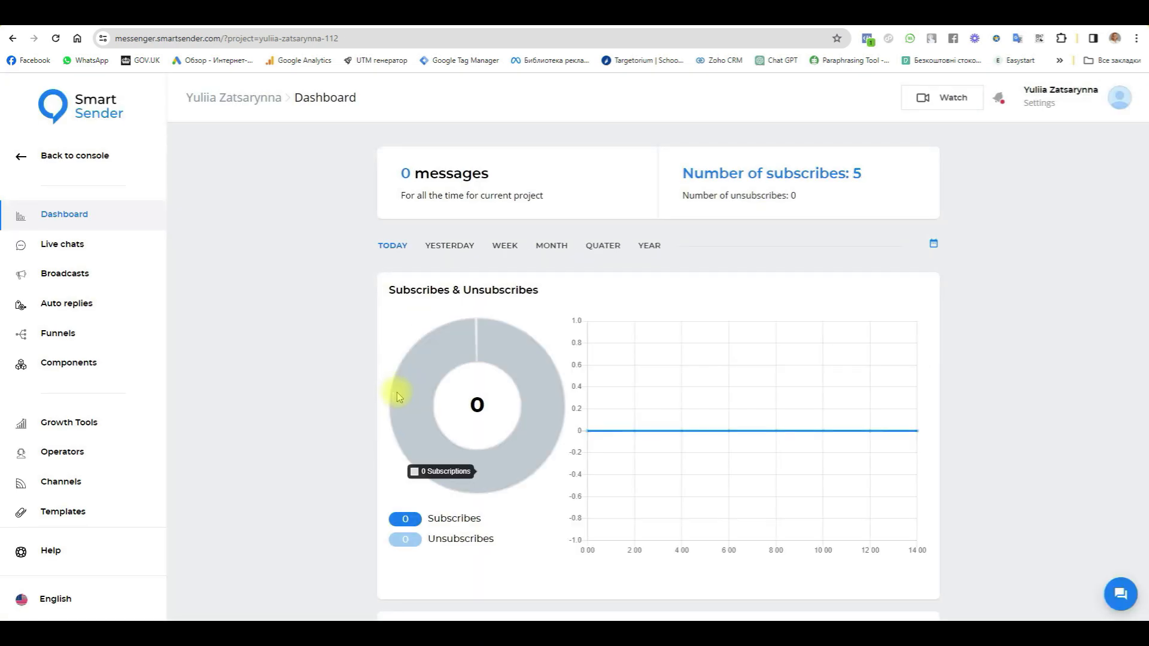
left_click(58, 337)
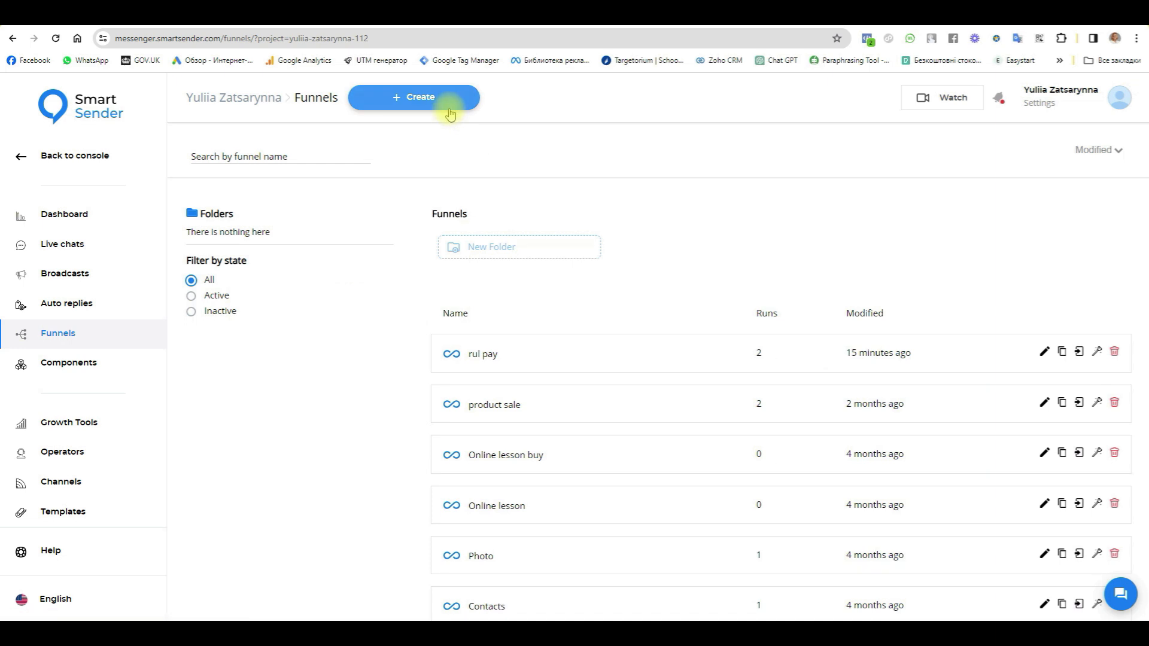
left_click(445, 101)
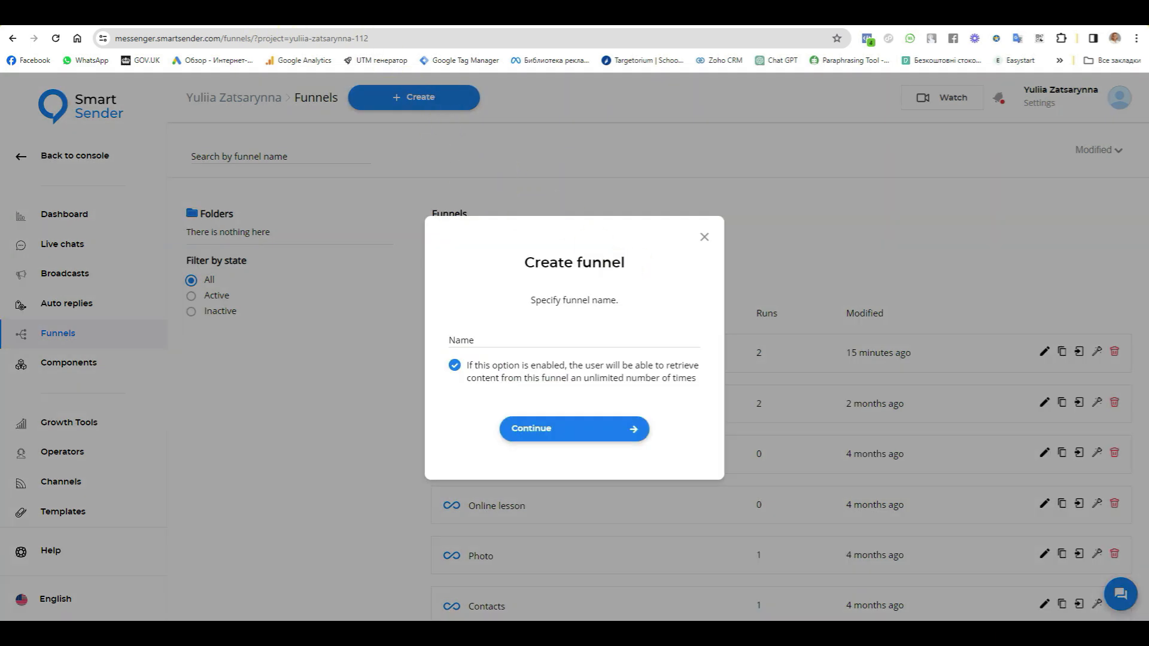
left_click(485, 337)
type("Marathon 1")
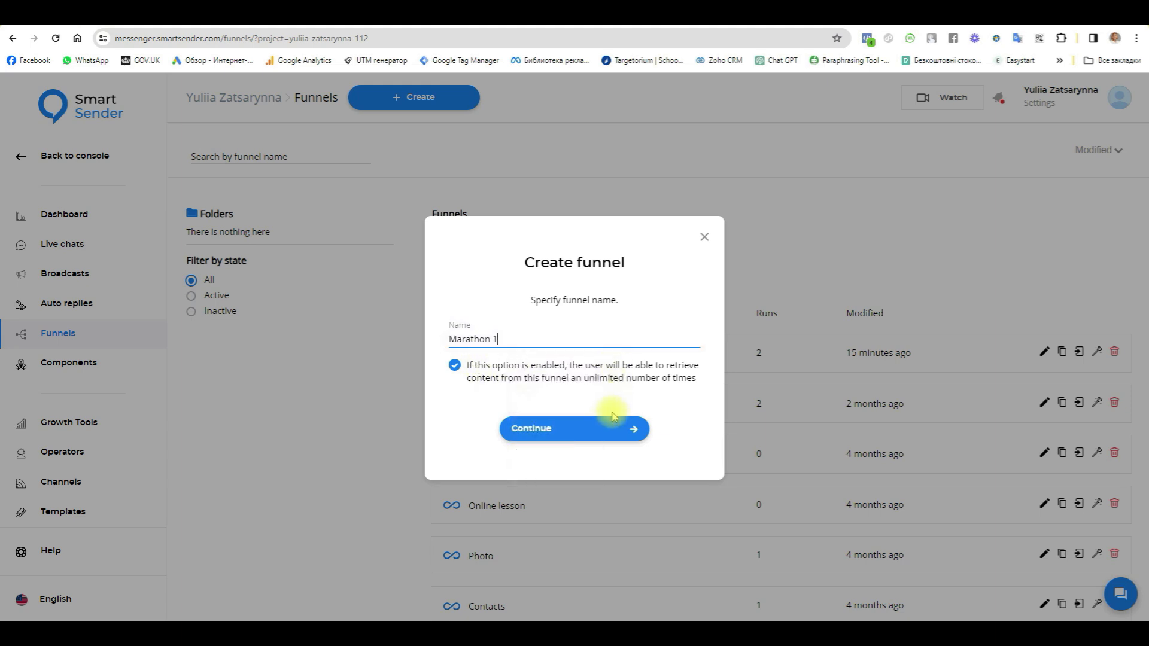
left_click(587, 434)
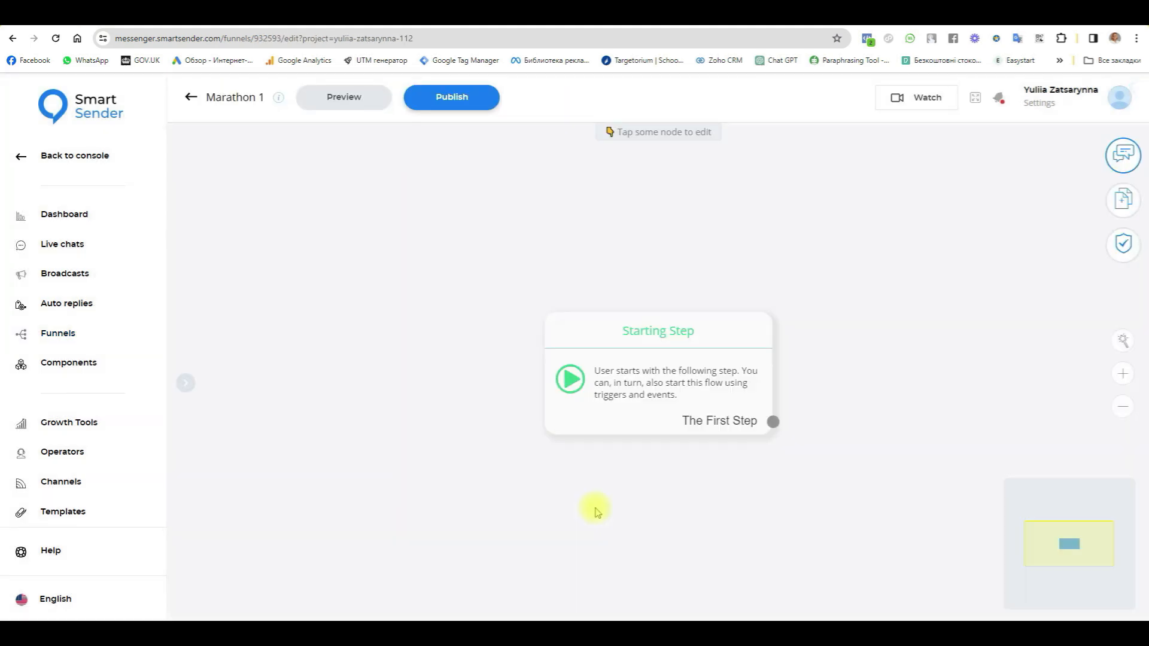
- Add a Send Message block beside the Starting Step in the Marathon 1 funnel and connect The First Step output to it
left_click_drag(724, 357, 405, 297)
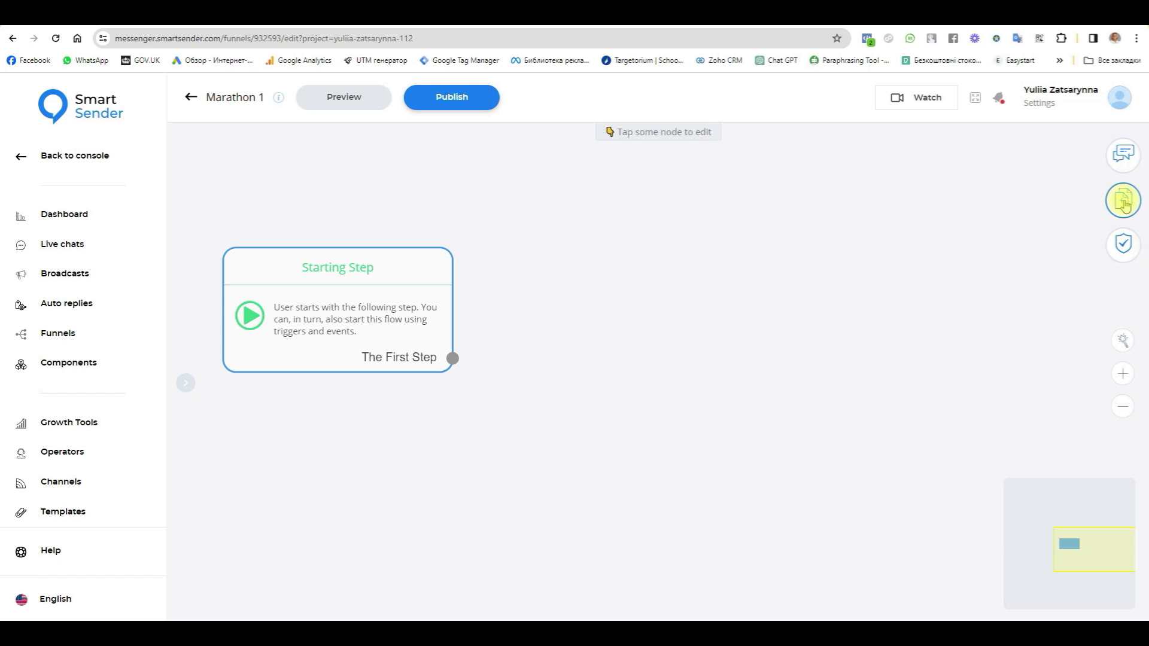
left_click(1124, 199)
left_click(898, 242)
left_click_drag(814, 409, 635, 256)
left_click_drag(449, 359, 579, 282)
- Enter the text "Hi! Thanks for subscribing to the marathon. Stay tuned for updates in this chat" with a blank line after "Hi!", and publish the funnel
left_click(672, 246)
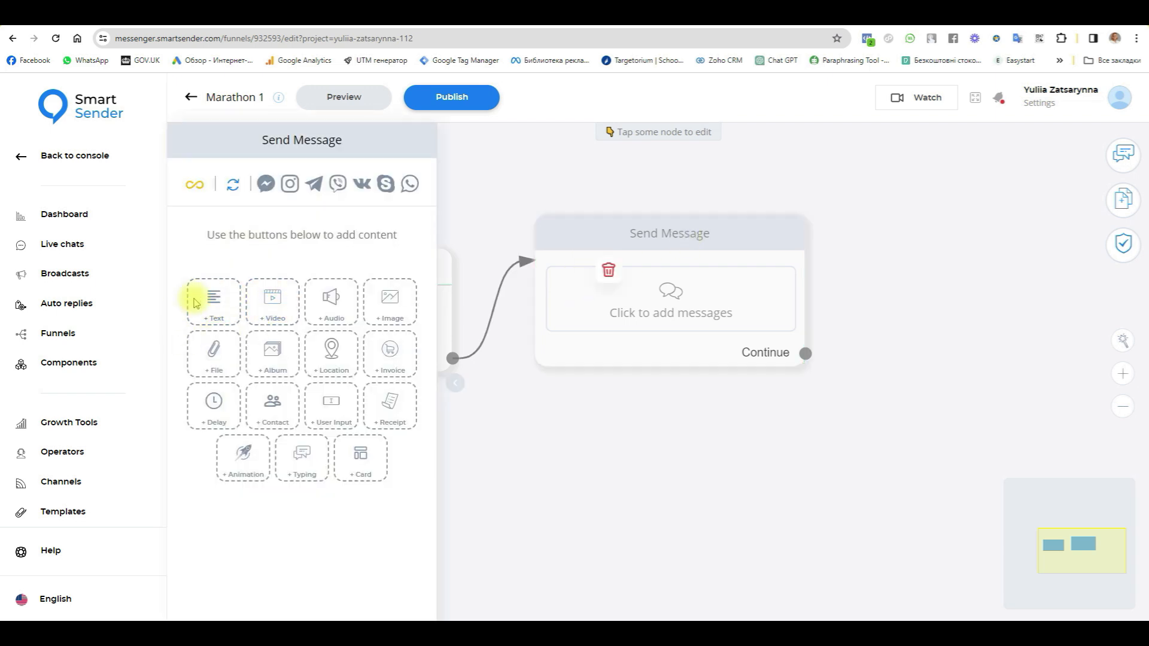
left_click(223, 297)
type("Hi! Thanks for subscribing to the marathon. Stay tuned for updates in this chat")
left_click(234, 232)
key("Return")
key("Return")
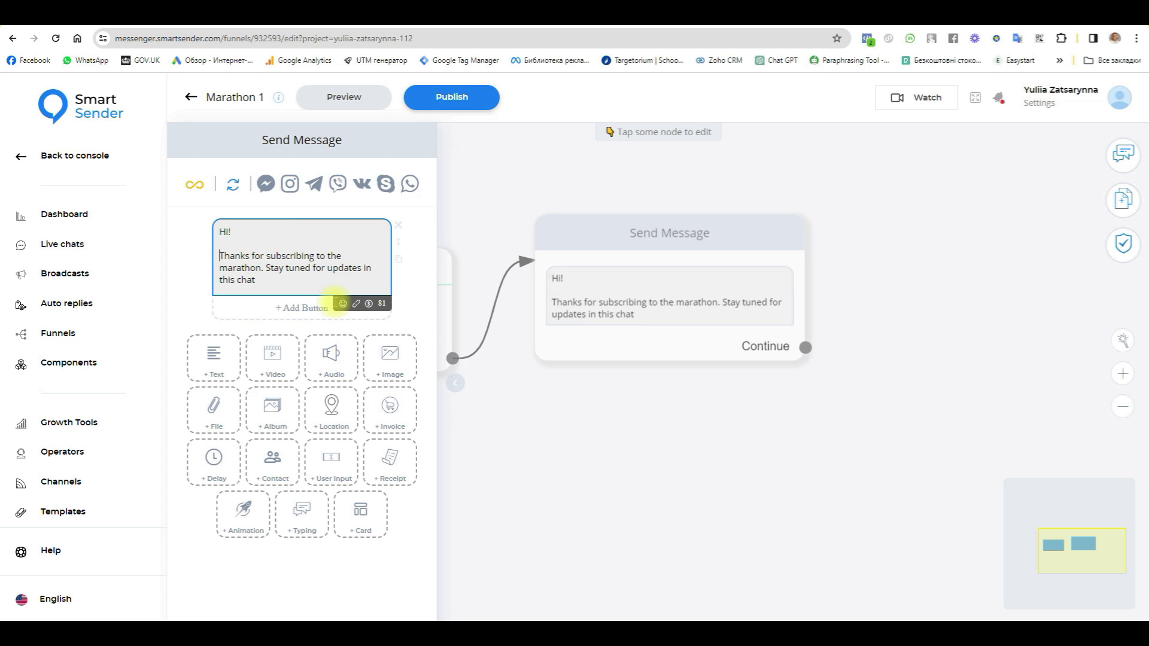
left_click(587, 456)
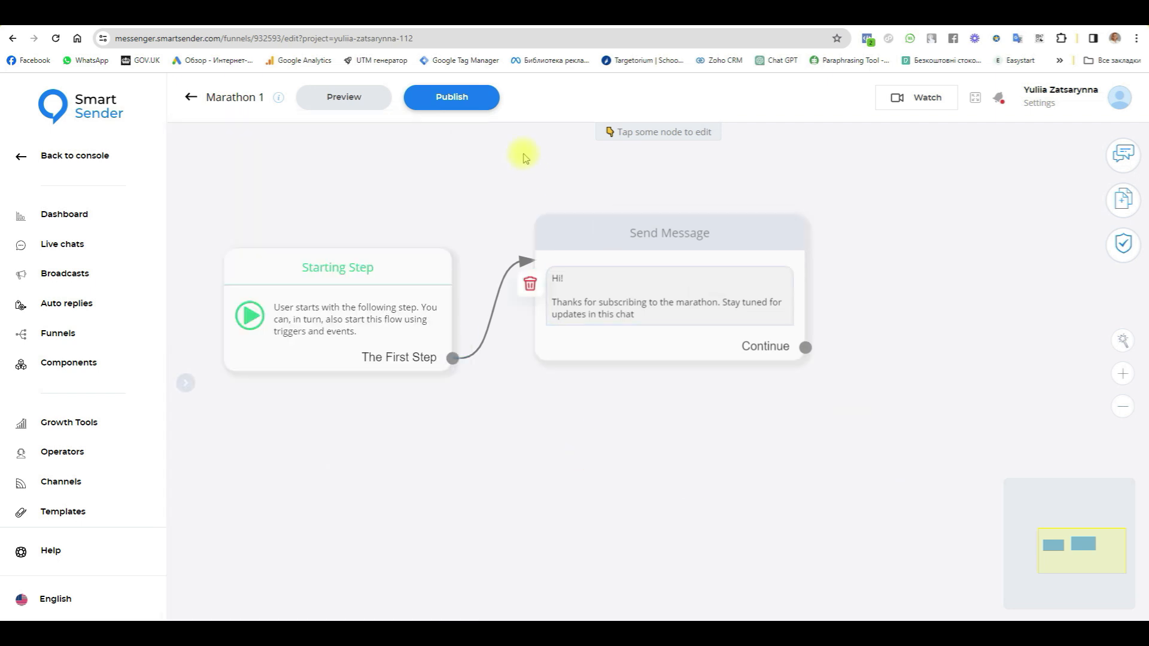
left_click(465, 106)
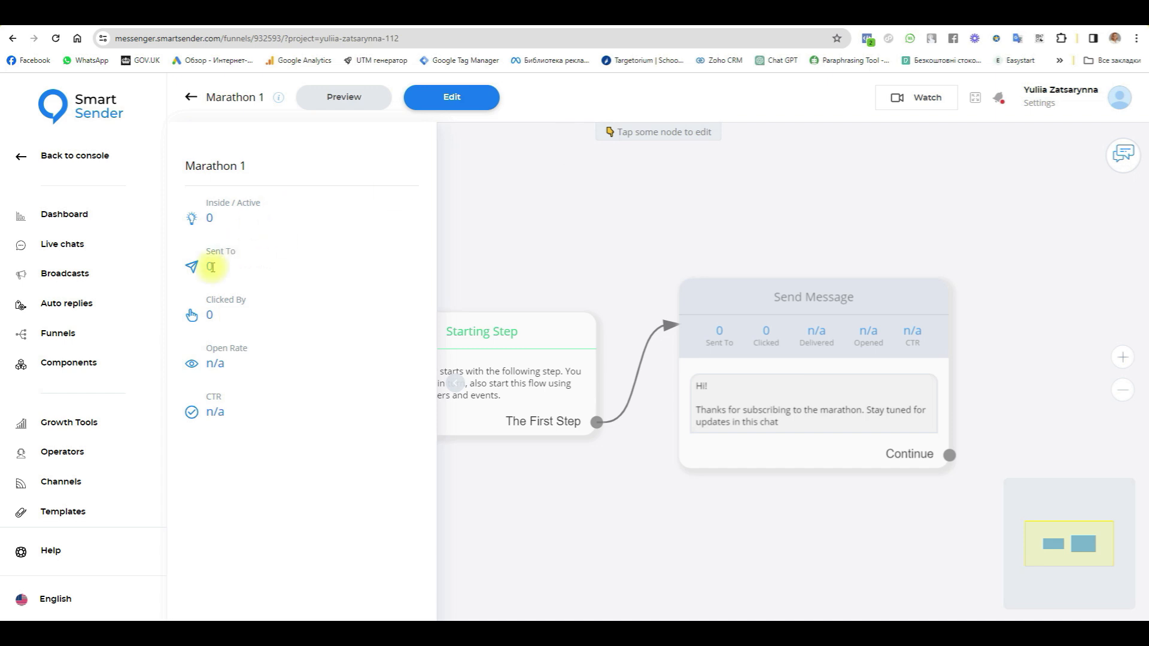
- Create another funnel named "Marathon 2" from the funnels list
left_click(61, 338)
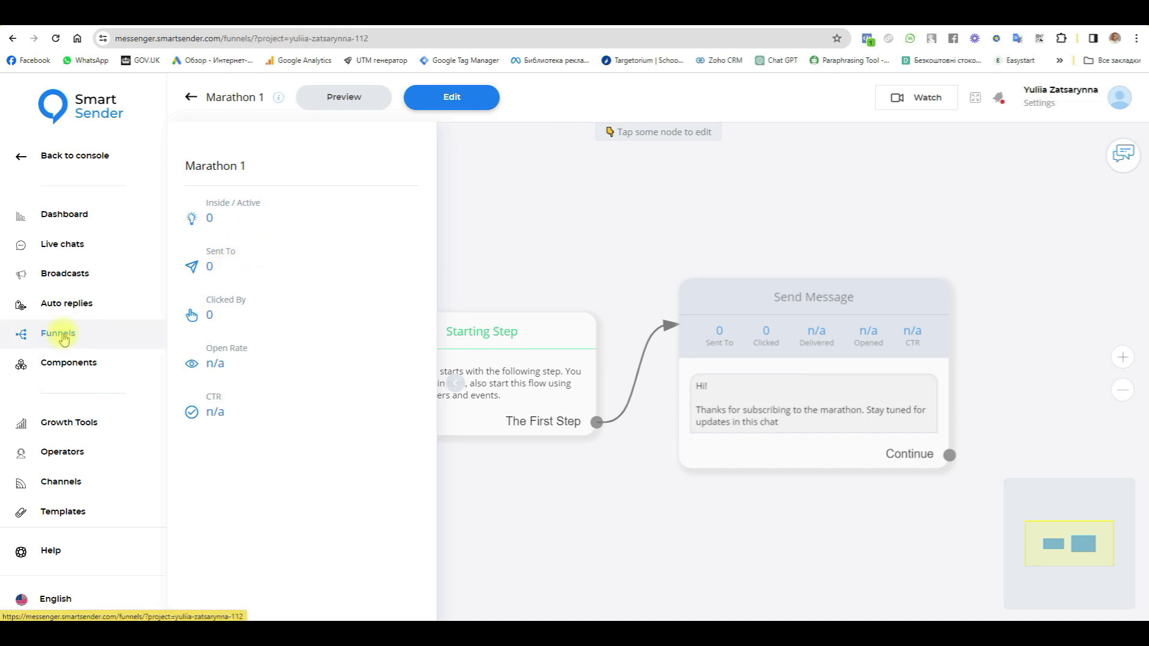
left_click(426, 97)
left_click(472, 337)
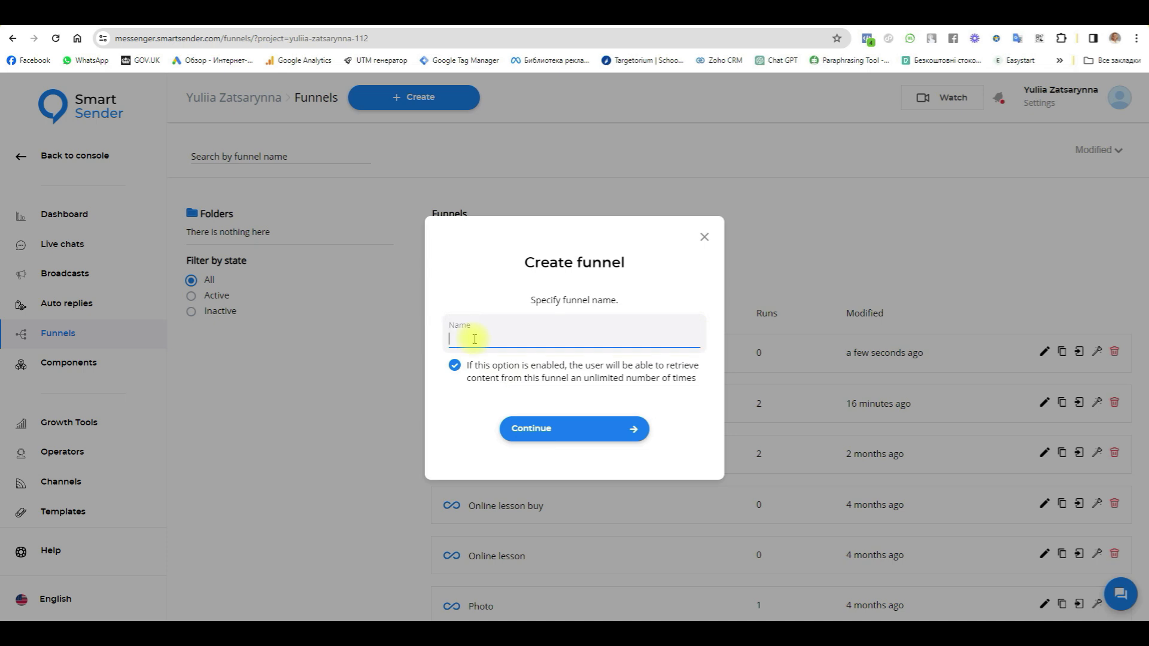
type("scribing to the marathon. Stay tuned for updates in this chat")
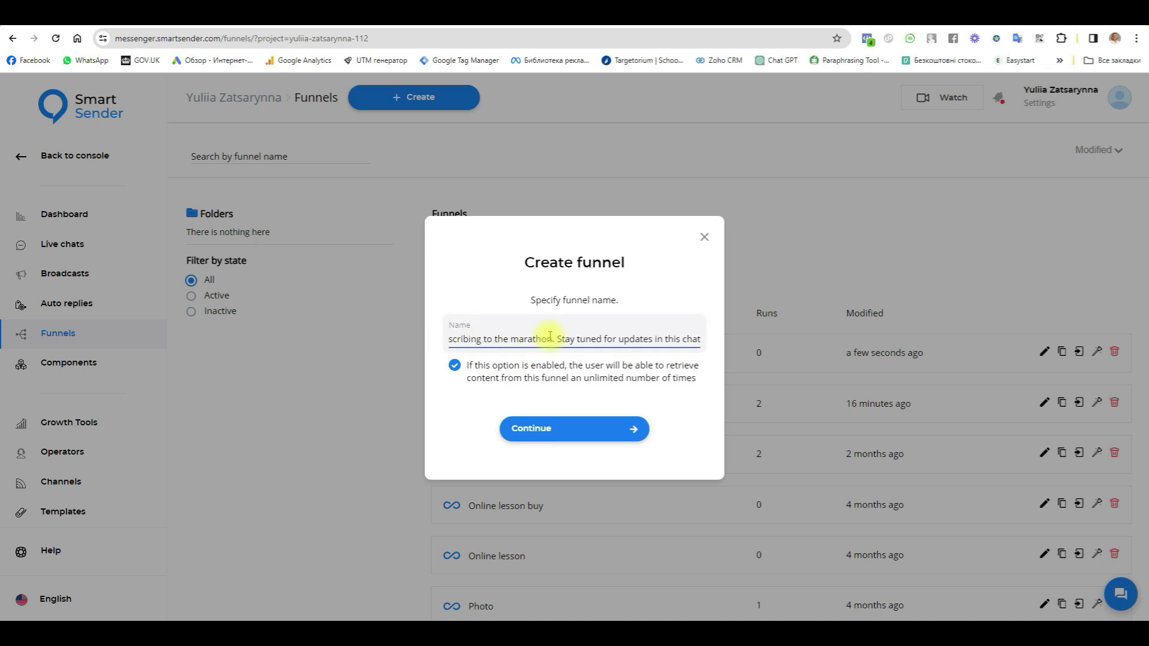
left_click(535, 429)
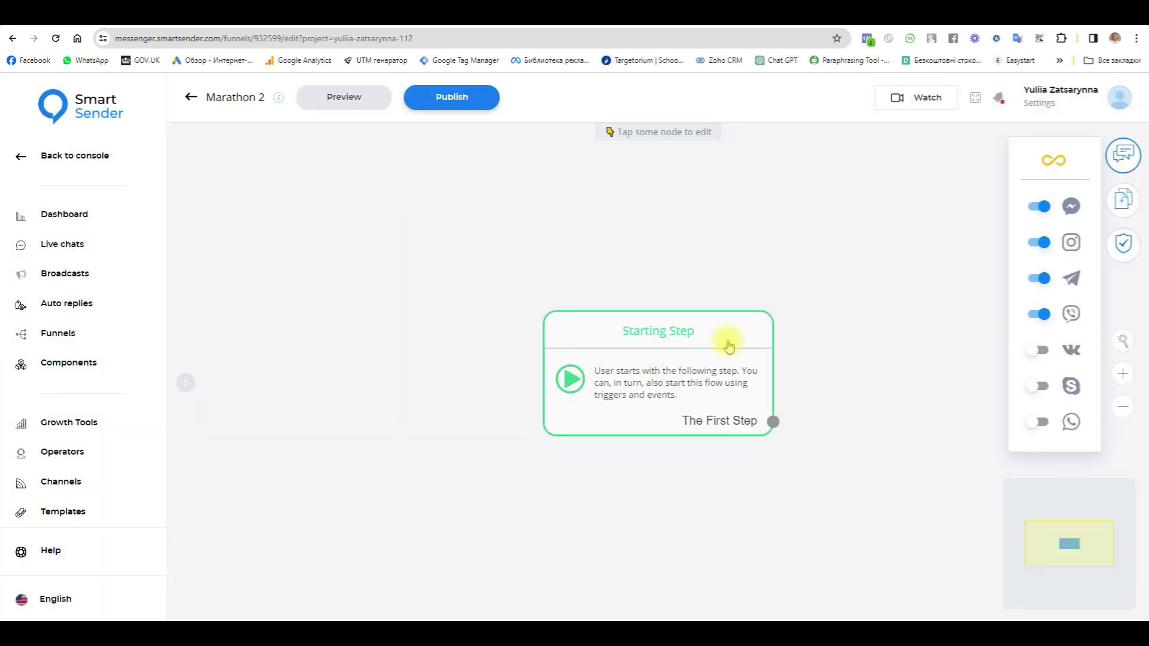
- Place a Send Message block next to the Starting Step of Marathon 2 and link The First Step output to it
left_click_drag(730, 342, 462, 279)
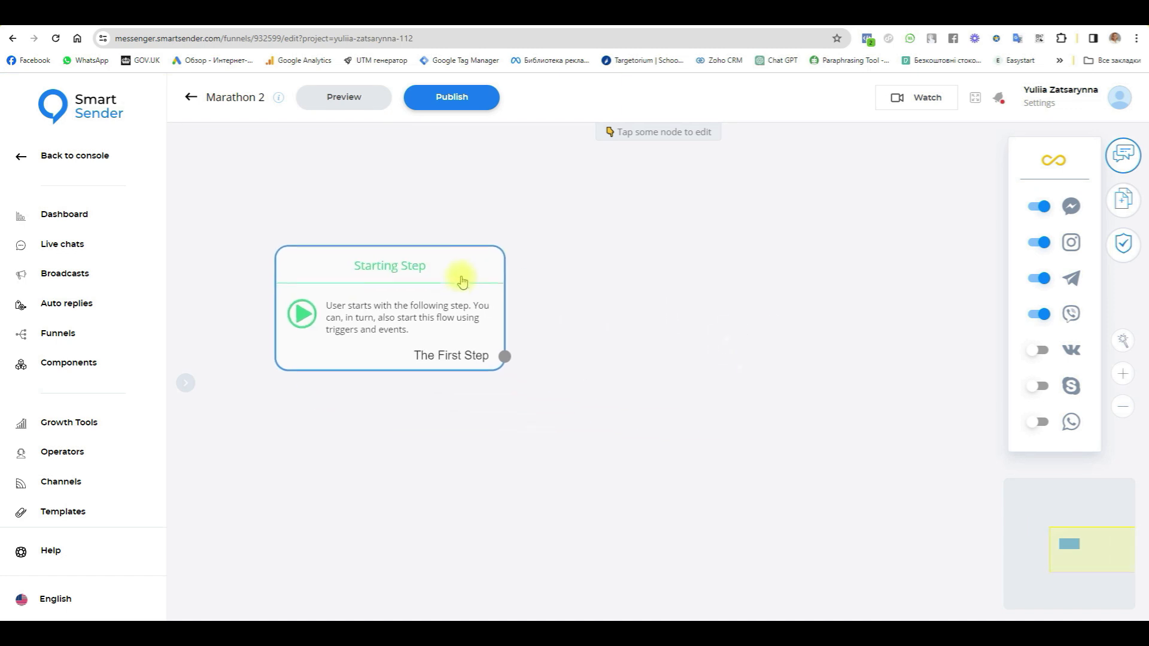
left_click(1124, 155)
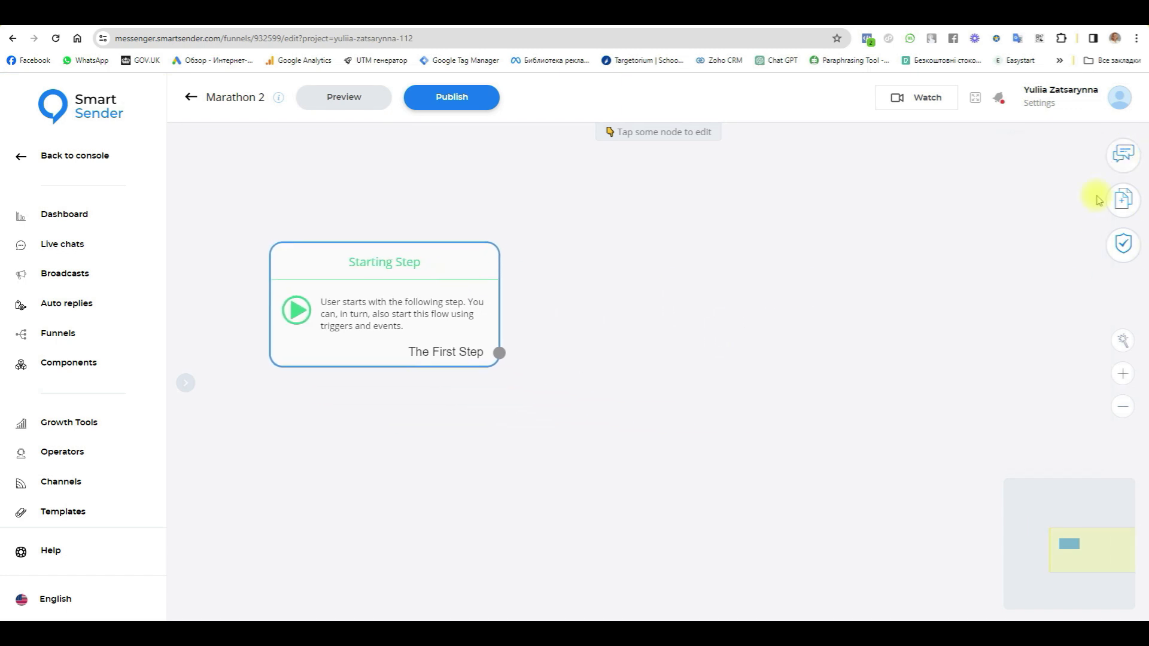
left_click(1124, 199)
left_click(925, 239)
left_click_drag(753, 441, 683, 330)
left_click_drag(500, 353, 611, 337)
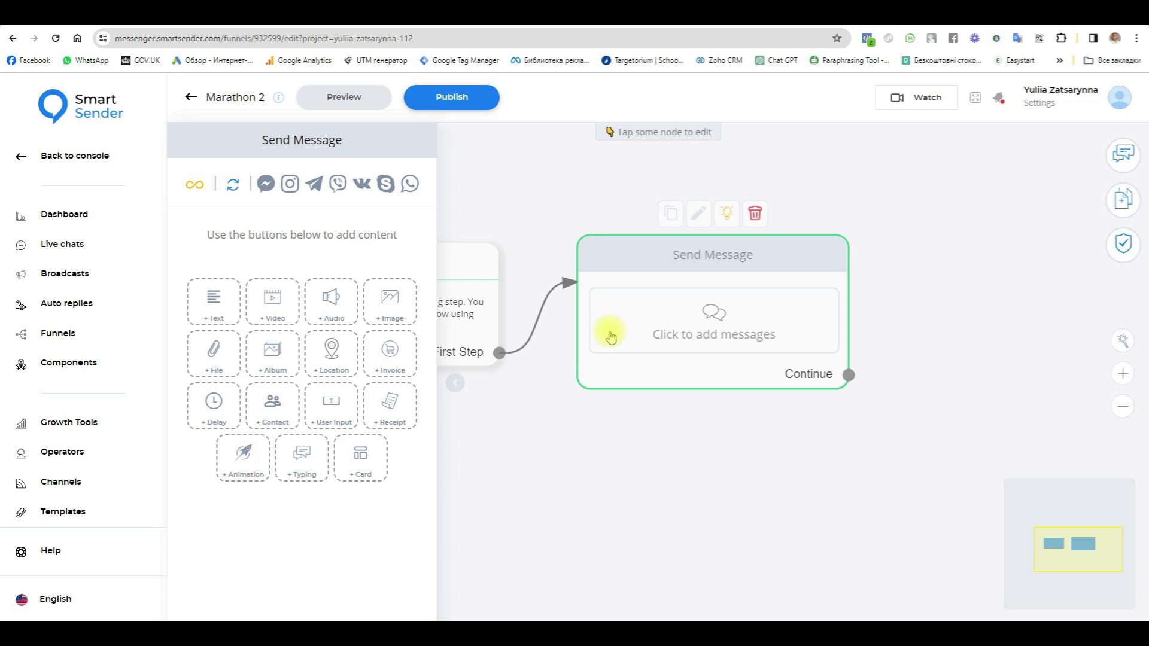
- Add the message text "Our first lesson will start in 1 hour." followed, after a blank line, by "I'll send the link in this chat"
left_click(214, 303)
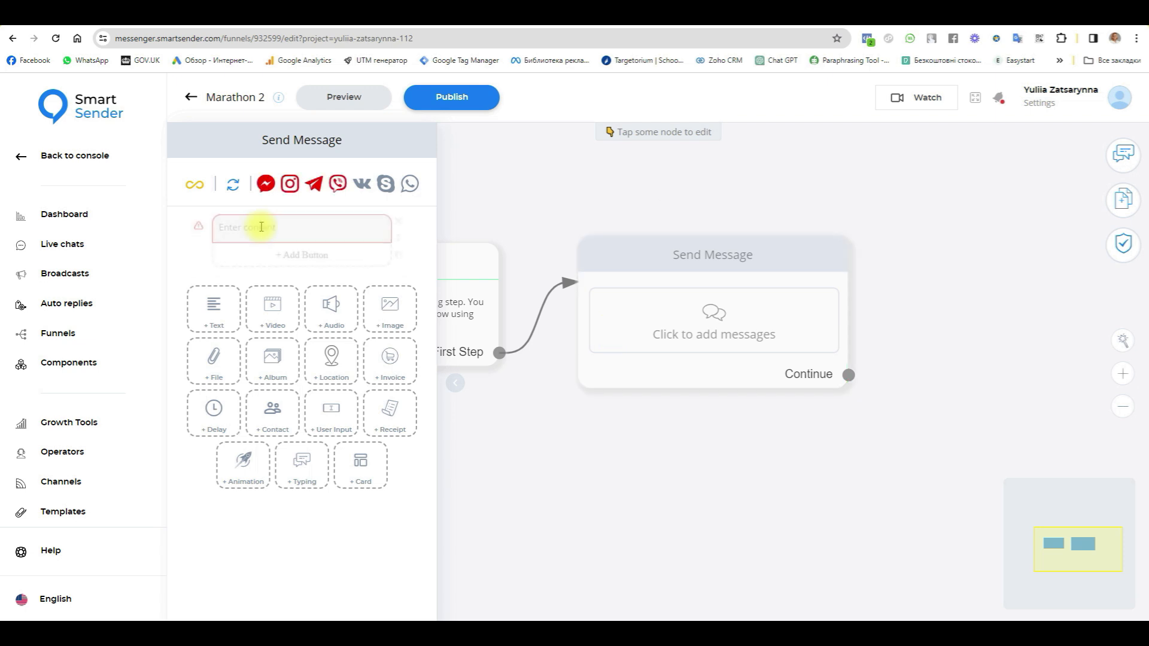
left_click(255, 230)
type("Our first lesson will start in 1 hour. I'll send the link in this chat")
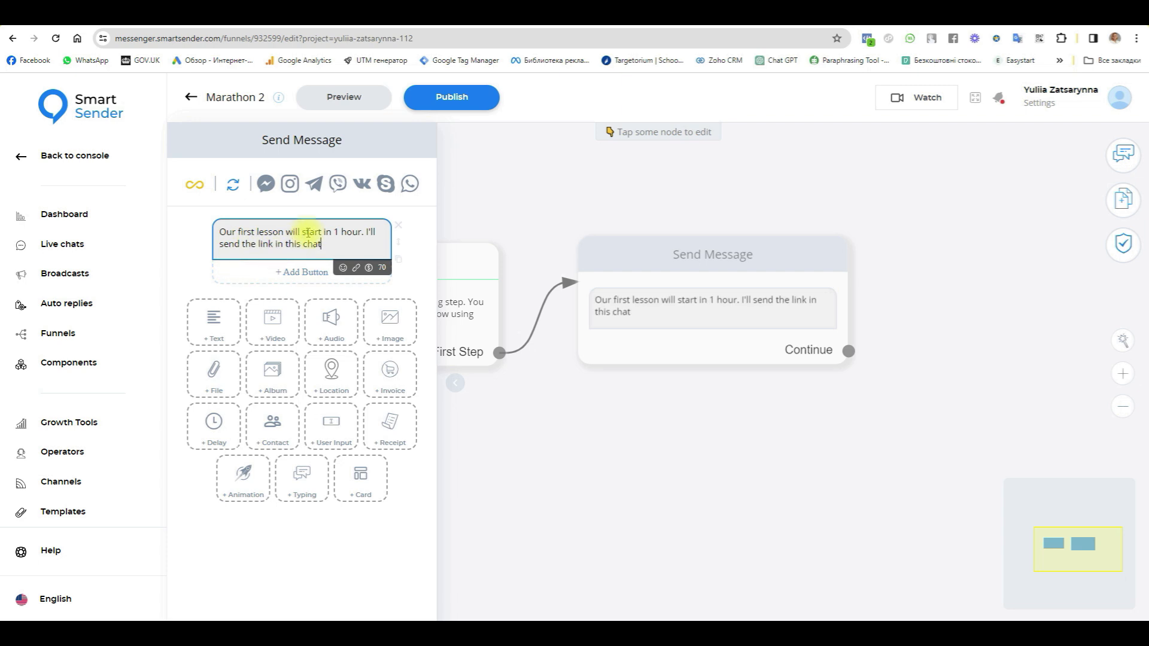
left_click(365, 232)
key("Return")
key("Return")
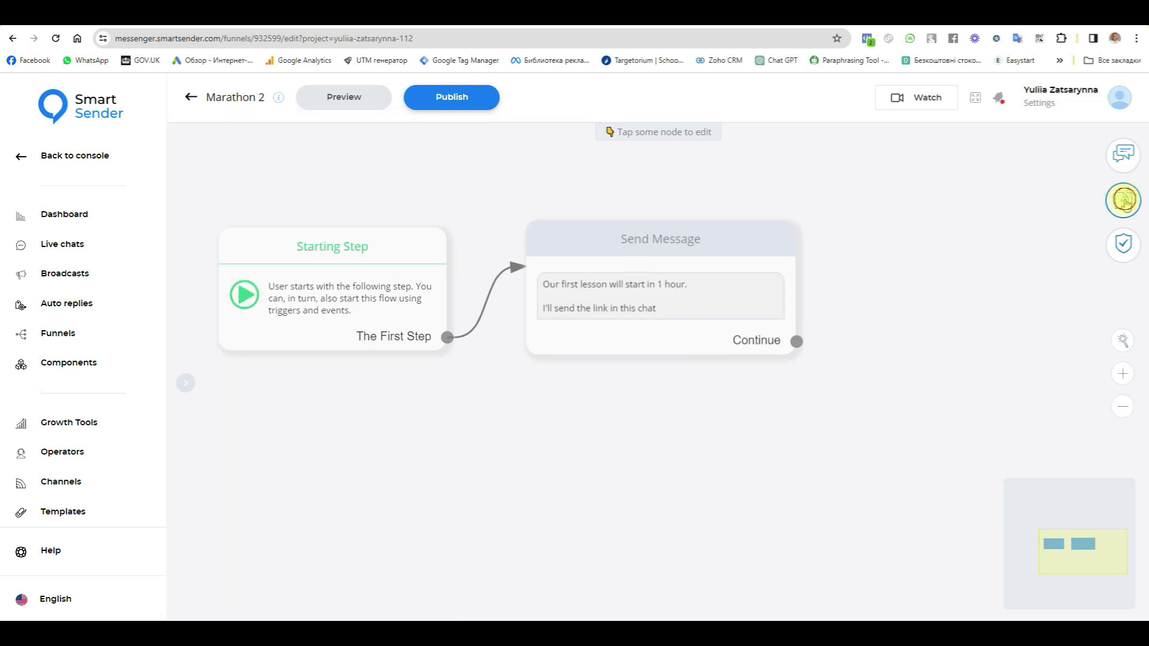
- Add a Smart Delay block after the first-lesson message and connect the message's Continue output to it
left_click(1124, 199)
left_click(910, 419)
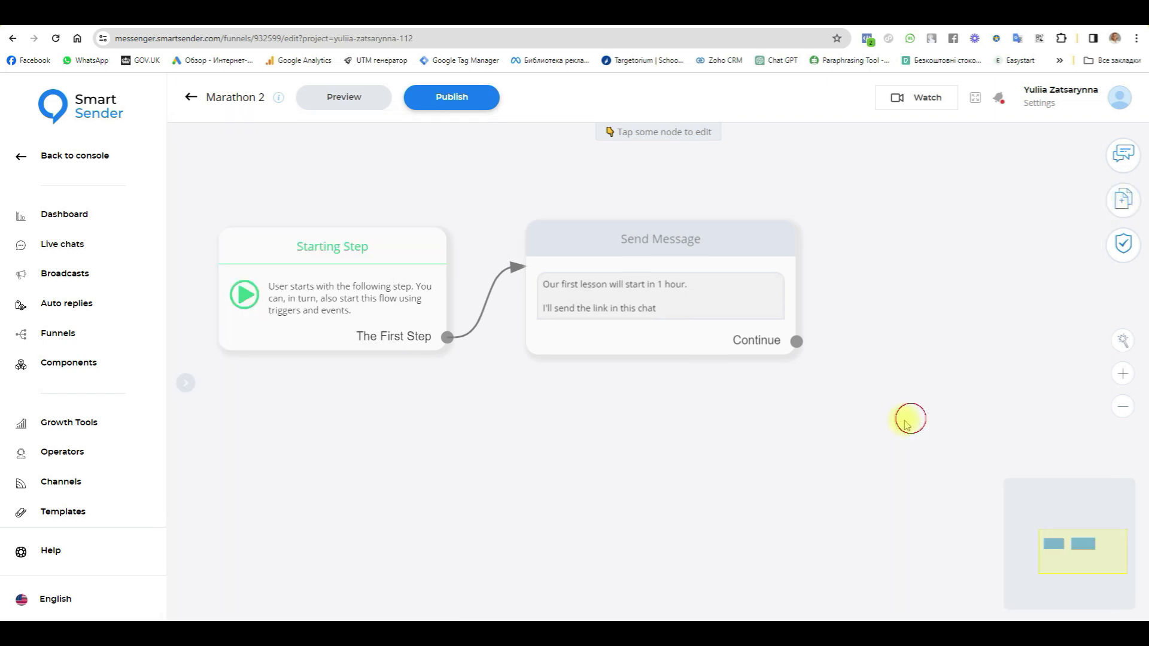
left_click_drag(814, 466, 945, 273)
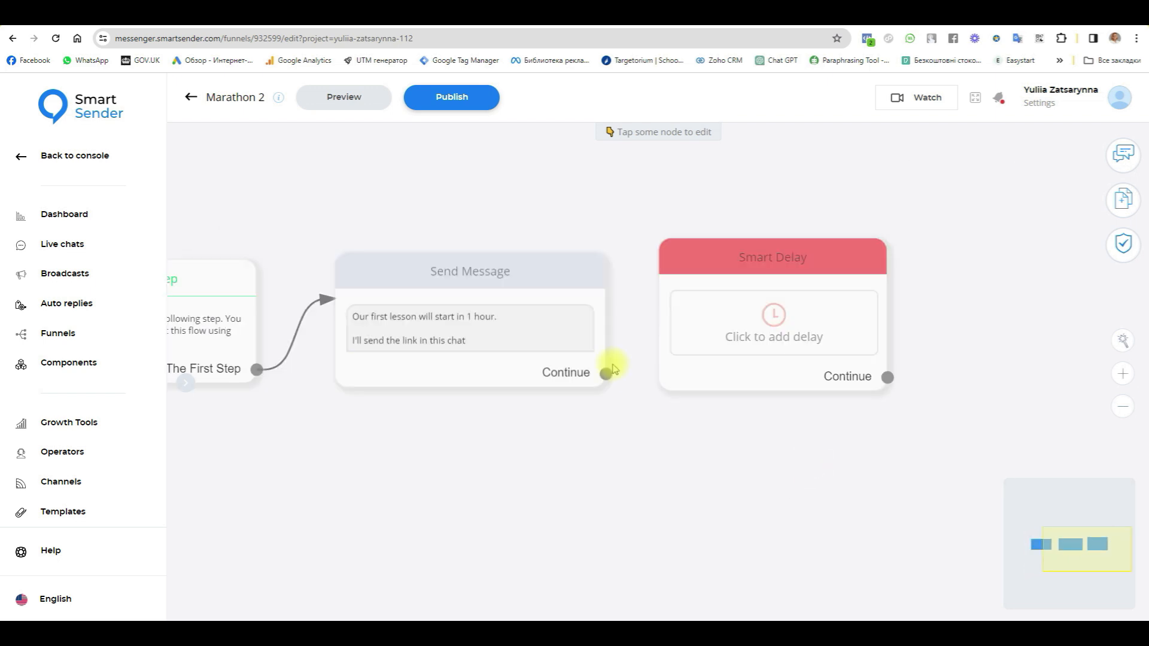
left_click_drag(607, 373, 744, 333)
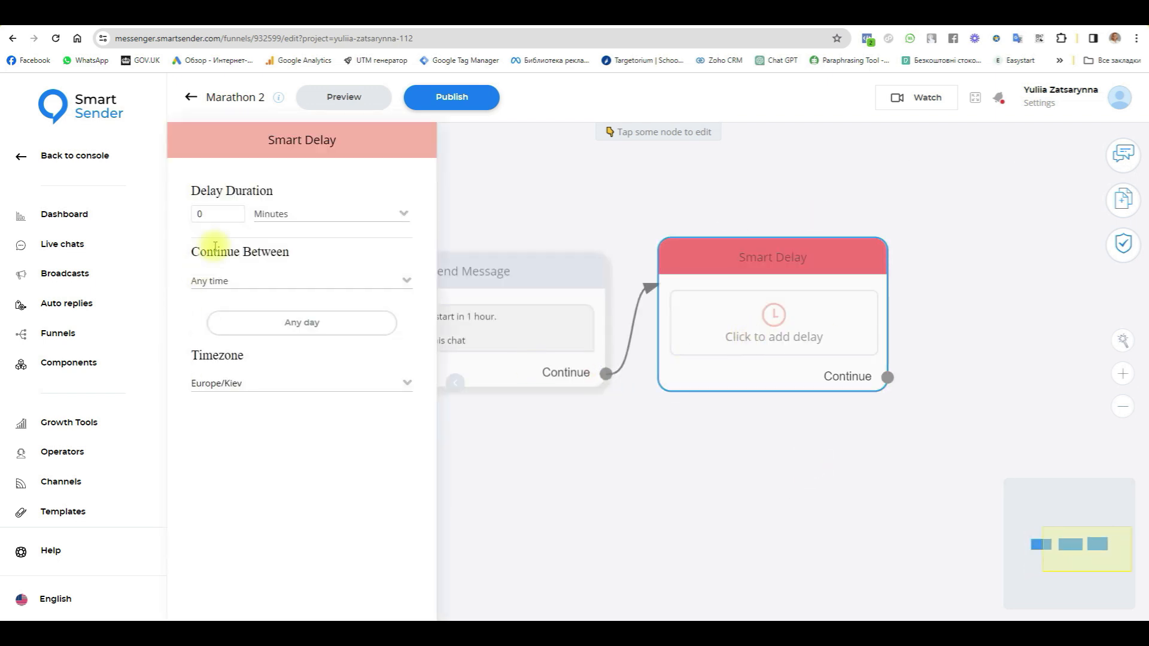
- Set the Smart Delay duration to 5 seconds
double_click(199, 214)
type("5")
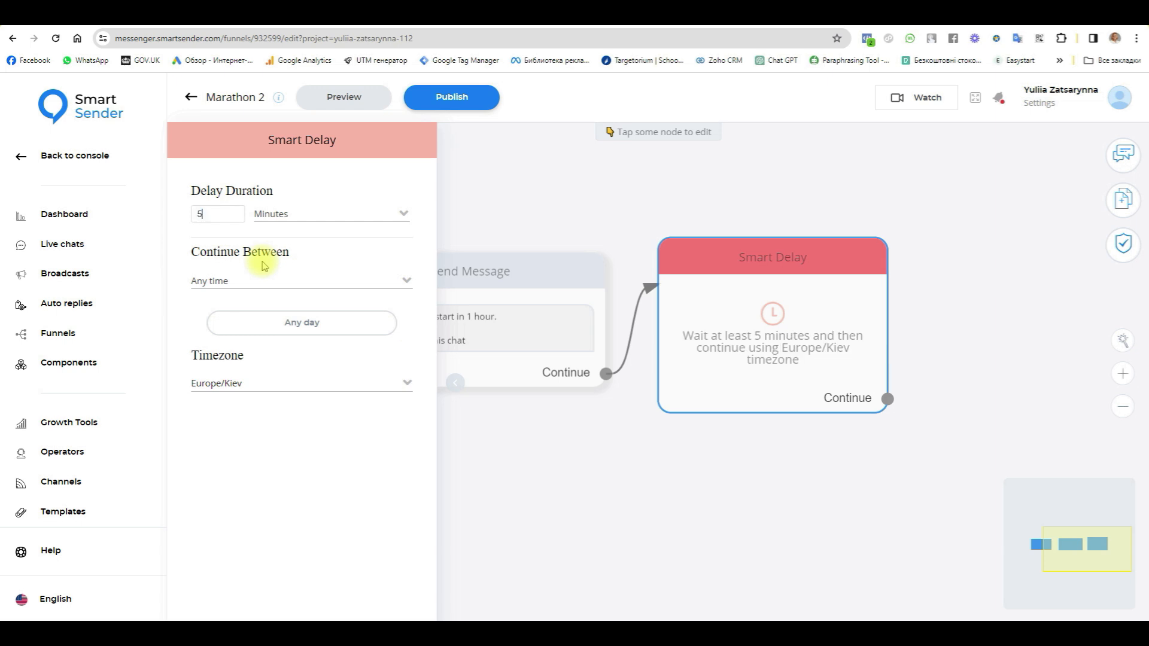
left_click(310, 216)
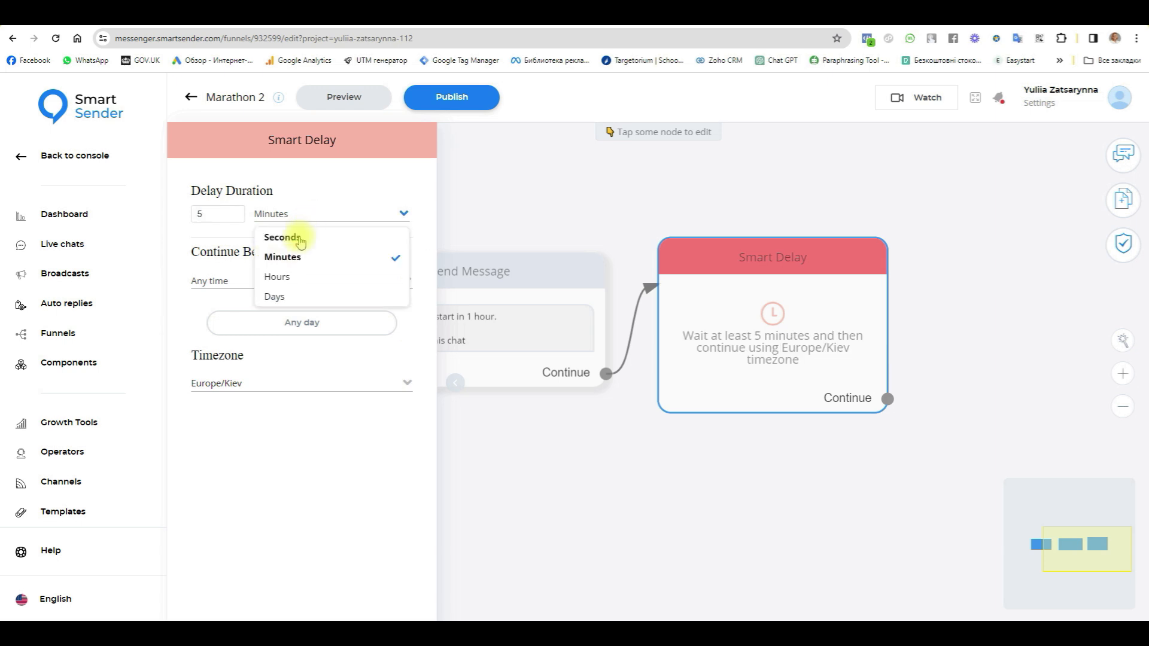
left_click(281, 238)
left_click(875, 490)
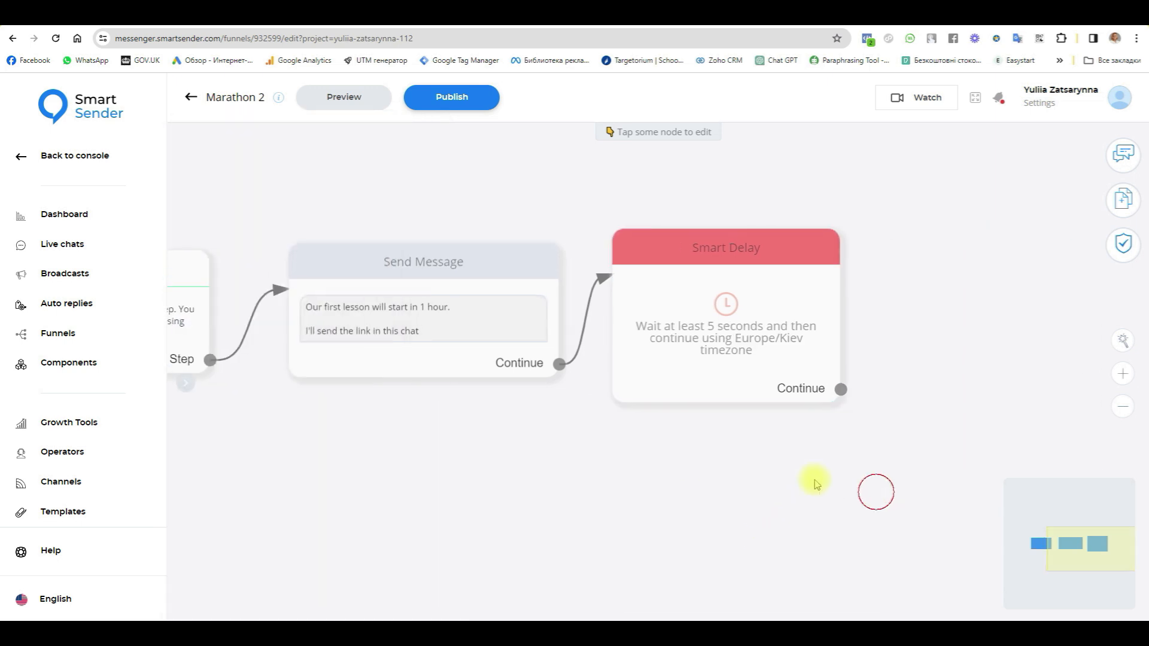
- Add a second Send Message block after the Smart Delay and connect the delay's Continue output to it
left_click(1126, 204)
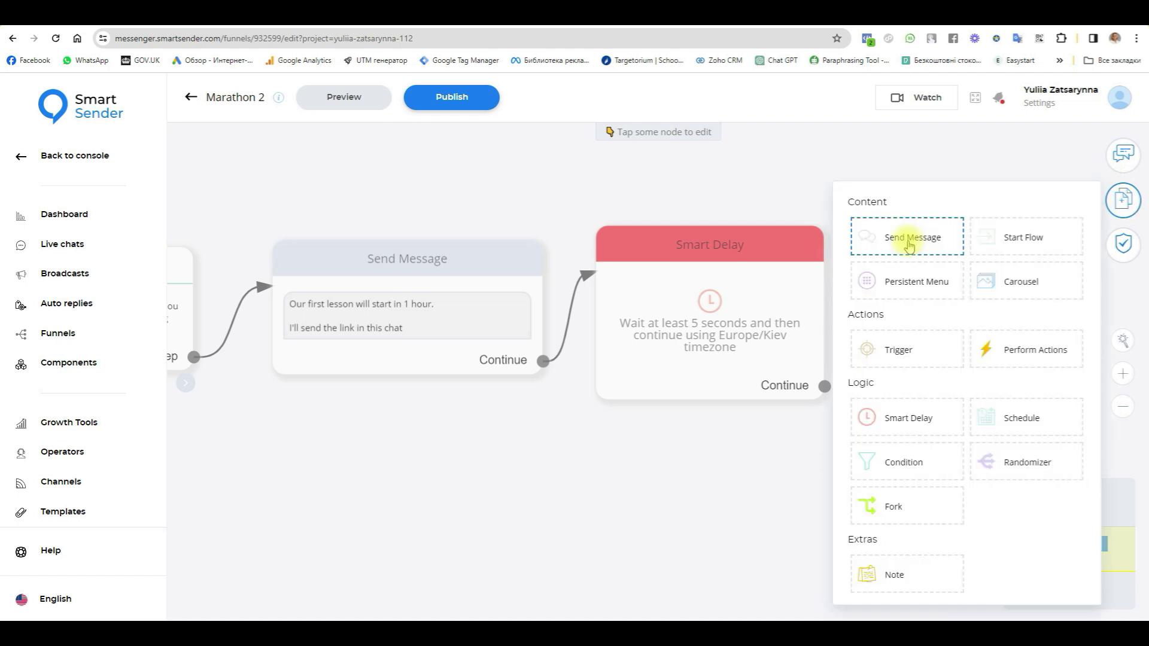
left_click(910, 241)
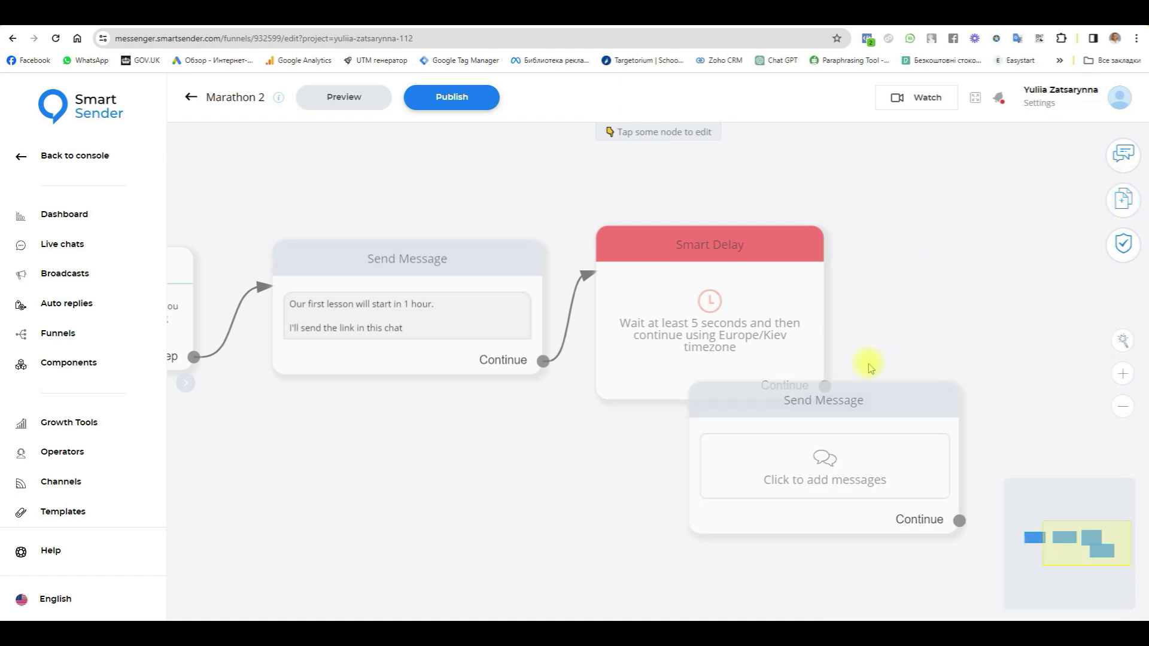
left_click_drag(824, 386, 924, 259)
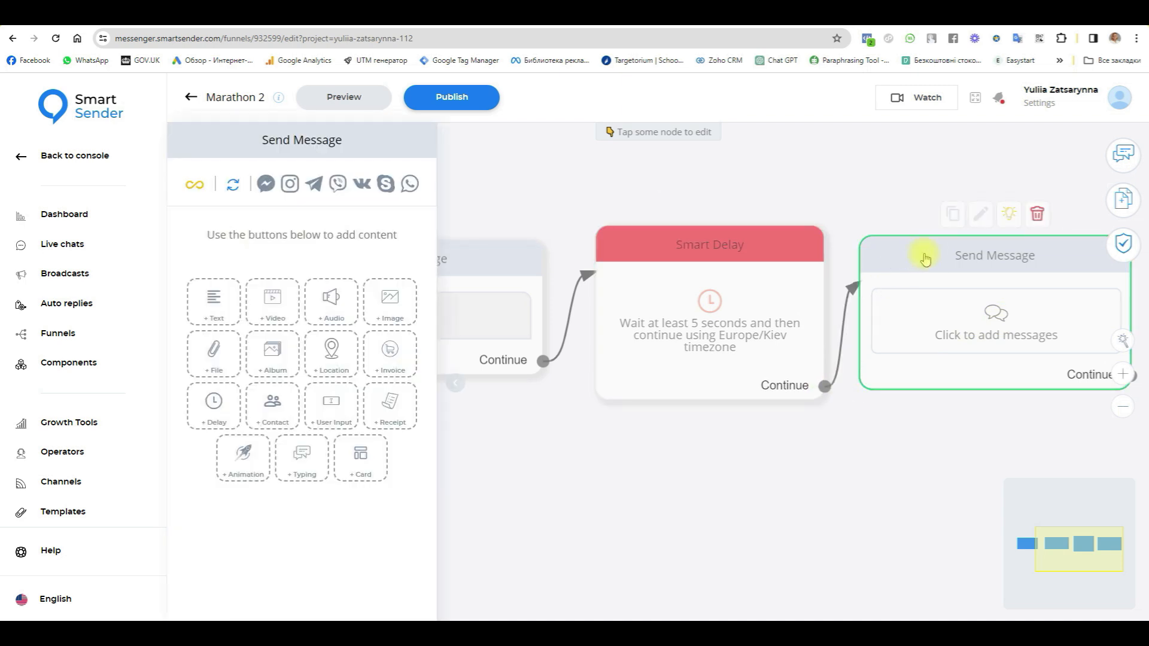
- Add the text "This is your link to the lesson" to the second Send Message block
left_click(208, 311)
left_click(269, 231)
type("This is your link to the lesson")
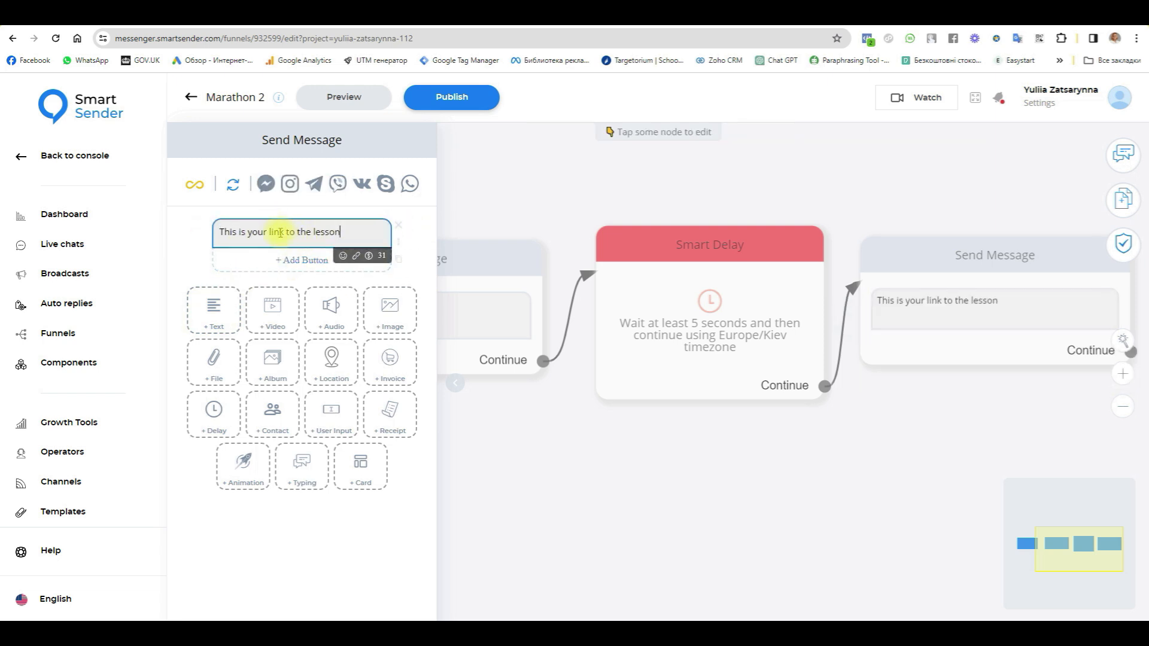
left_click_drag(286, 232, 263, 231)
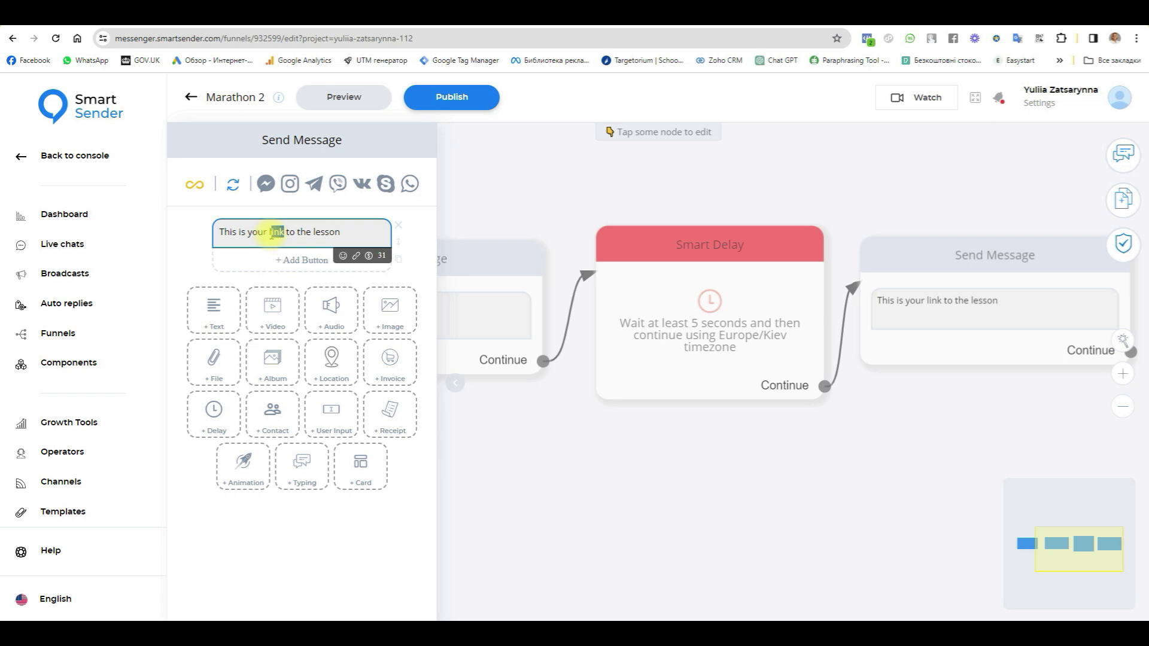
- Add a button named "link" to the lesson message and allow it to be activated several times
left_click(304, 261)
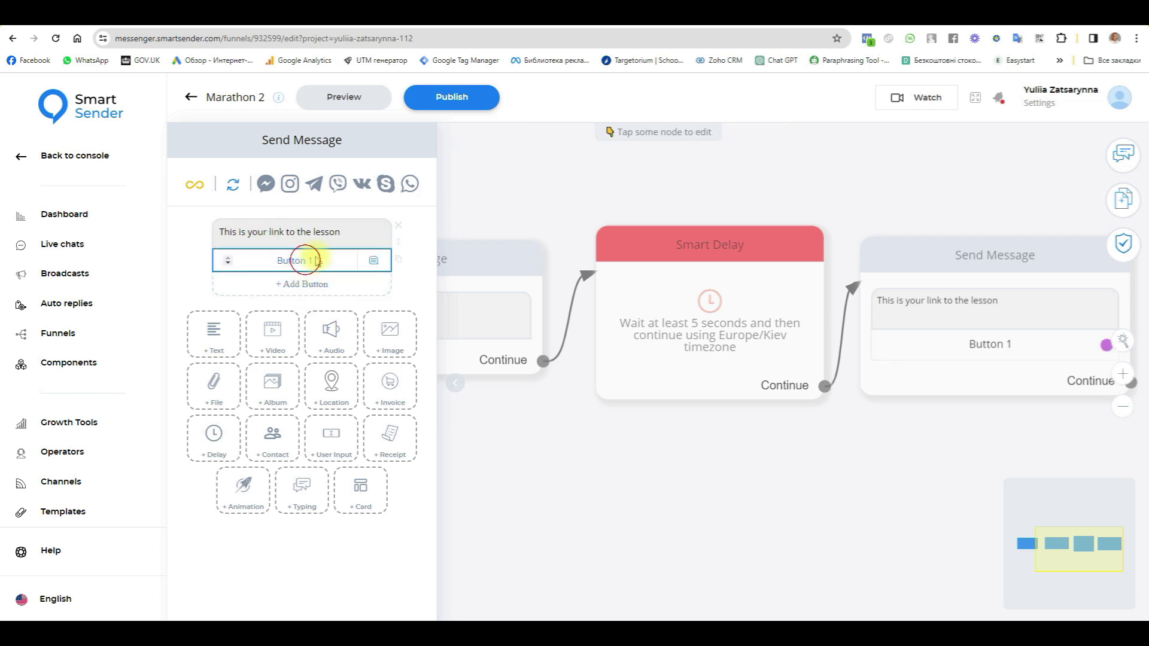
left_click(300, 260)
type("link")
left_click(951, 271)
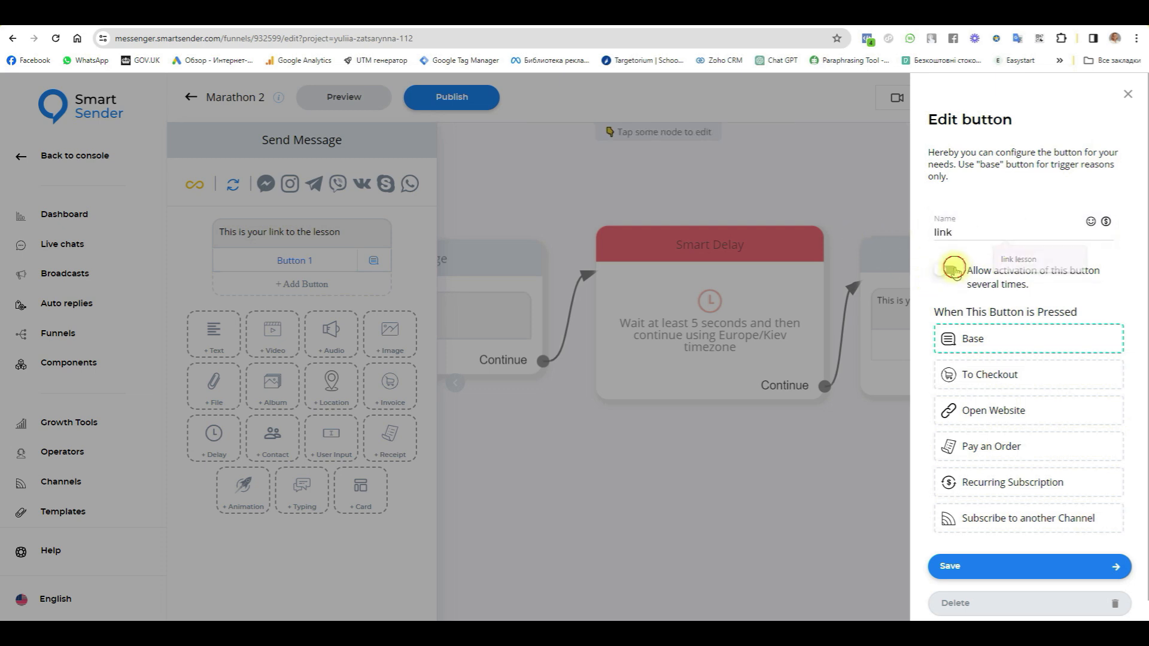
- Make the link button open a website, using the current funnel page's address as its URL, and save the button
left_click(446, 42)
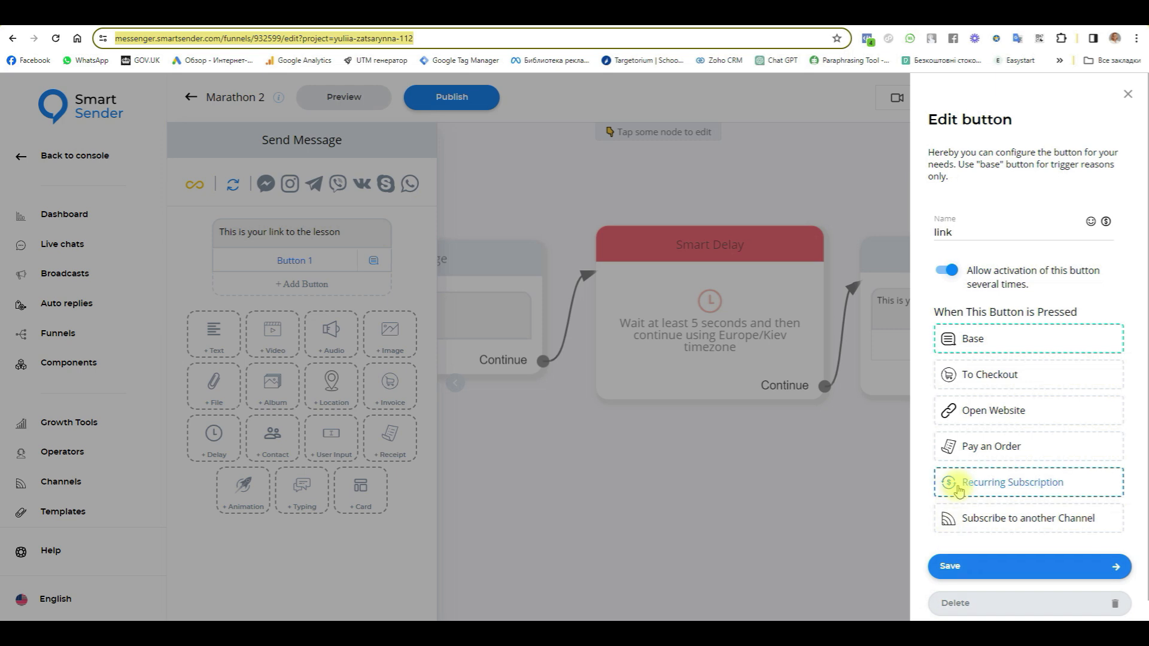
left_click(989, 414)
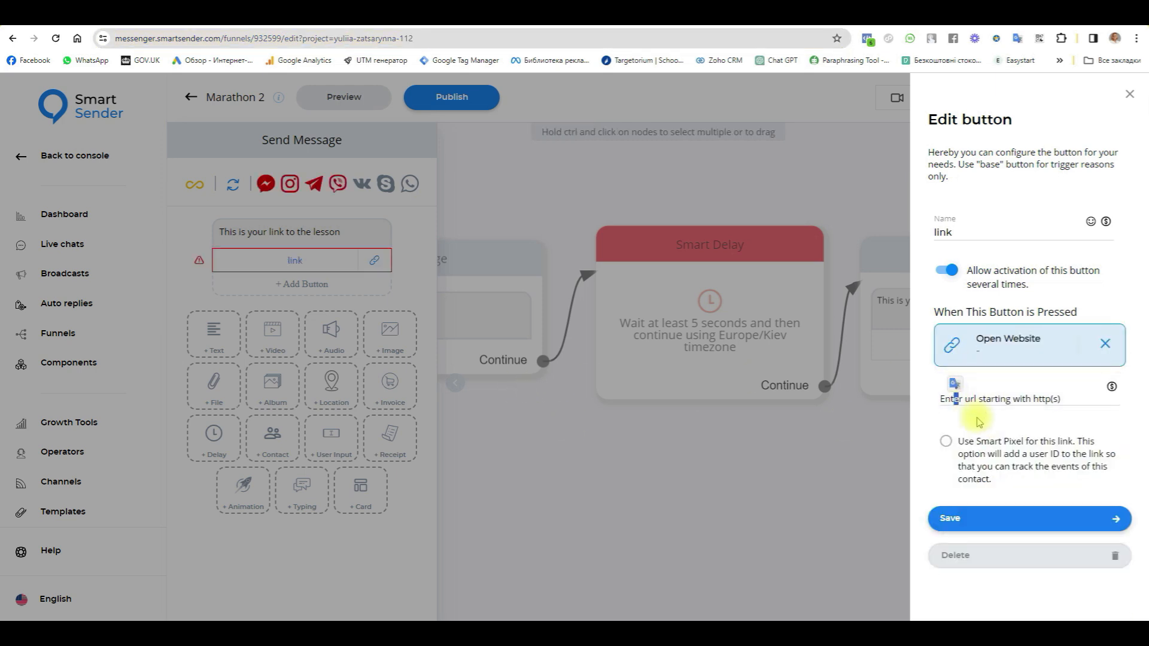
left_click(955, 398)
key("ctrl+v")
left_click(986, 520)
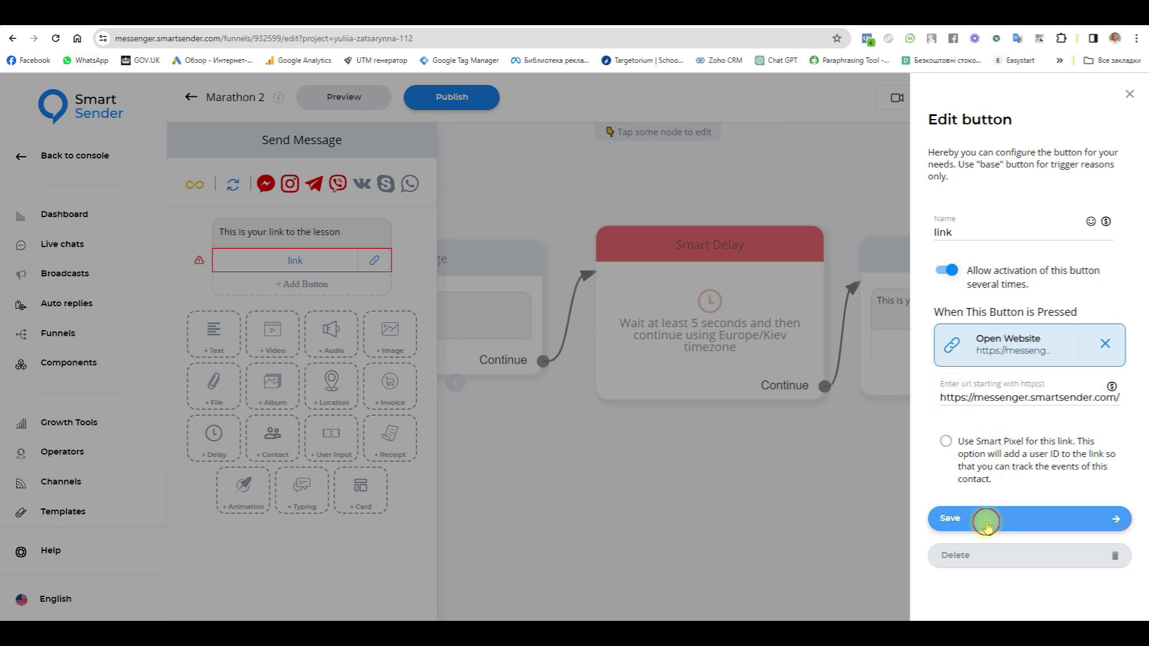
left_click(881, 527)
- Add a Fork block after the lesson link message and connect the message's Continue output to it
left_click_drag(946, 497, 509, 491)
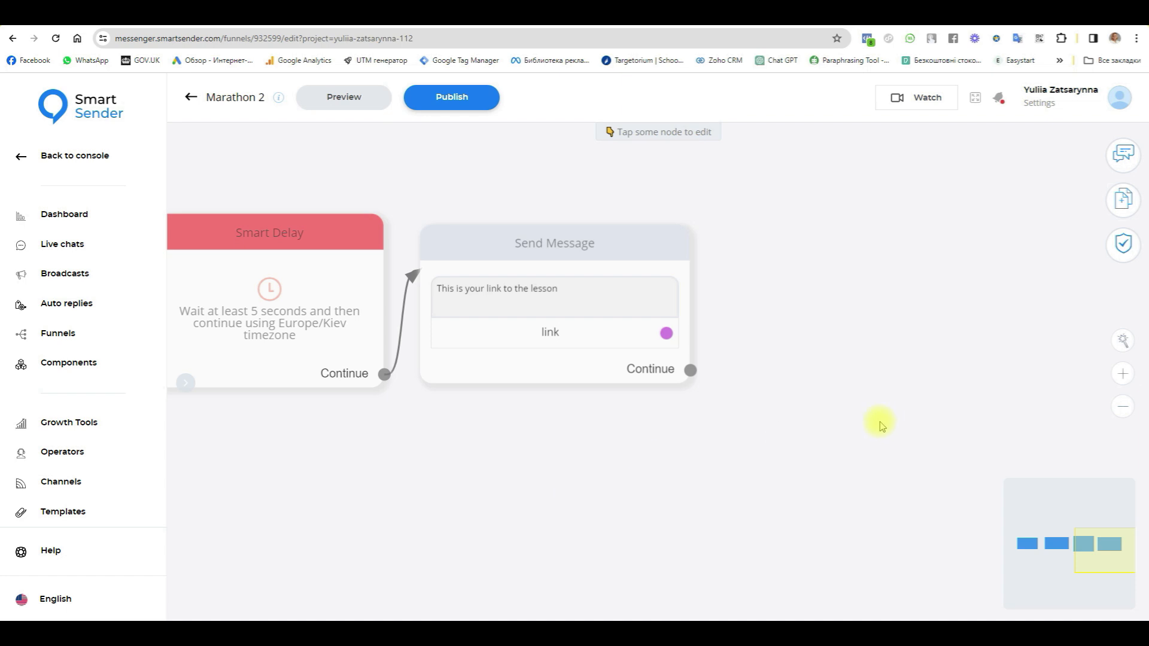
left_click_drag(890, 426, 789, 427)
left_click(1123, 199)
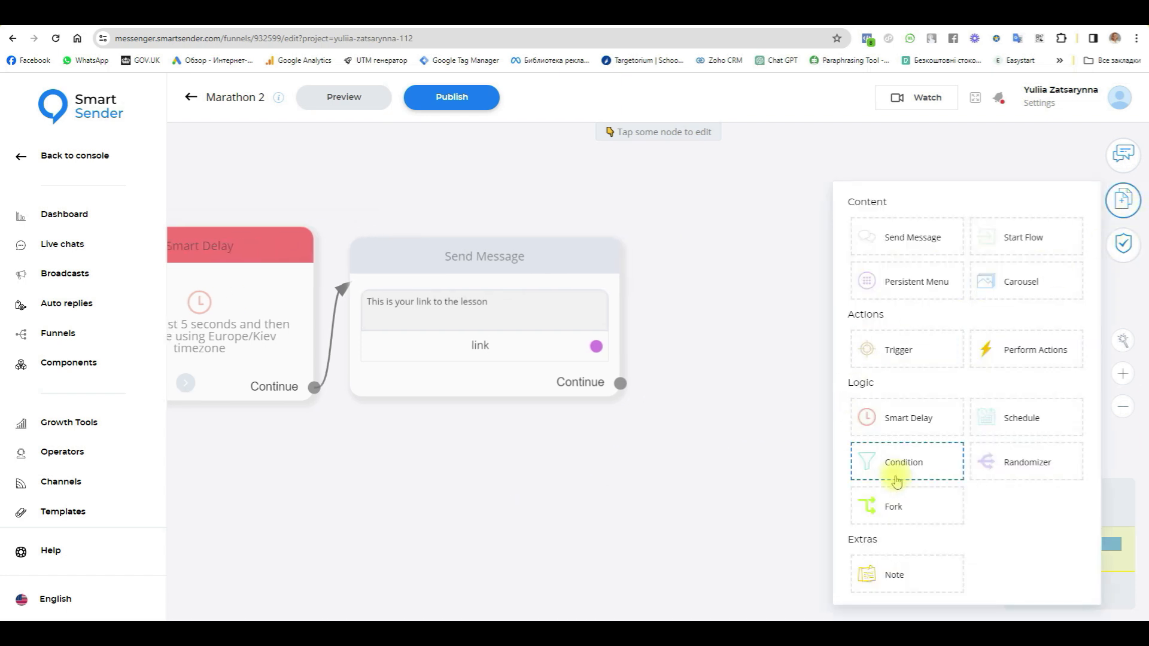
left_click(904, 513)
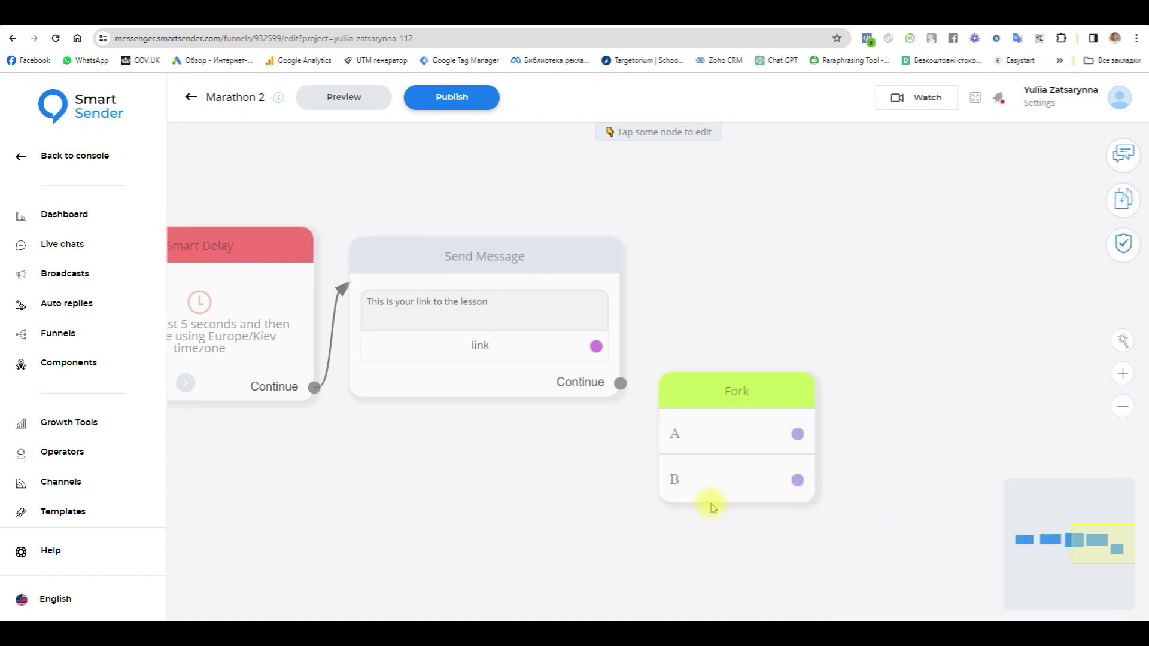
left_click_drag(621, 384, 701, 386)
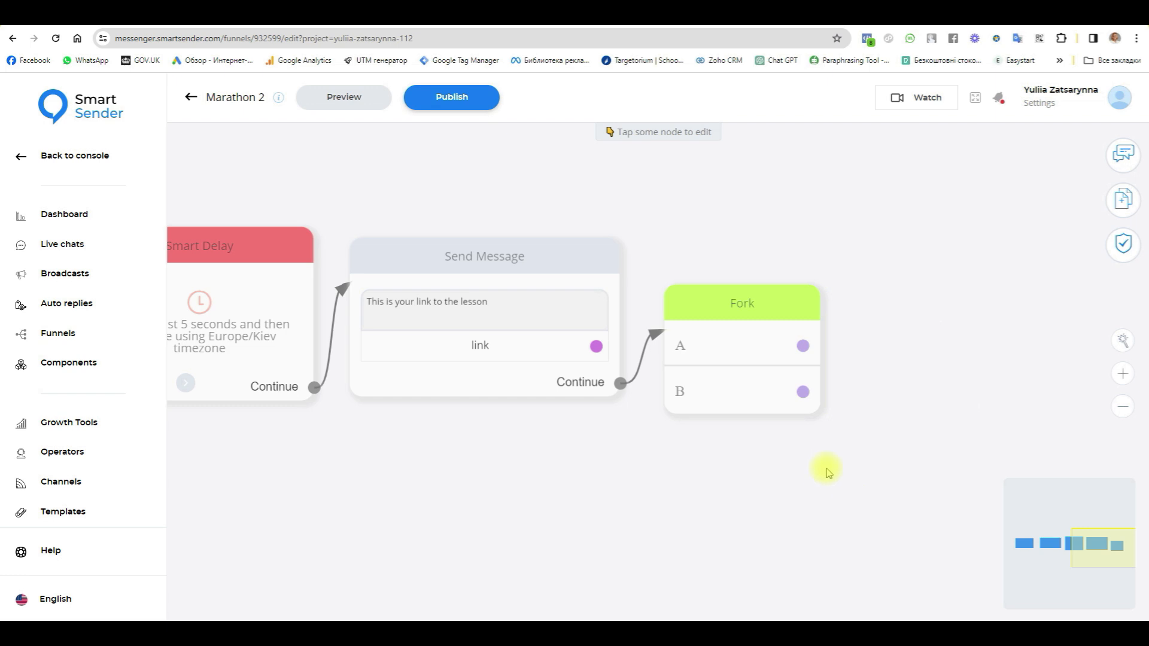
- Add a third Send Message block and place it beyond the Fork, leaving room for another block between them
left_click(1118, 207)
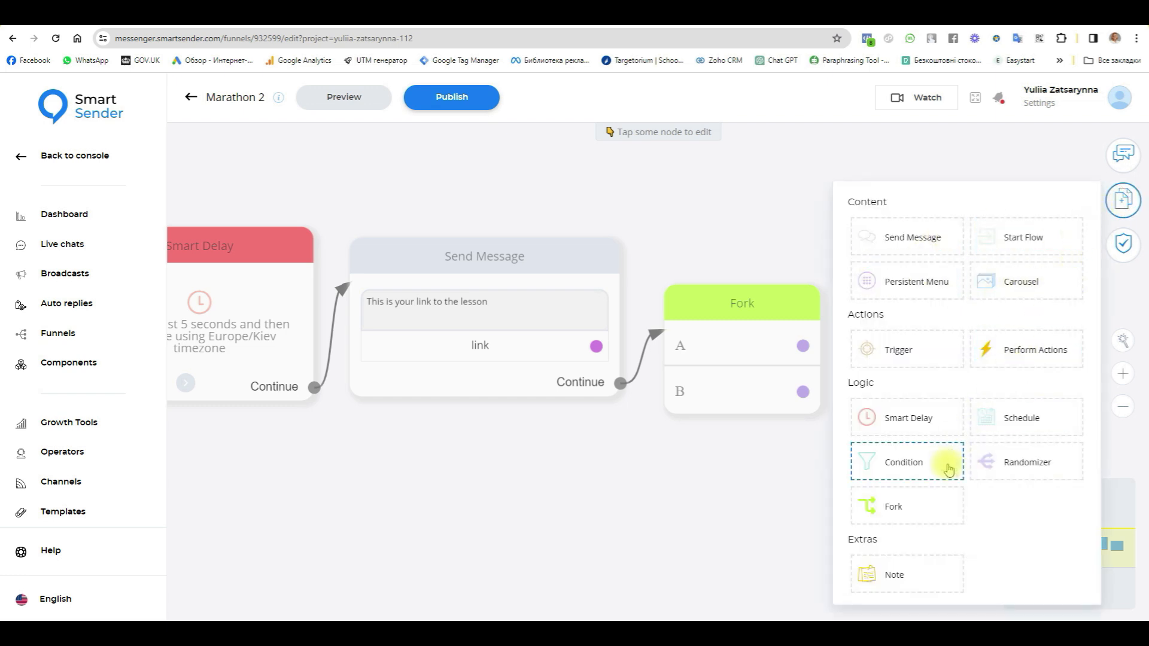
left_click(917, 237)
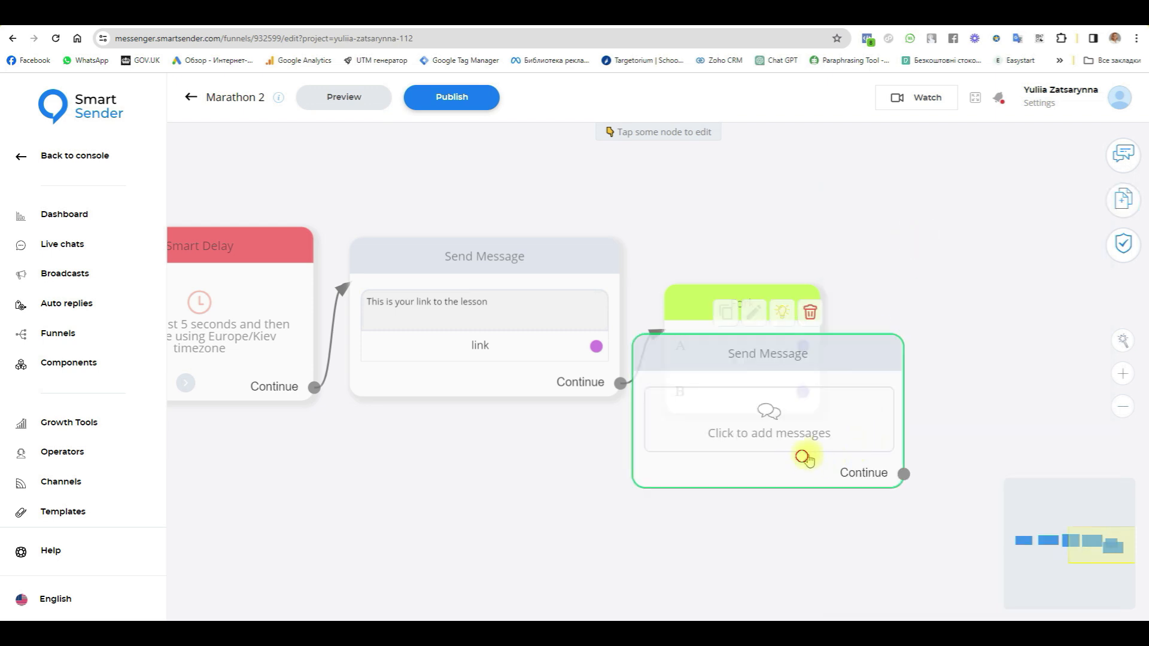
left_click_drag(859, 333, 1060, 328)
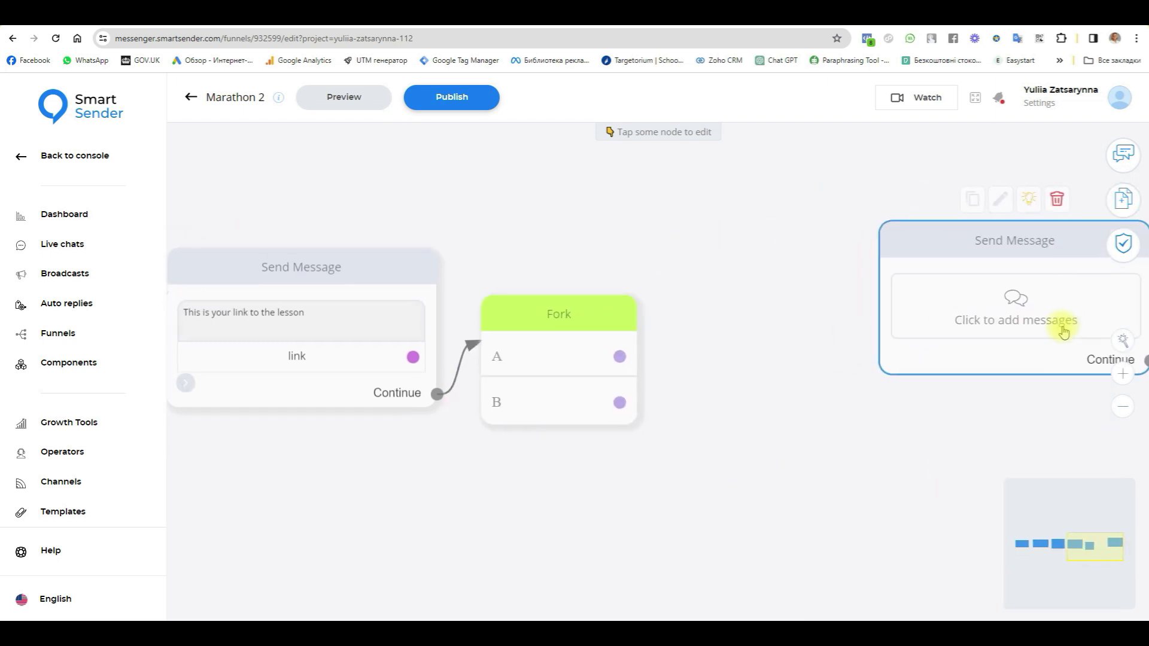
- Add a User Input to the new message: "This is your task.", a blank line, and "When you complete it, type 'ready' below"
left_click(979, 251)
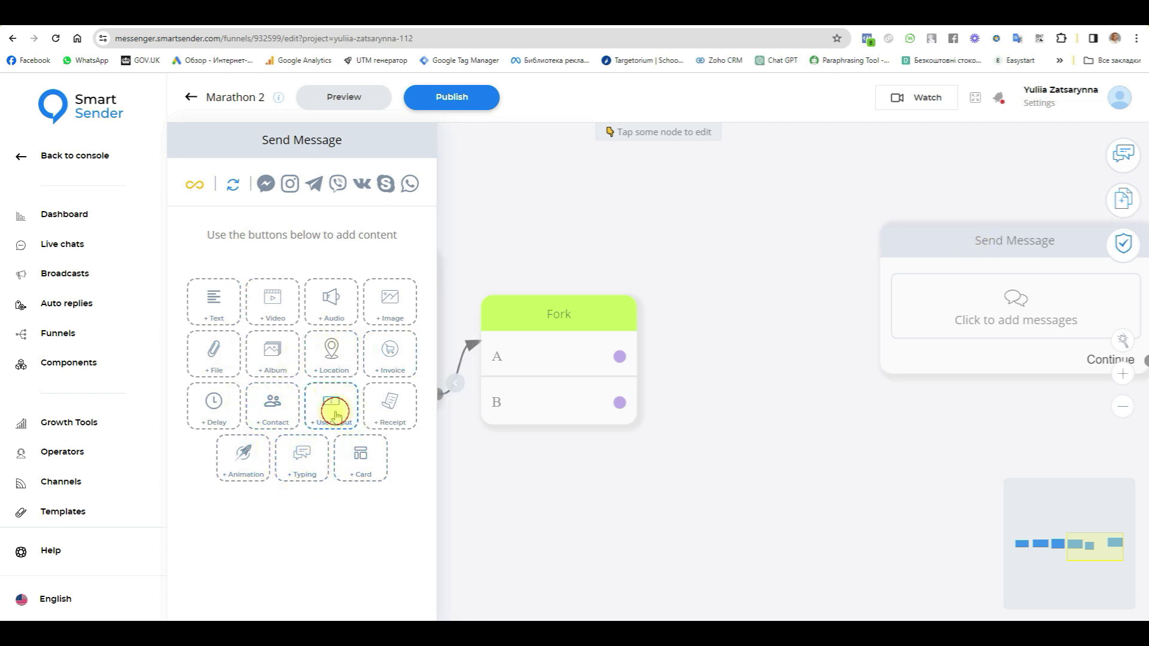
left_click(335, 413)
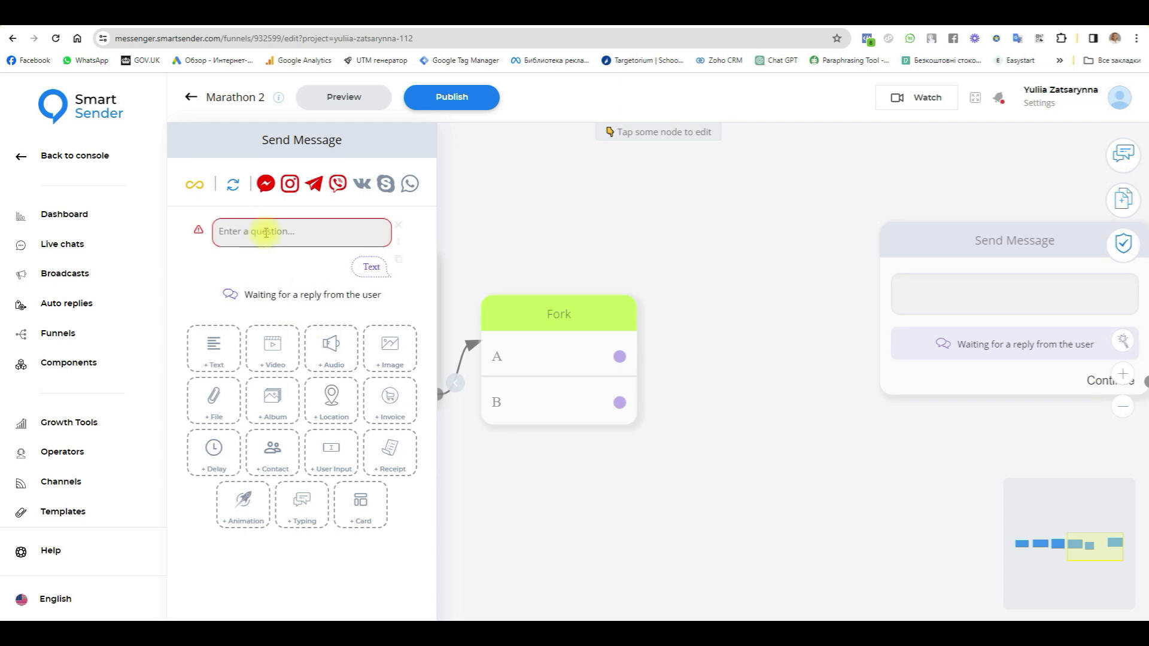
left_click(265, 233)
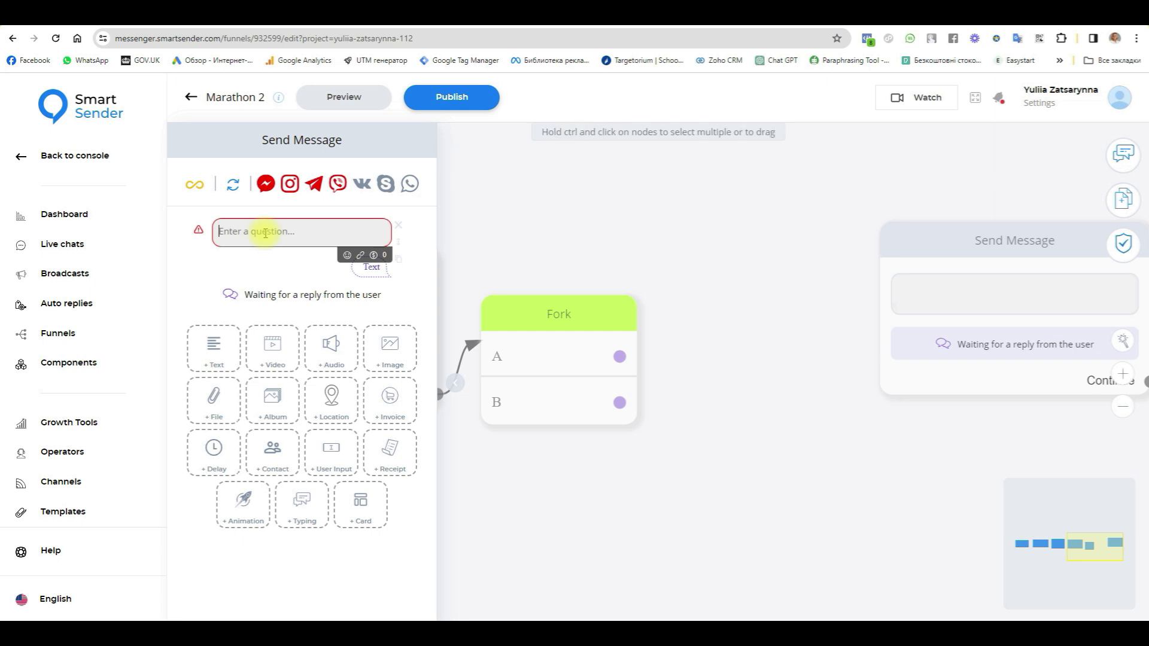
type("This is your task. When you complete it, type 'ready' below")
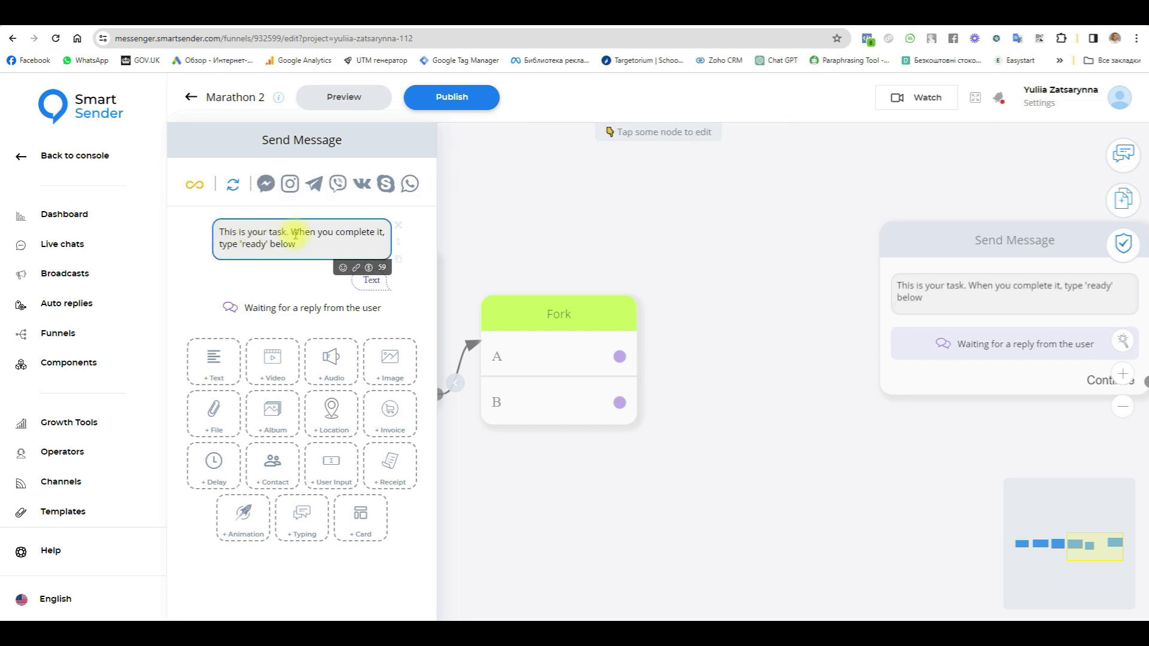
left_click(295, 235)
key("Return")
key("Return")
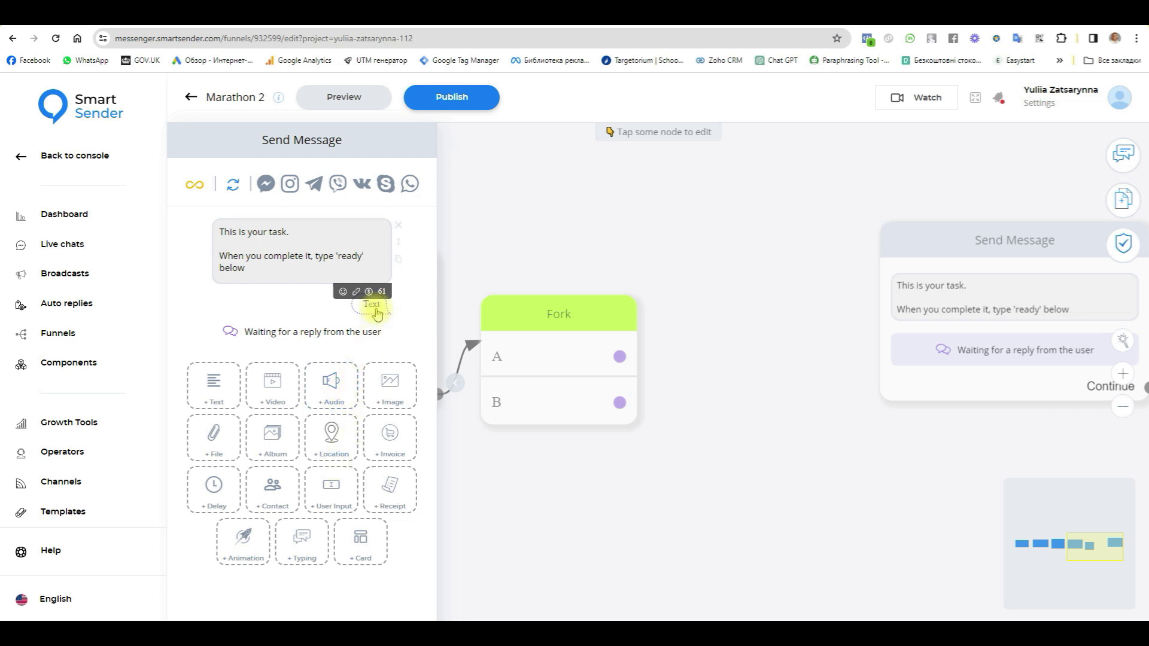
- Save the text reply of the task message's user input to the Address custom field
left_click(373, 306)
left_click(1042, 385)
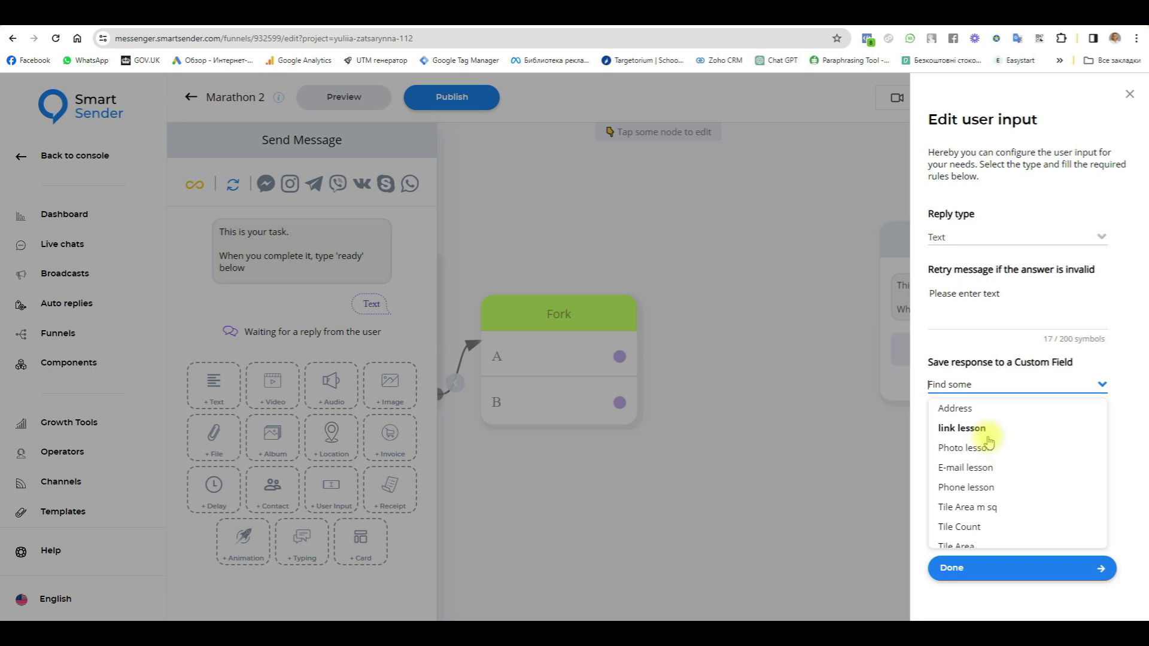
left_click(977, 408)
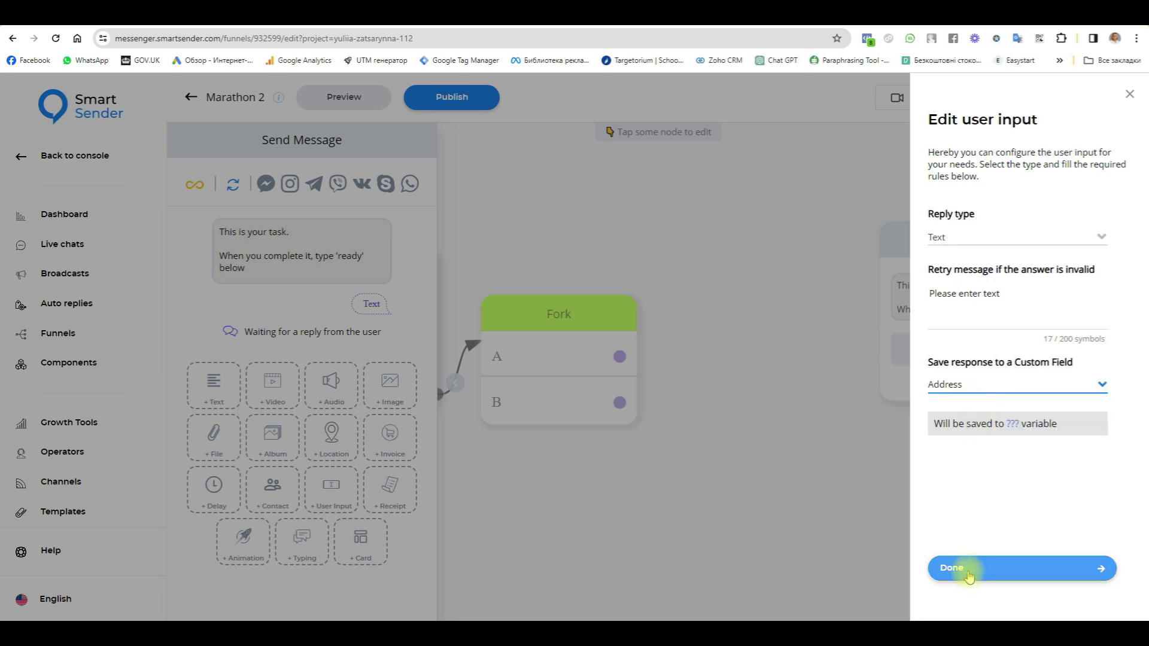
left_click(970, 574)
left_click(800, 505)
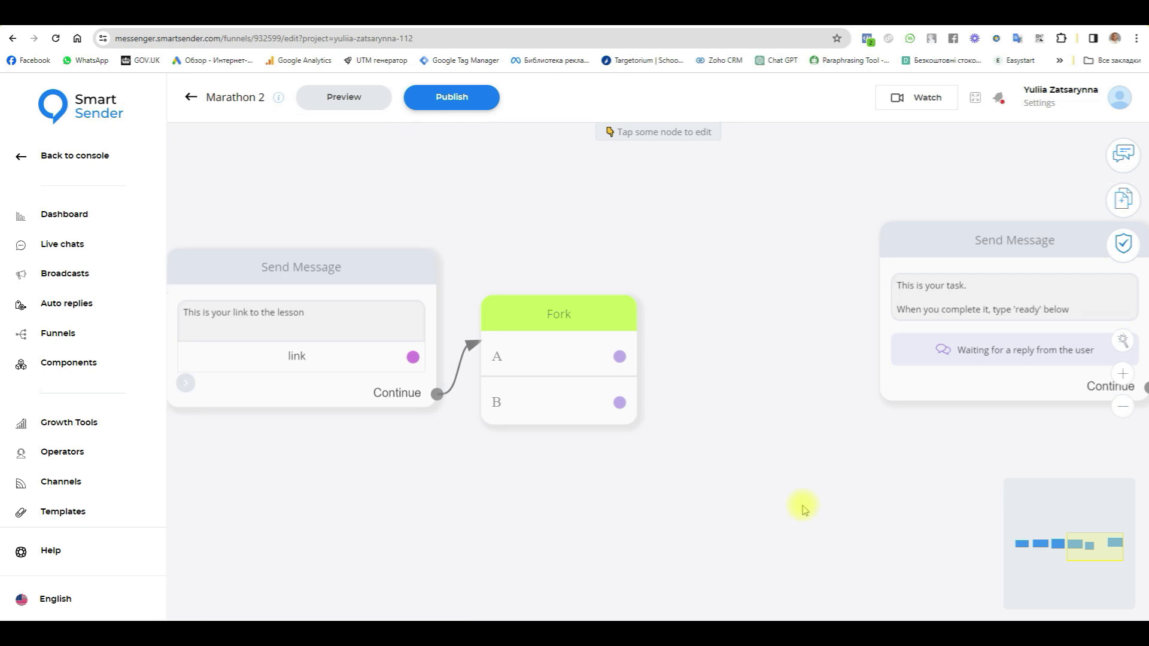
- Add a Smart Delay block and position it between the Fork and the task message
left_click(1131, 203)
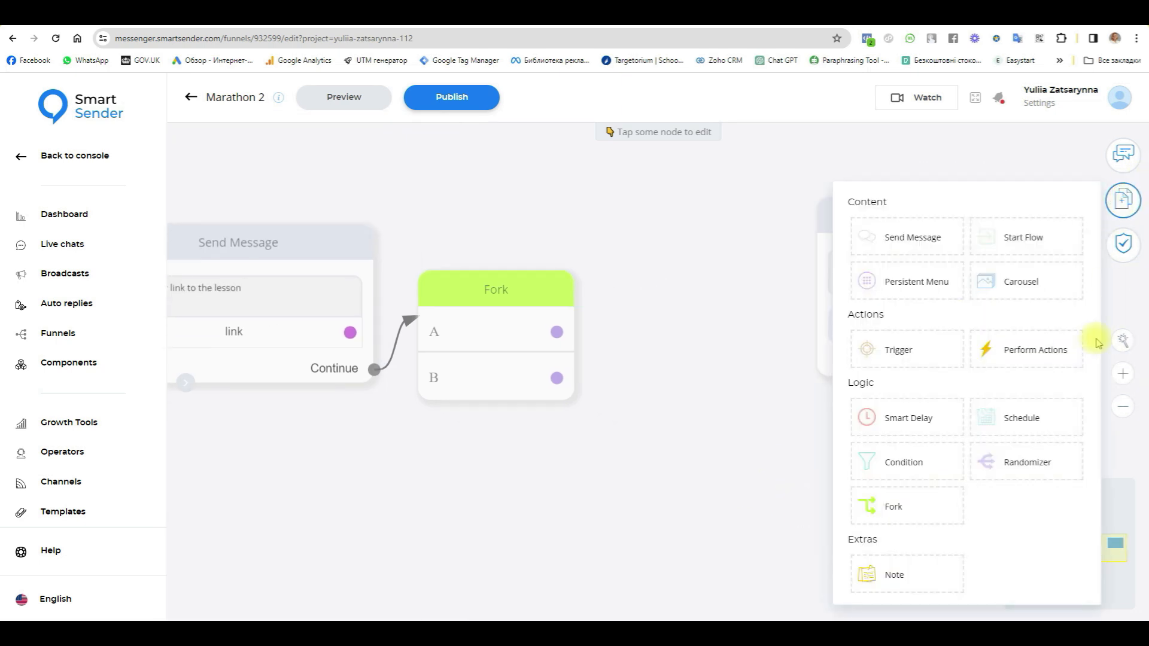
left_click(909, 417)
left_click_drag(802, 459, 780, 349)
left_click_drag(917, 340, 982, 339)
left_click_drag(730, 374, 751, 329)
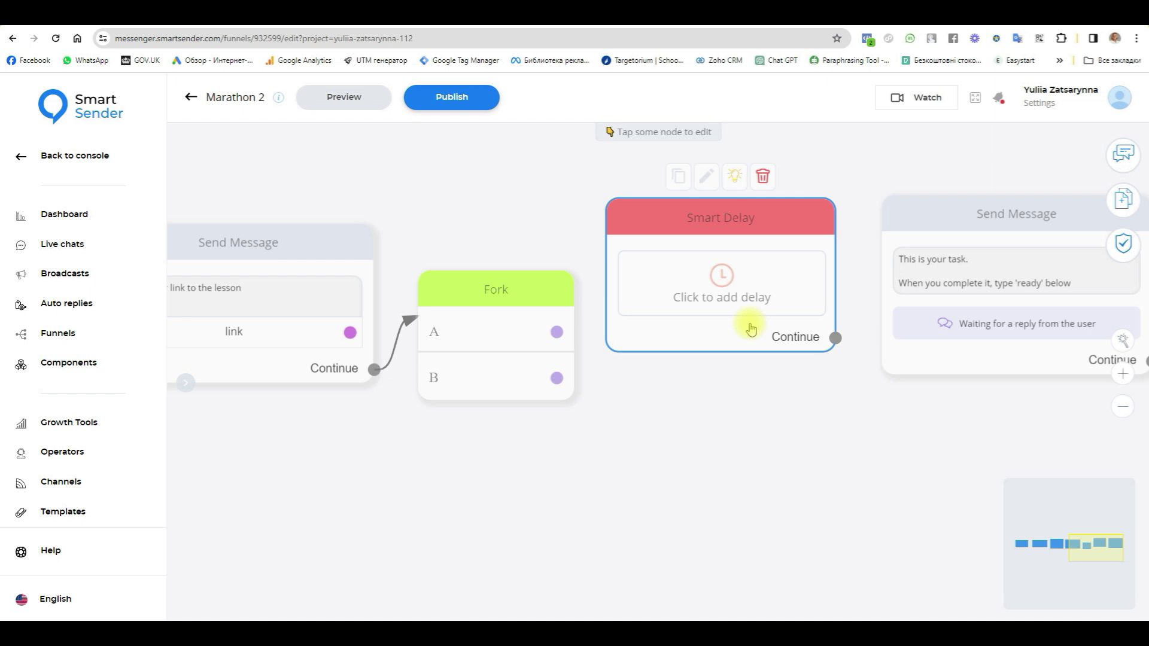
- Set the new Smart Delay to 2 seconds and connect it between the Fork's A output and the task message
left_click(721, 264)
left_click(201, 214)
key("BackSpace")
type("2")
left_click(294, 215)
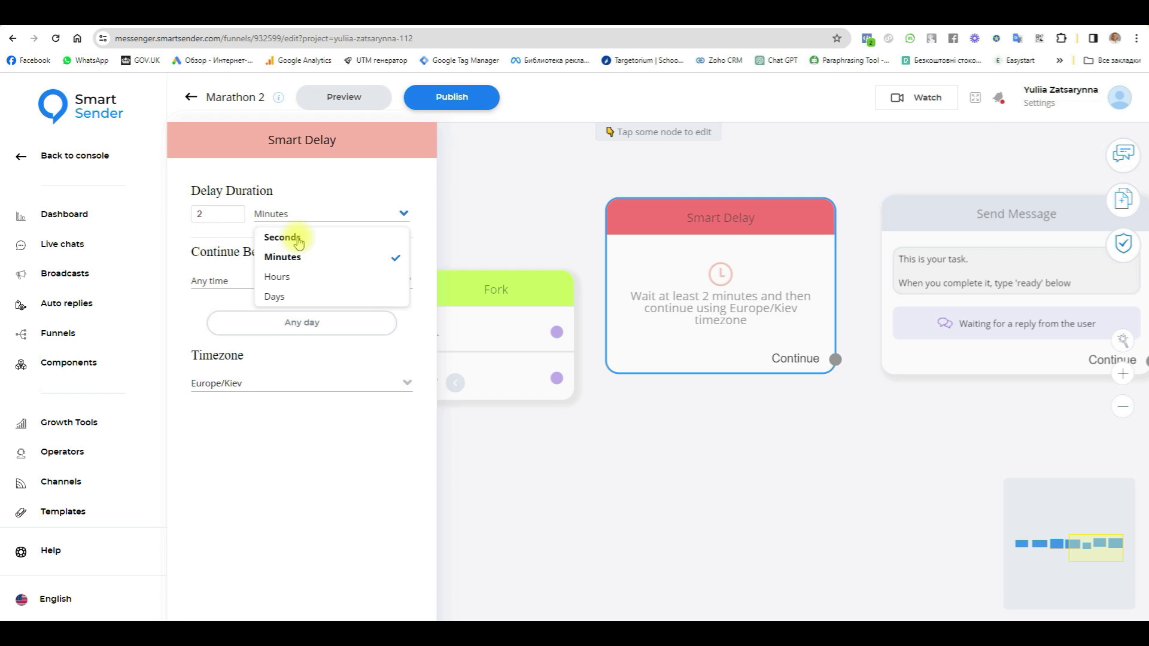
left_click(297, 238)
left_click(679, 482)
left_click_drag(556, 333, 642, 293)
left_click_drag(835, 358, 926, 315)
- Add a Perform Actions block near the task message
left_click_drag(884, 491, 563, 447)
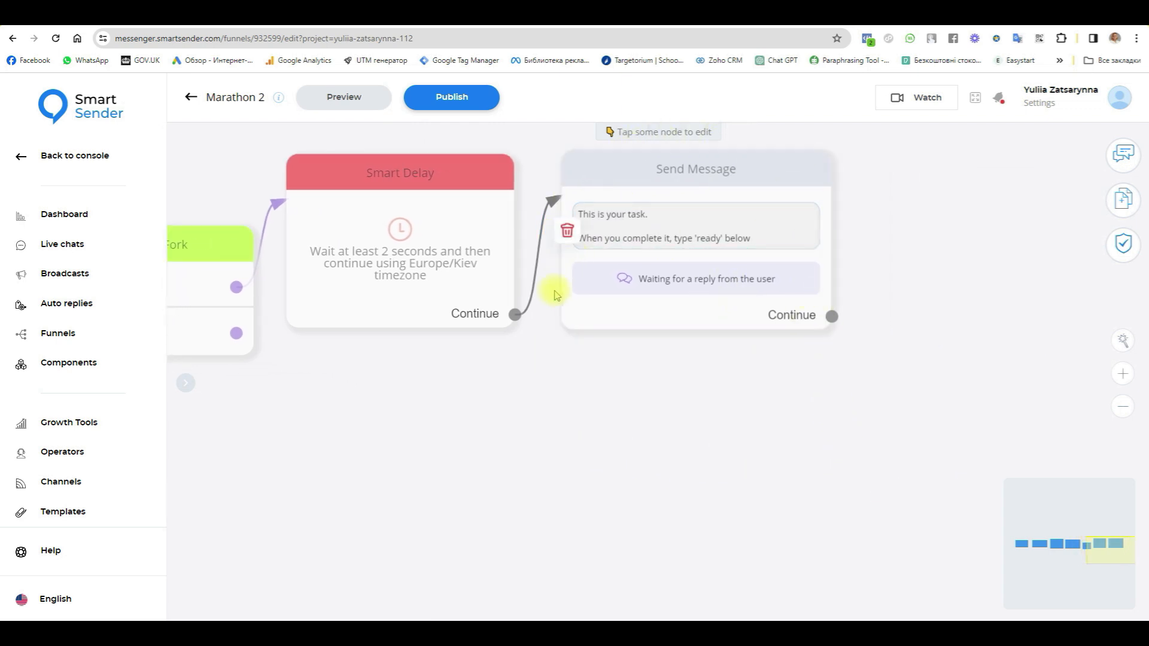
left_click(1121, 198)
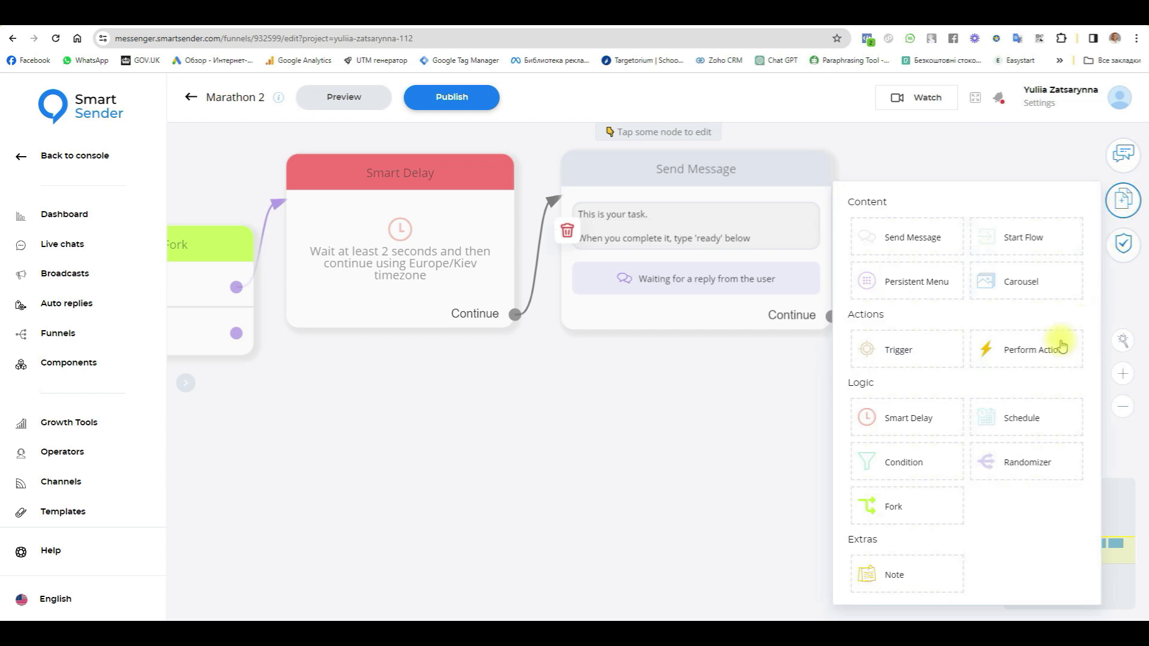
left_click(1022, 357)
- Choose Add tag as the action for the Perform Actions block
left_click(754, 451)
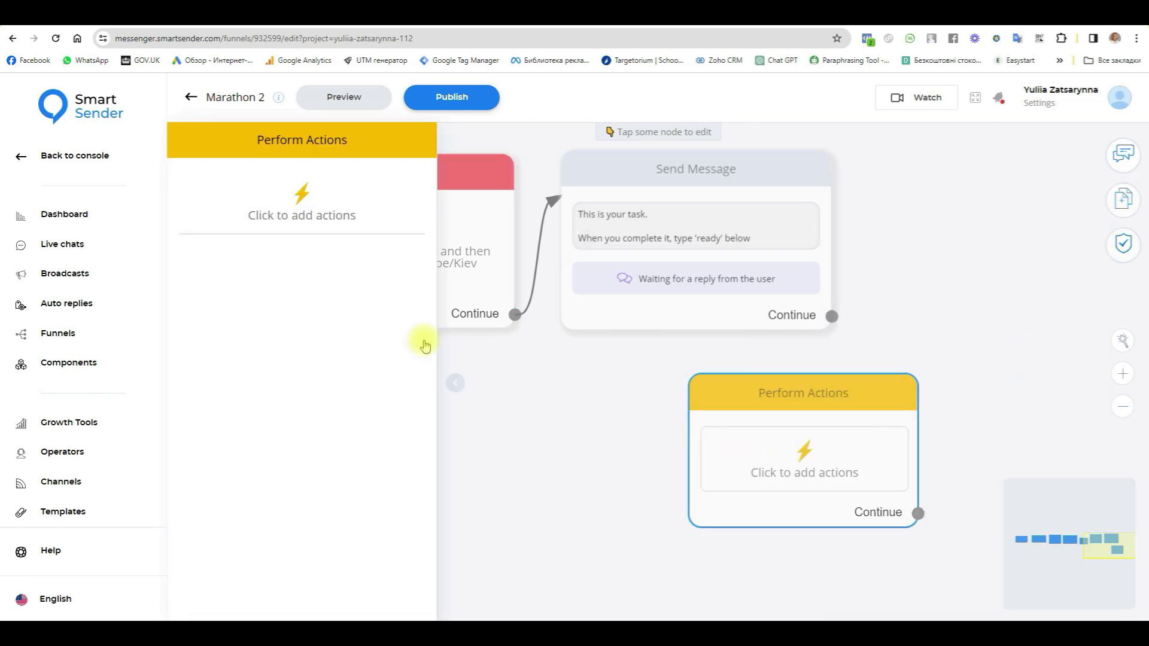
left_click(268, 207)
left_click(521, 366)
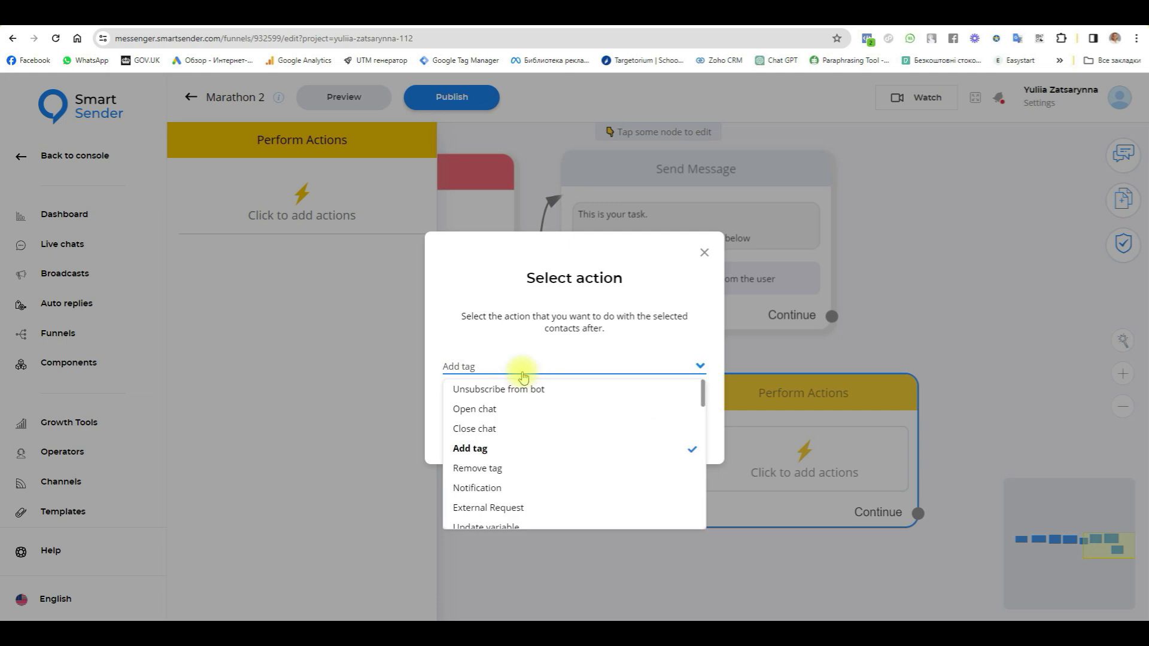
left_click(471, 449)
left_click(593, 413)
- Create a tag named "ready" and select it for the Add tag action
left_click(1033, 292)
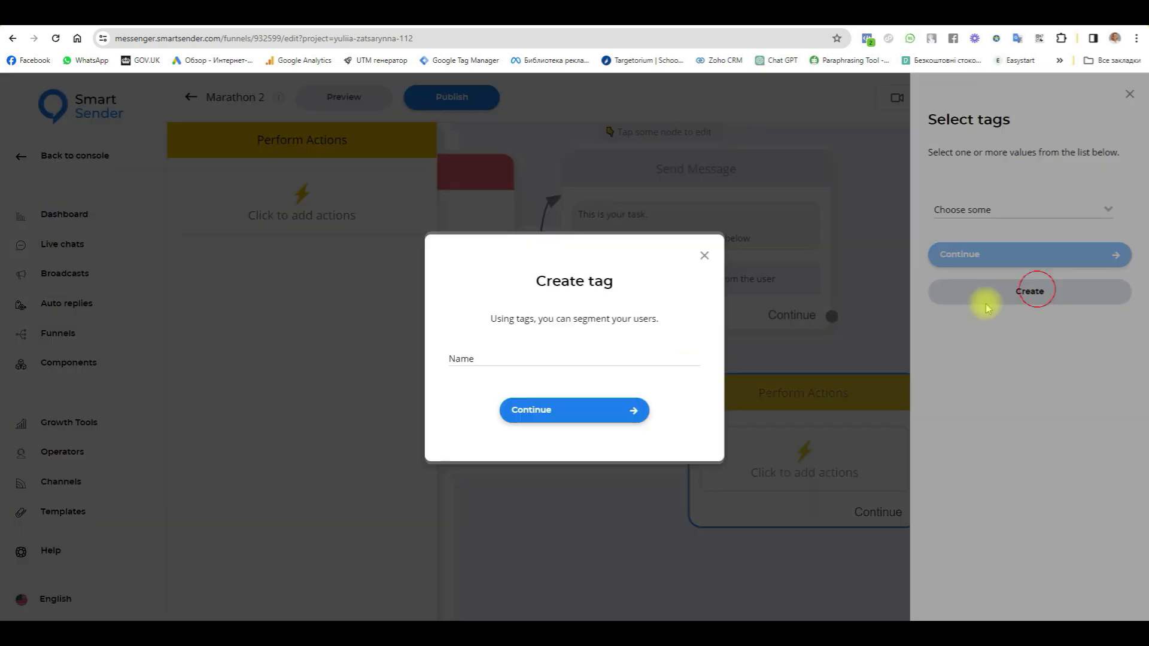
left_click(561, 360)
type("ready")
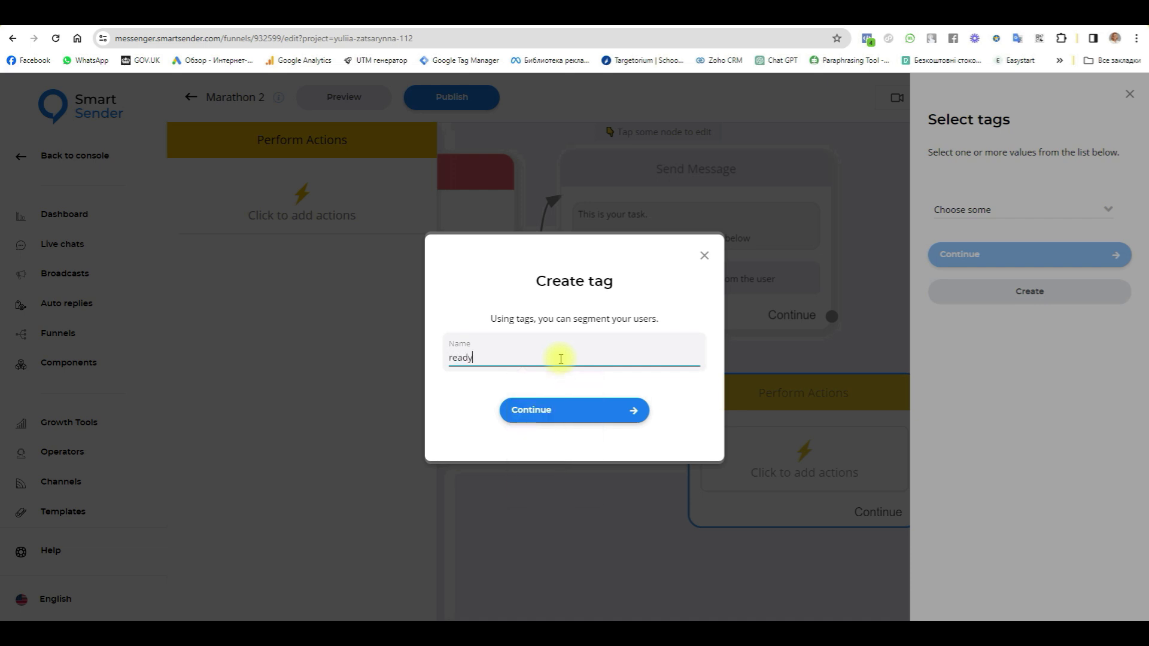
left_click(566, 409)
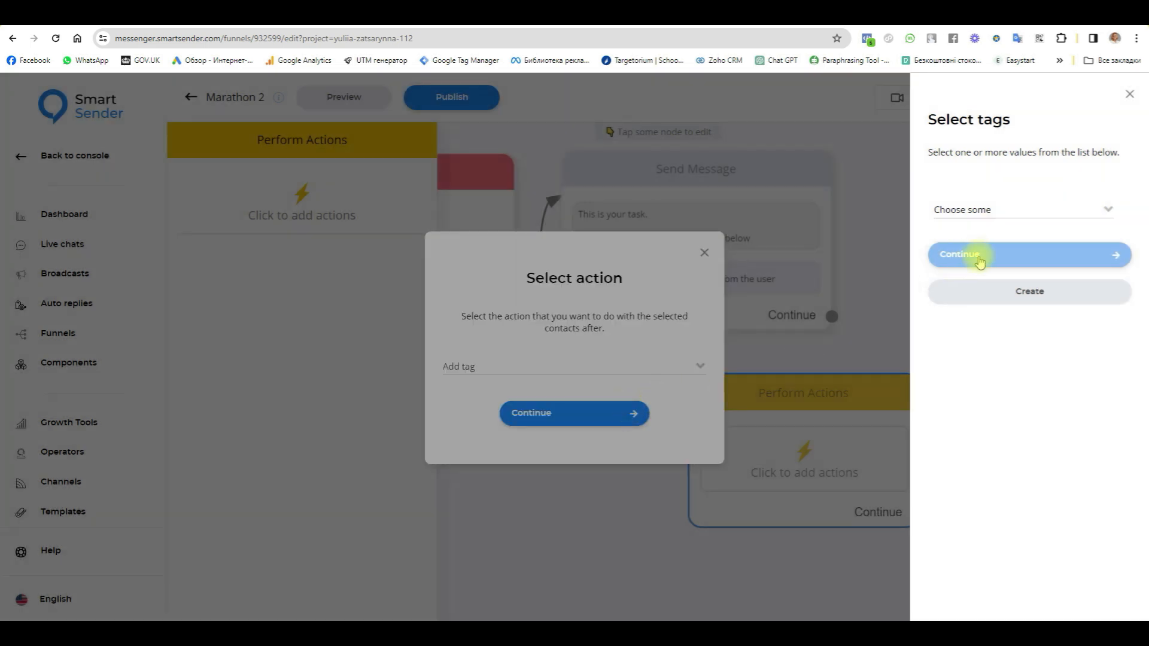
left_click(982, 213)
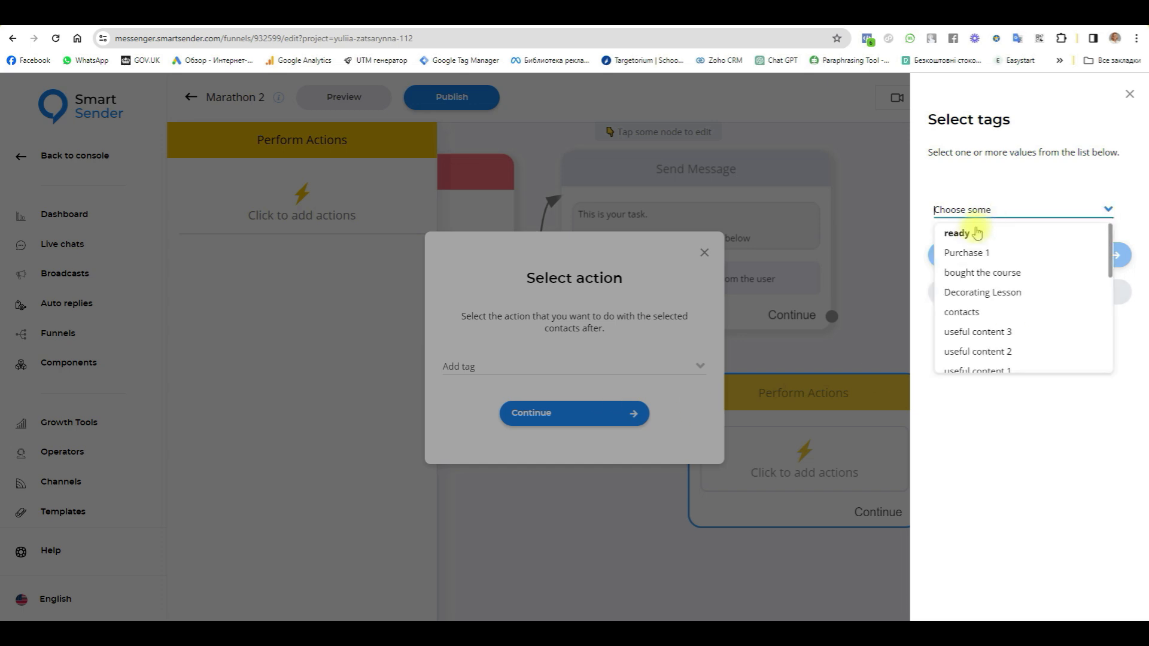
left_click(971, 239)
left_click(979, 250)
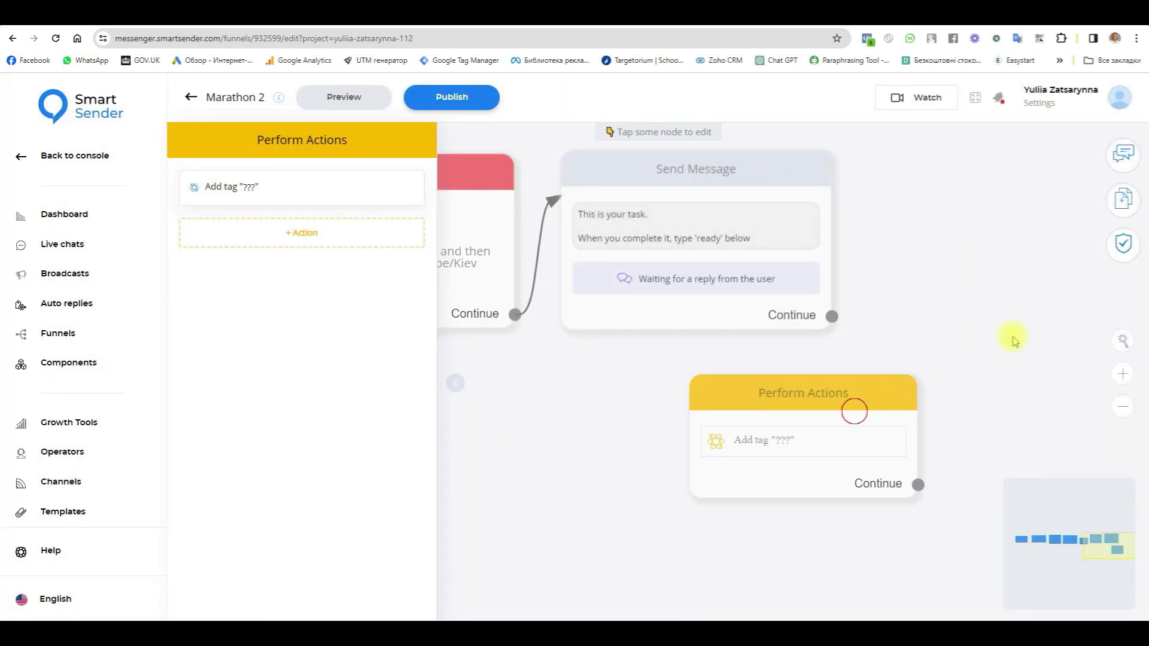
- Move the Perform Actions block beside the task message and connect the message's Continue output to it
left_click_drag(784, 429, 989, 238)
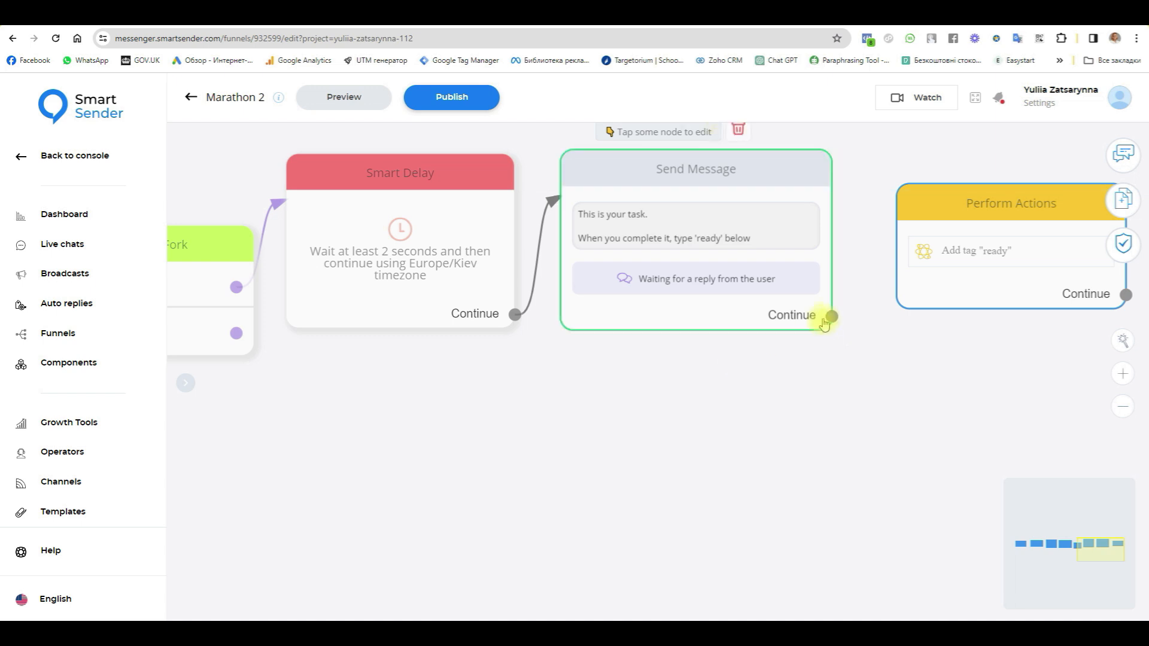
left_click_drag(832, 315, 926, 256)
- Review the funnel's chain of blocks, from the first lesson message through the delay and lesson link to the Fork
left_click_drag(602, 465, 703, 430)
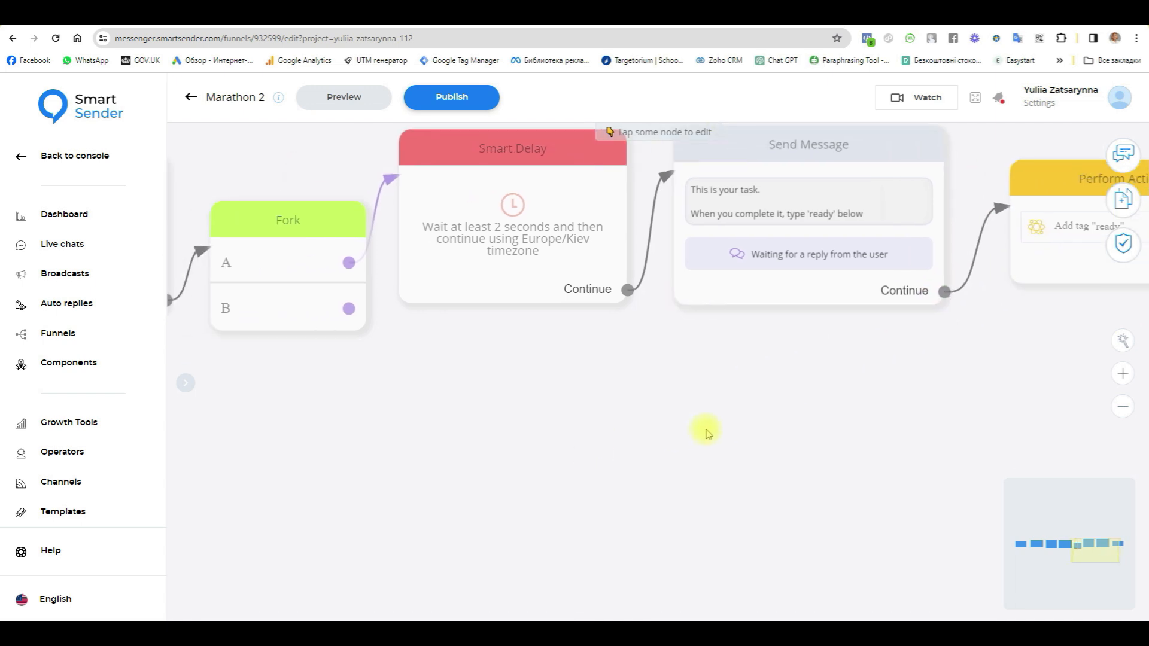
left_click_drag(519, 463, 719, 487)
scroll(718, 488, "down", 3)
left_click_drag(544, 447, 636, 410)
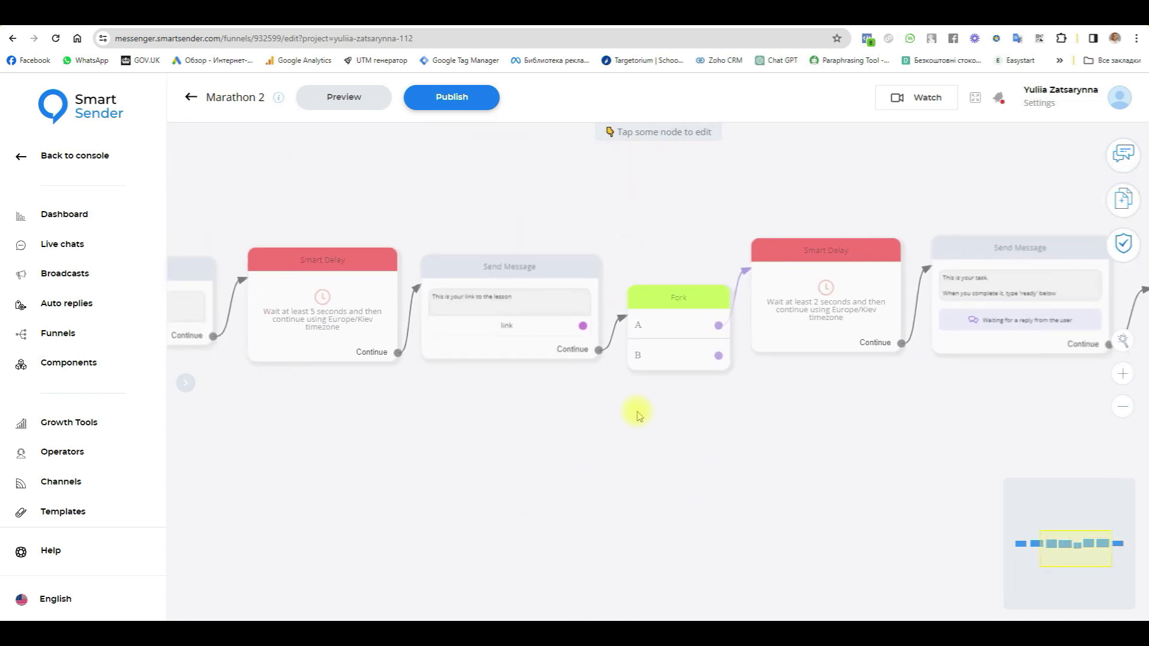
left_click_drag(426, 407, 639, 423)
left_click(364, 333)
scroll(423, 335, "up", 2)
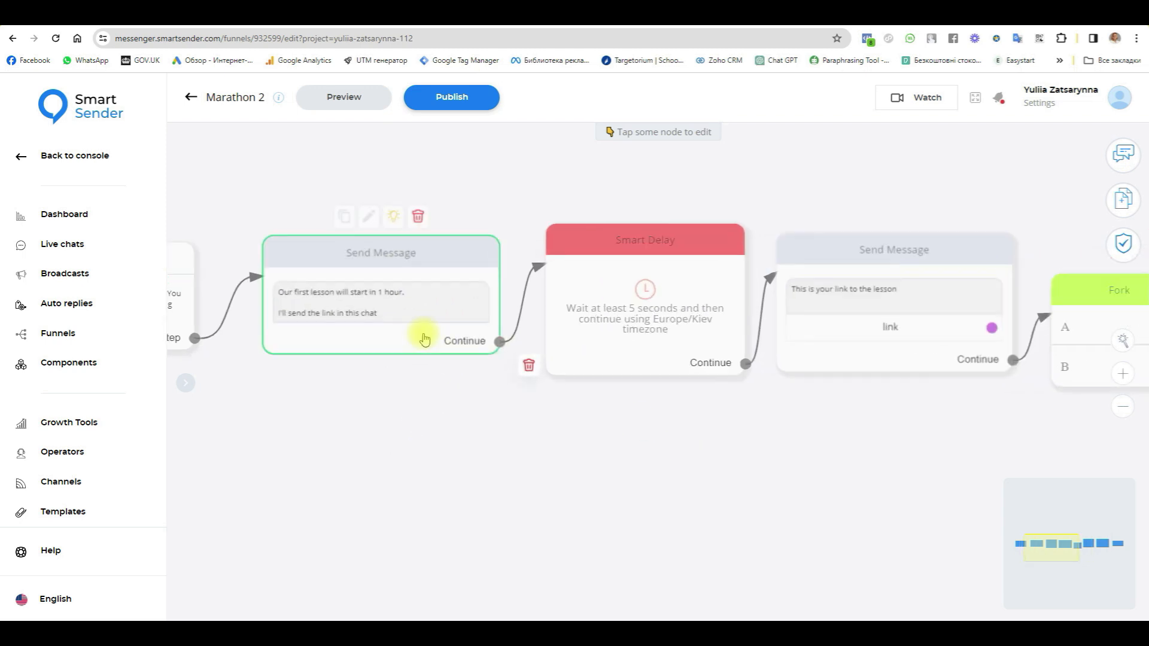
left_click_drag(846, 479, 643, 490)
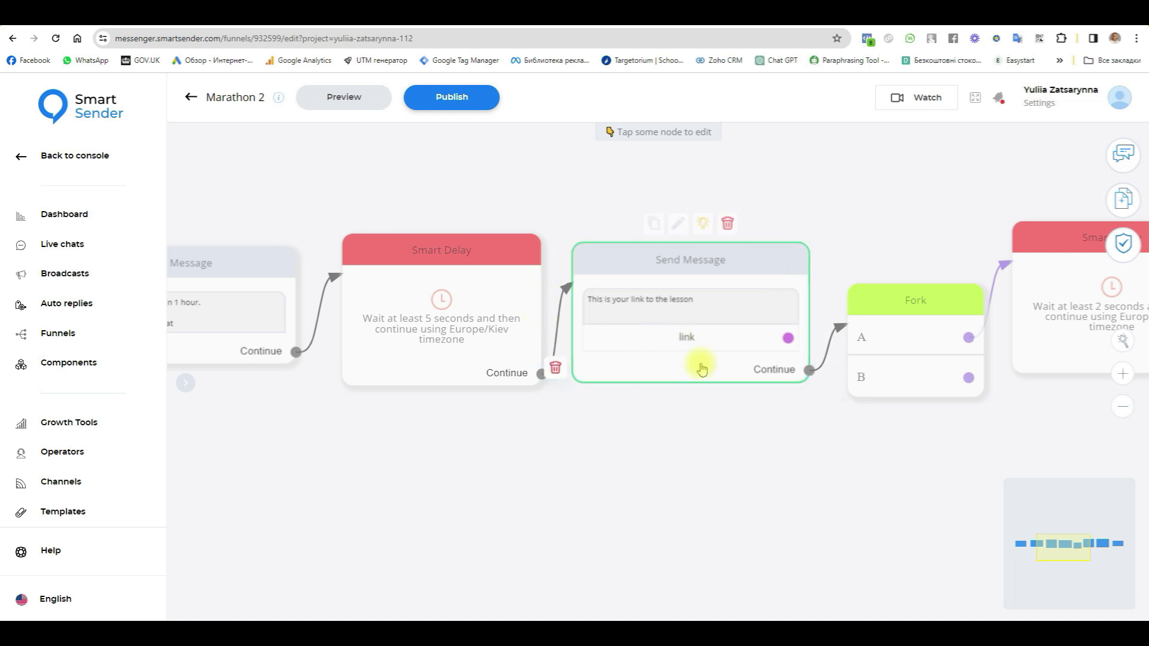
- Add a Send Message block after the Perform Actions block and connect the Perform Actions Continue output to it
left_click_drag(808, 500, 495, 511)
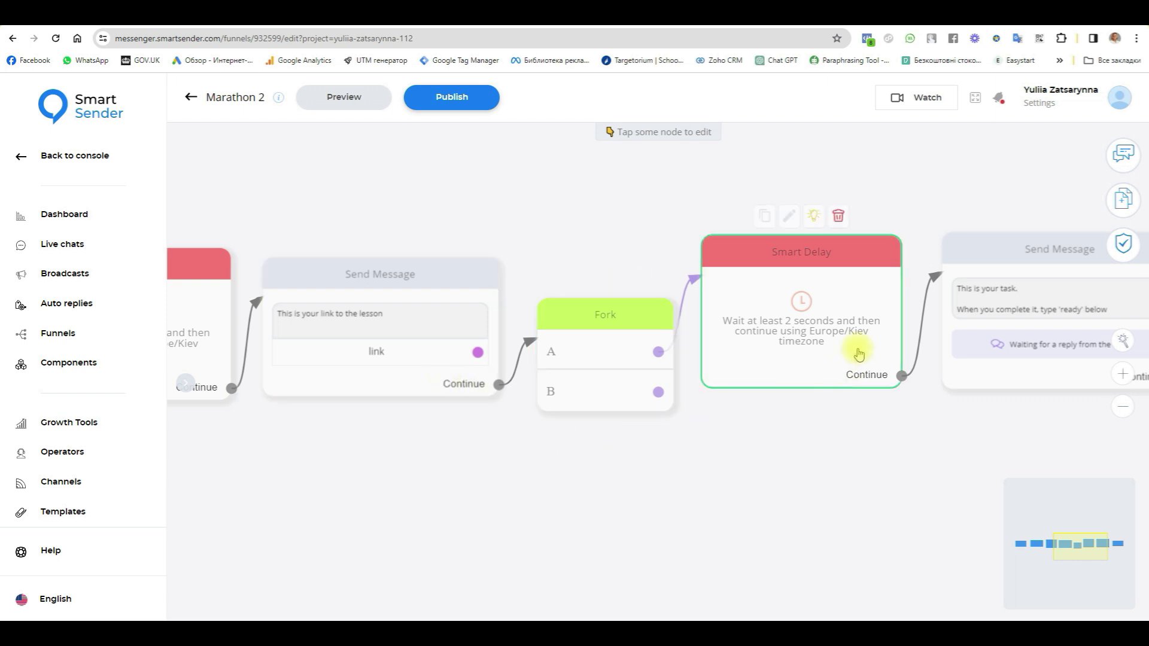
left_click_drag(985, 455, 512, 503)
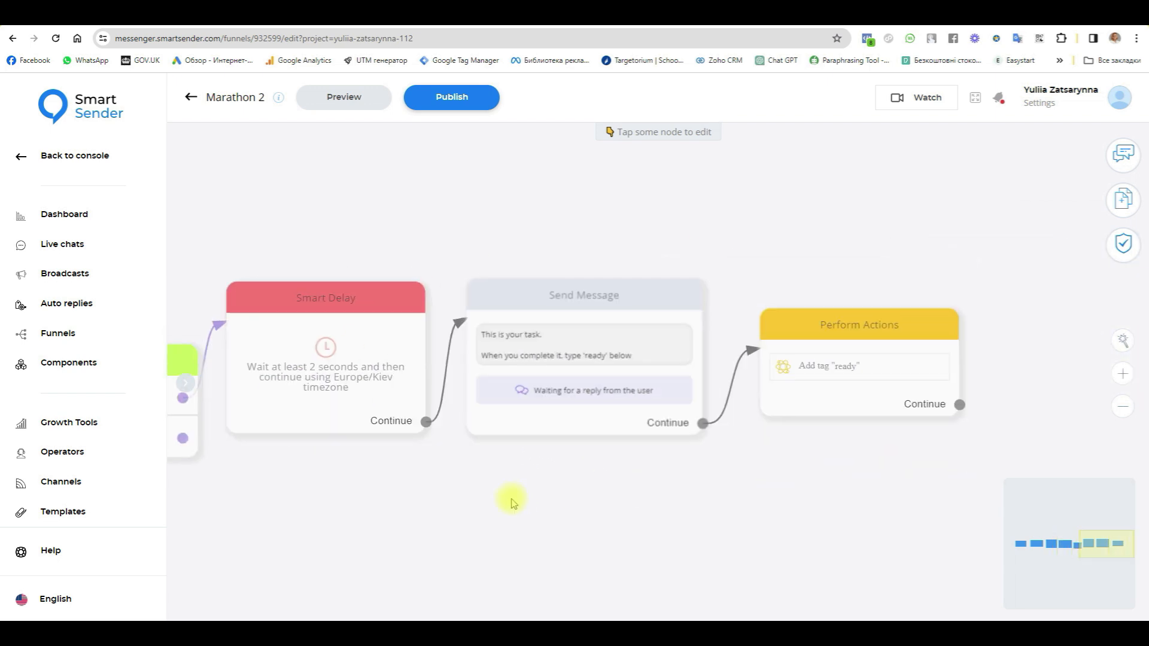
scroll(546, 379, "up", 2)
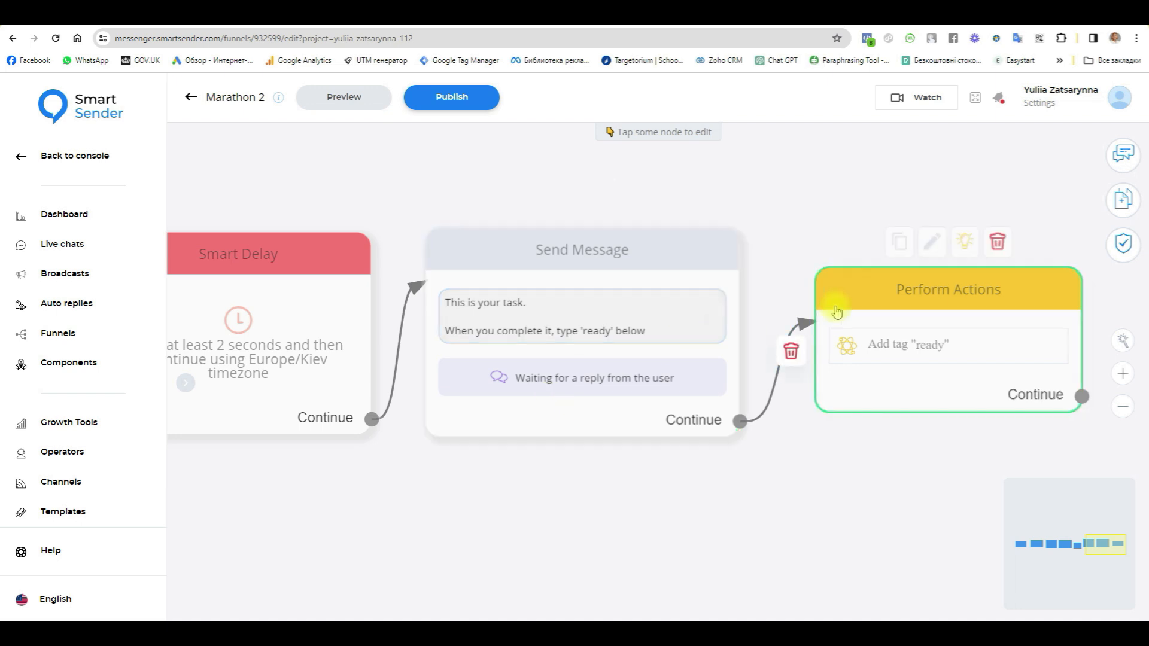
left_click_drag(953, 504, 610, 500)
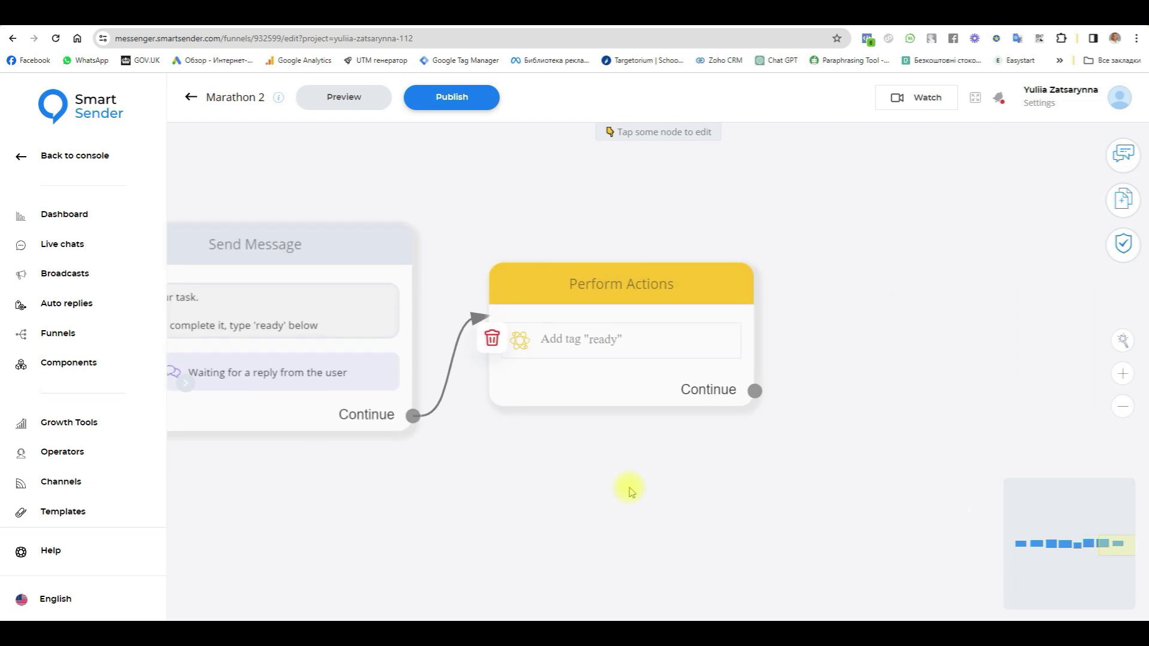
left_click(1124, 200)
left_click(914, 244)
left_click_drag(821, 487, 957, 271)
left_click_drag(754, 392, 880, 329)
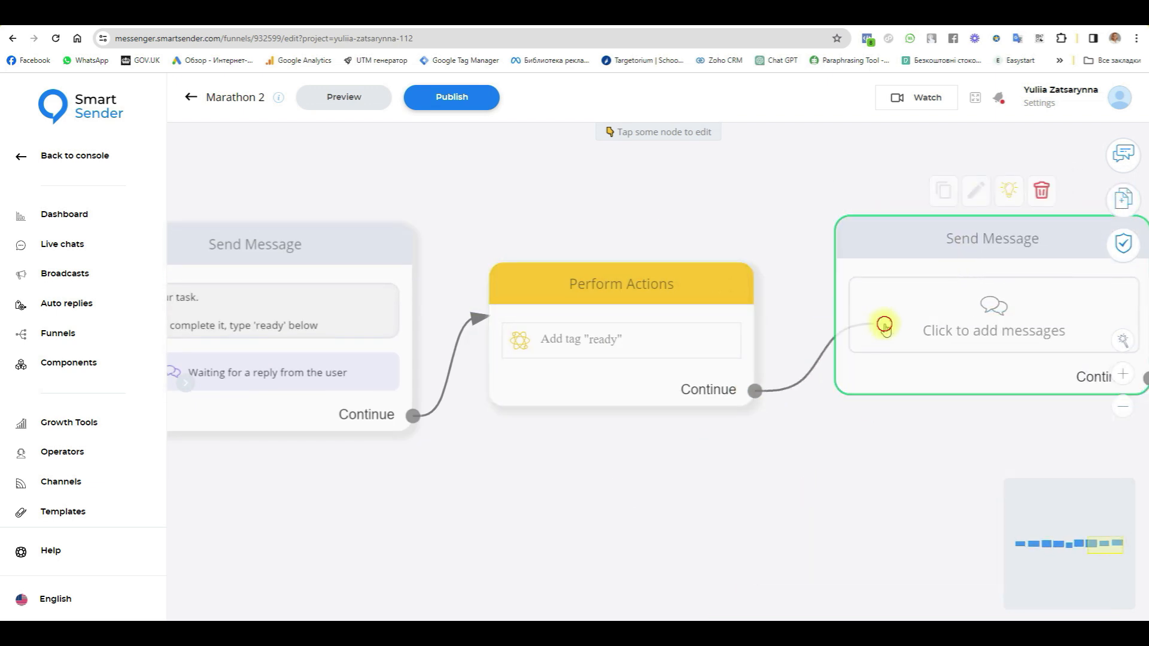
- Enter "Thanks" as the text of the new Send Message block
left_click(880, 329)
left_click(230, 289)
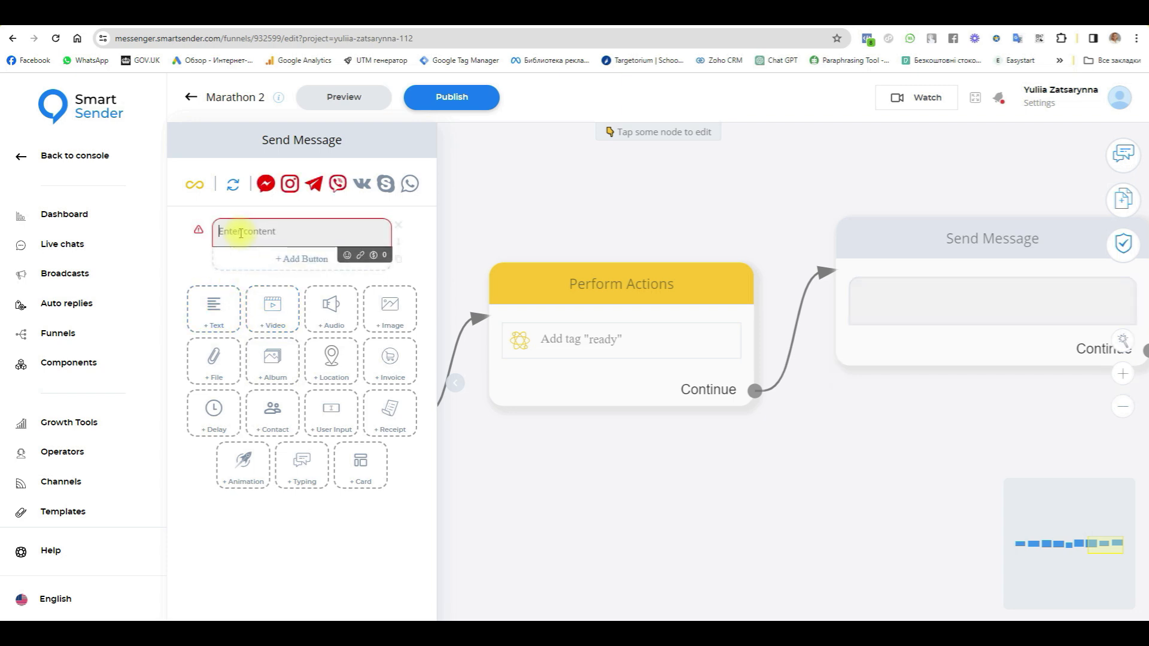
type("Thanks")
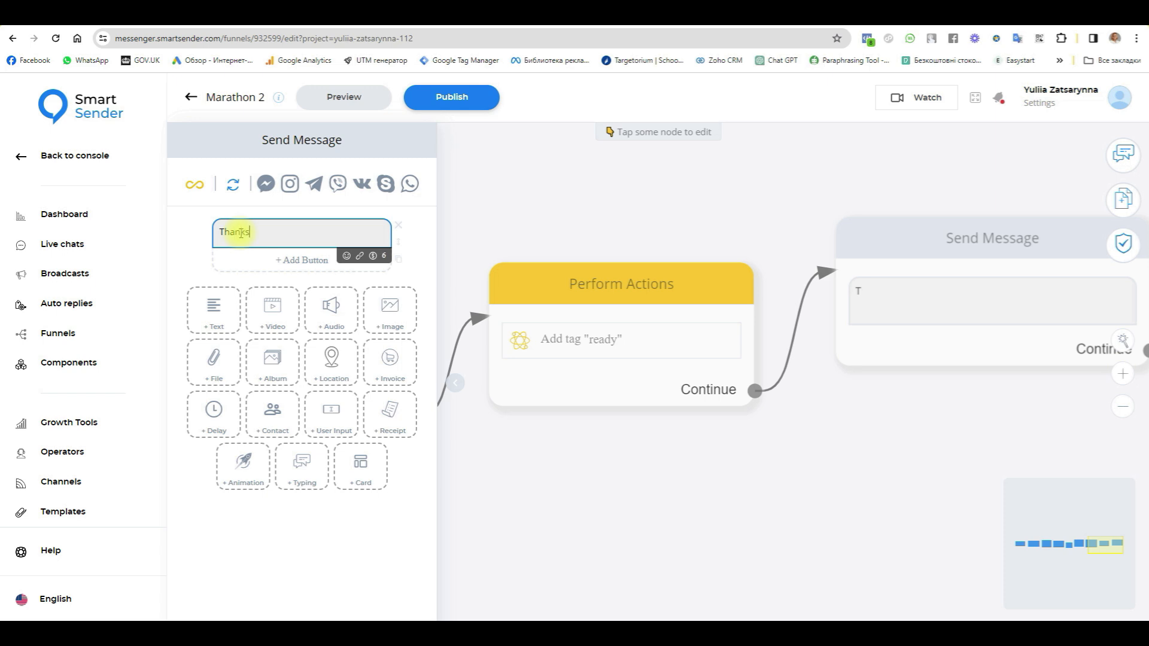
left_click(501, 491)
- Add a Condition block below the task message
left_click_drag(500, 491, 765, 443)
left_click_drag(390, 480, 772, 453)
left_click_drag(530, 479, 693, 456)
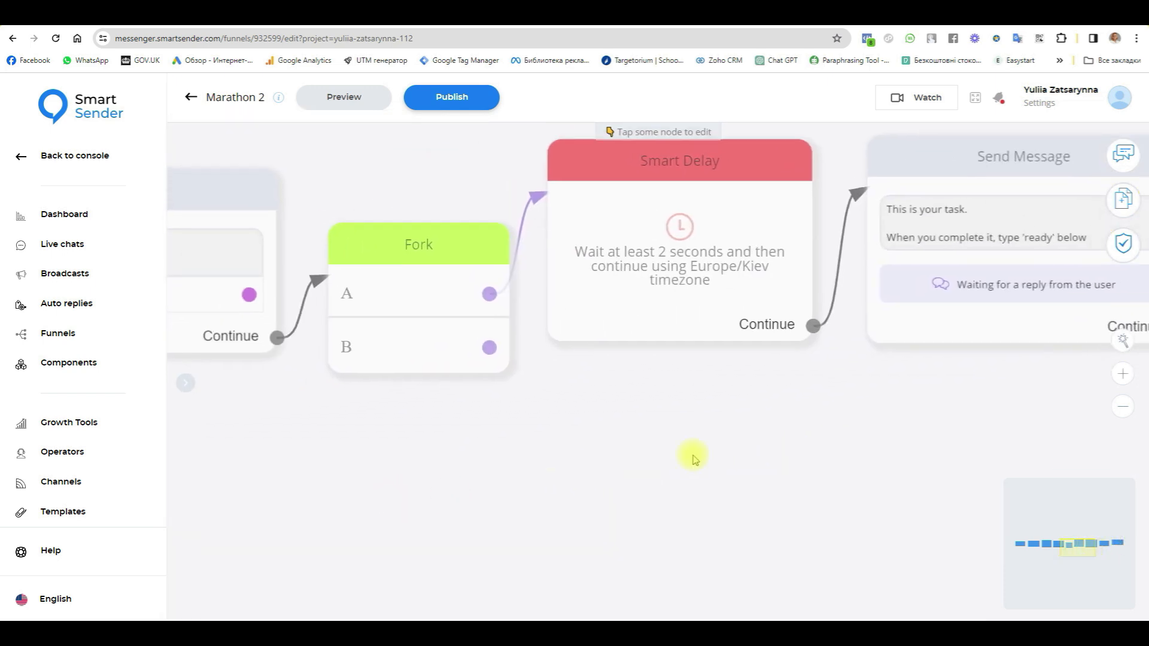
left_click_drag(756, 506, 682, 495)
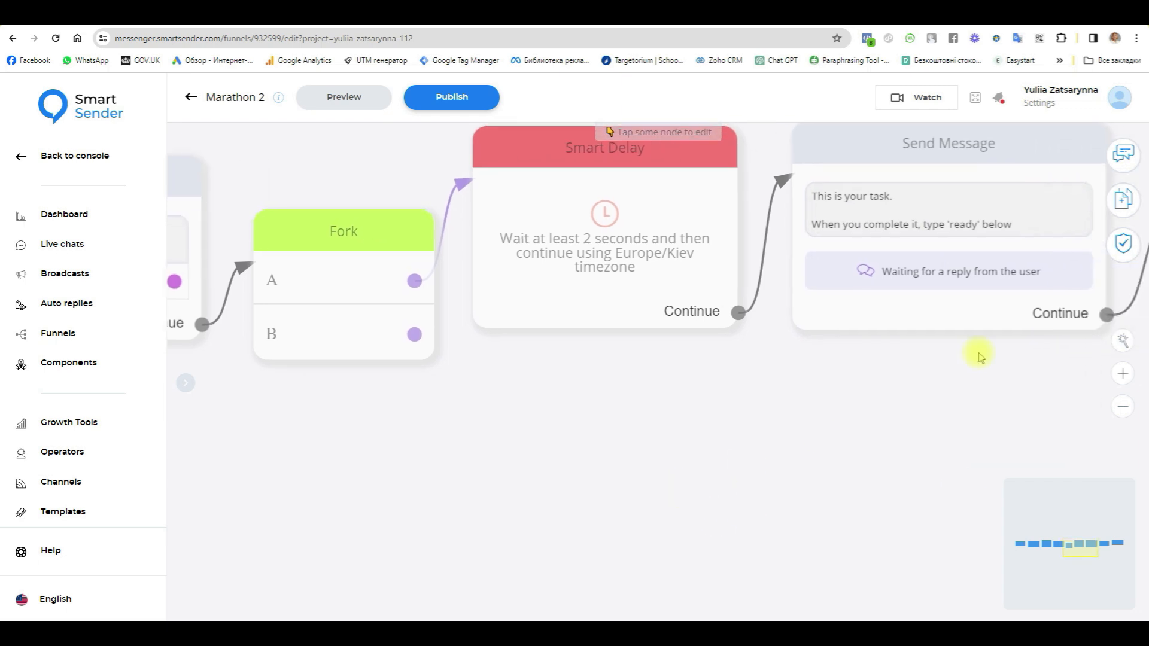
left_click(1128, 200)
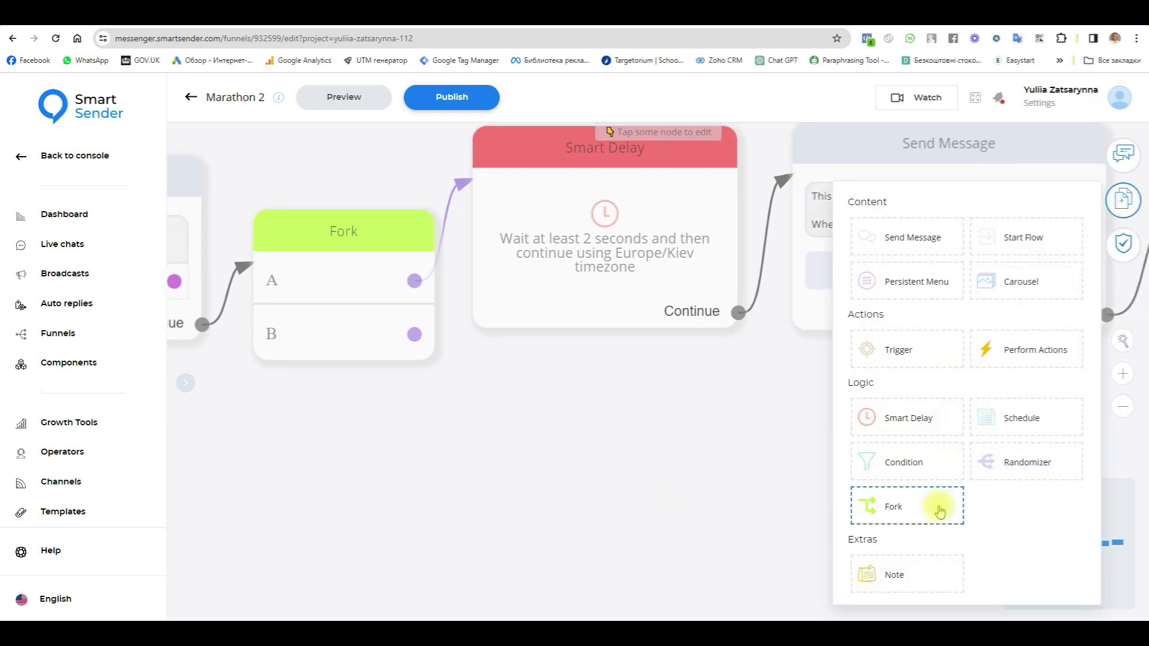
left_click(921, 467)
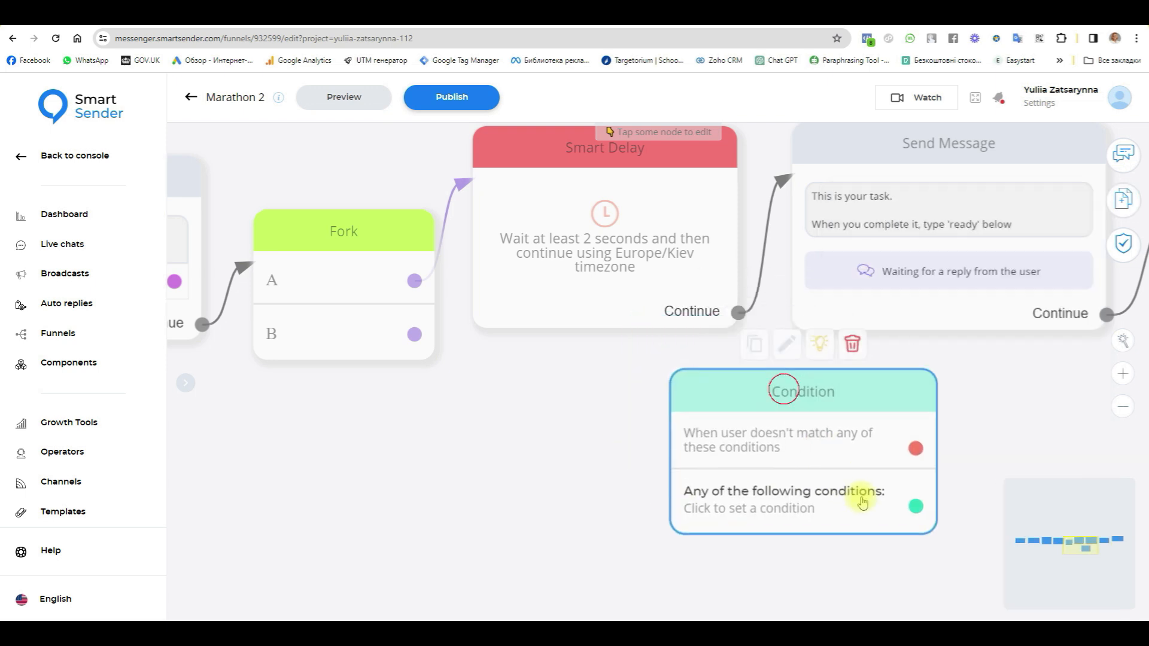
- Add a second Smart Delay block beside the Condition block and set its delay duration to 1 day
left_click(1126, 205)
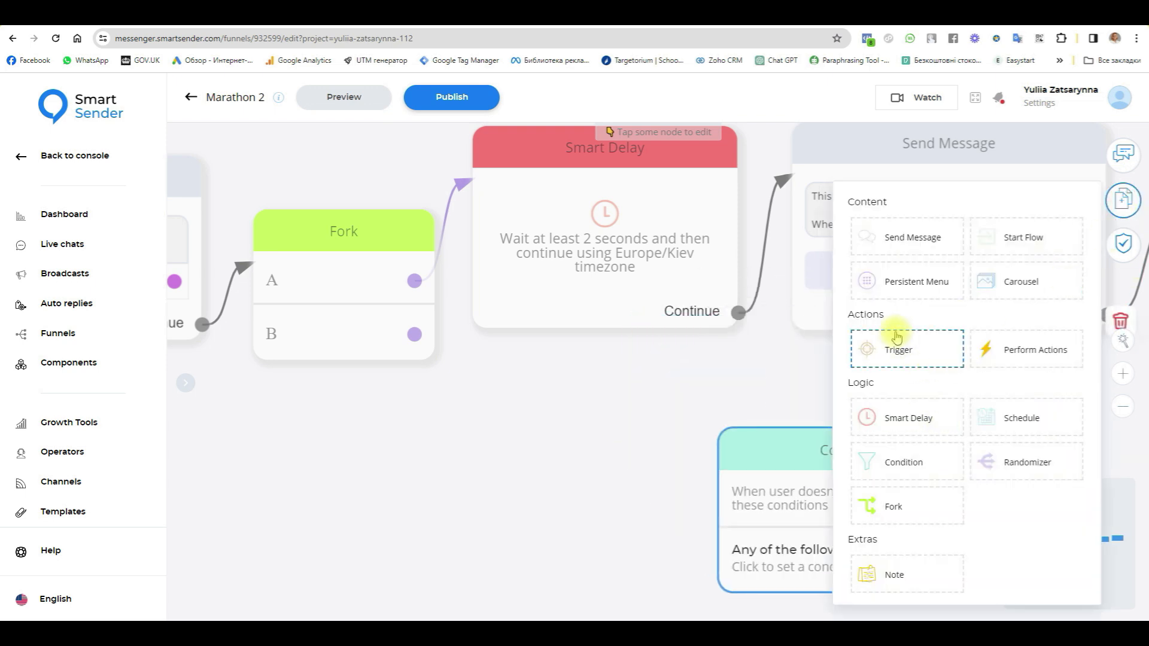
left_click(897, 433)
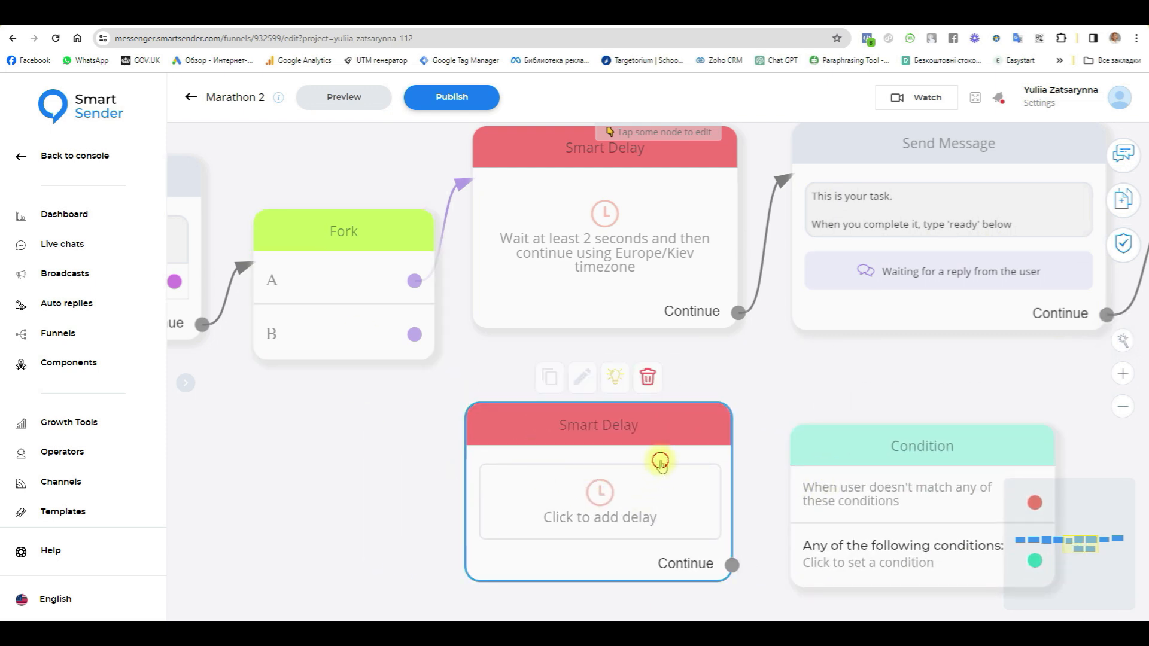
left_click(659, 463)
left_click(206, 214)
type("1")
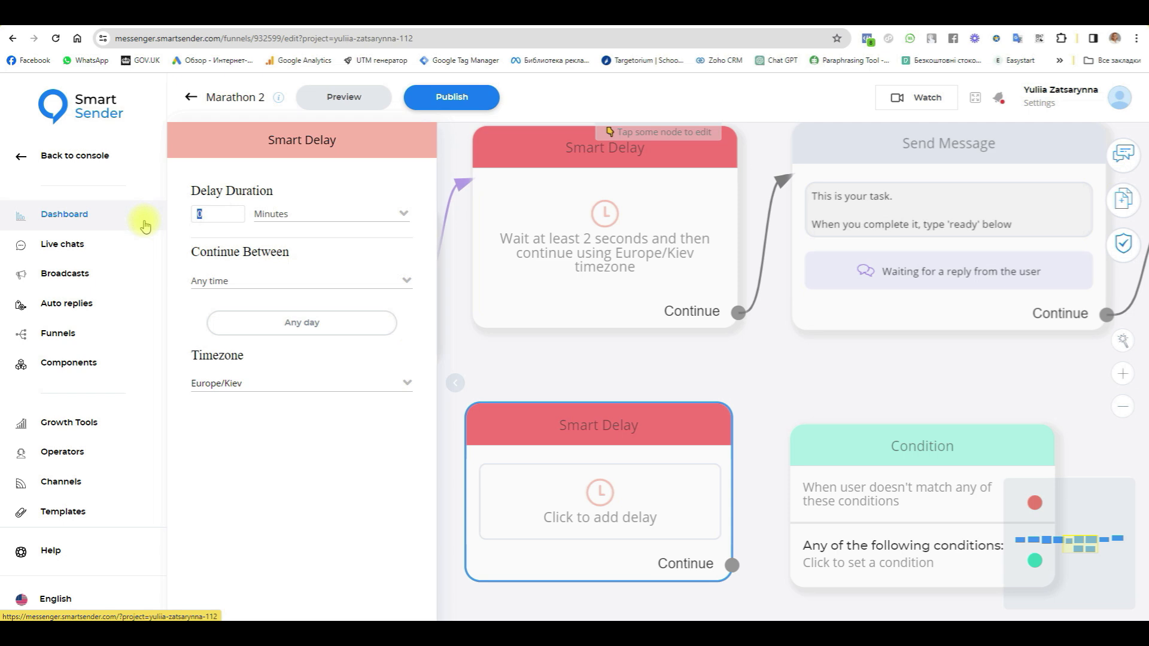
left_click(294, 214)
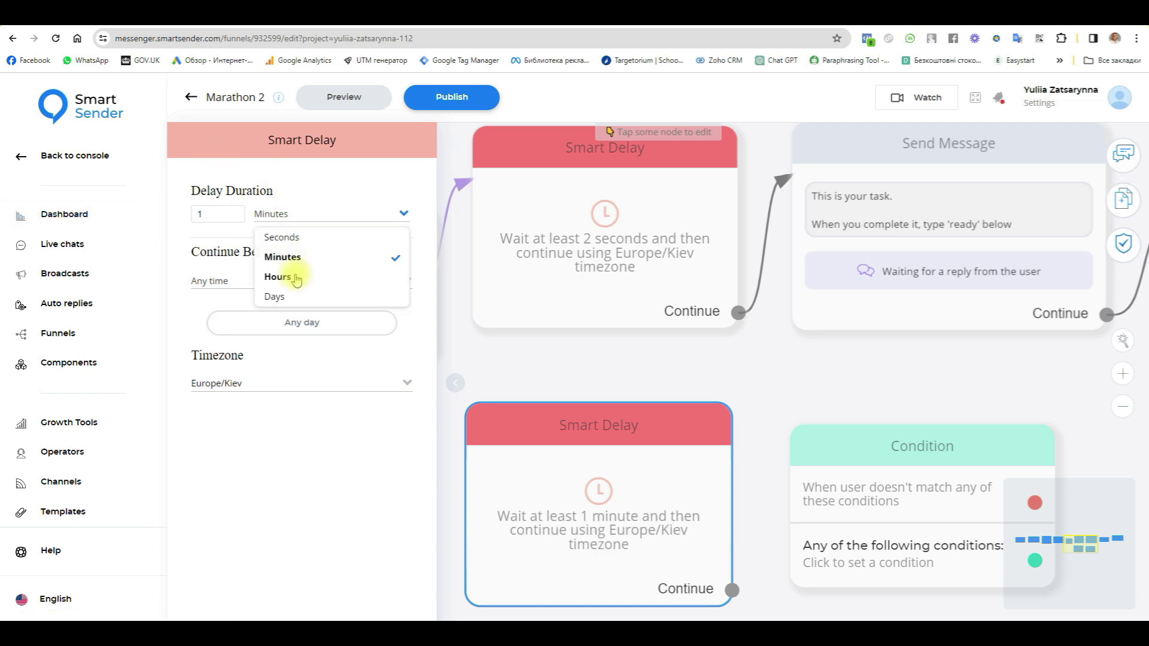
left_click(276, 296)
left_click(776, 386)
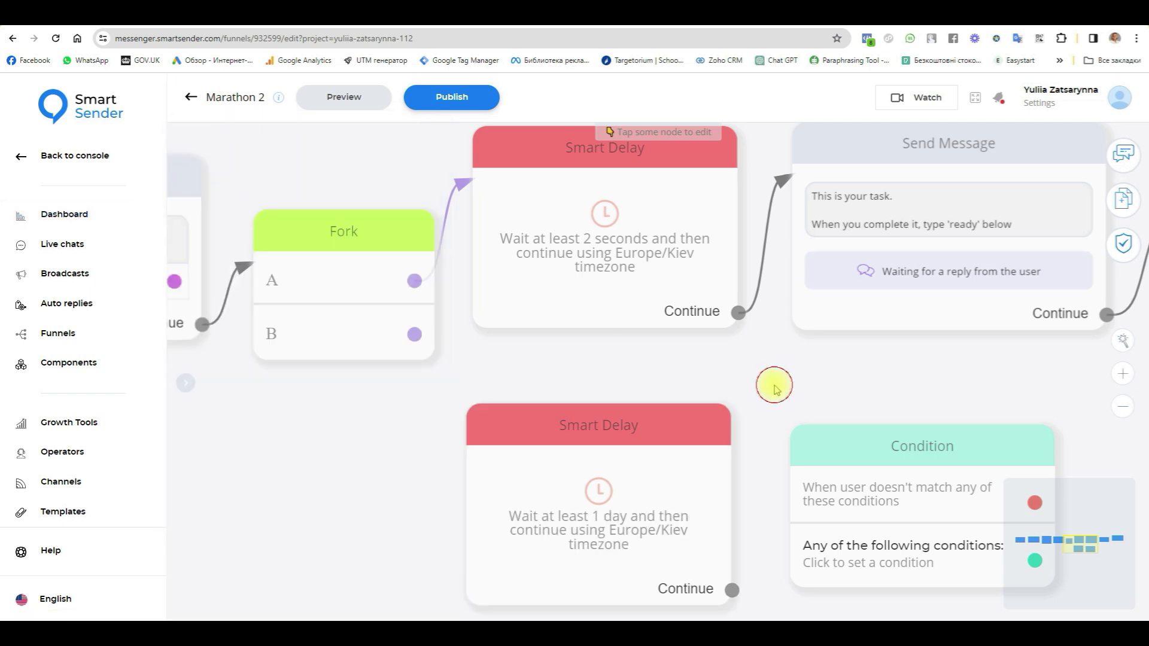
- Connect the Fork's B output to the 1-day Smart Delay and the delay's Continue output to the Condition block
left_click(415, 334)
left_click(620, 504)
left_click_drag(809, 382, 706, 332)
left_click_drag(604, 527, 698, 458)
left_click_drag(1083, 317, 802, 345)
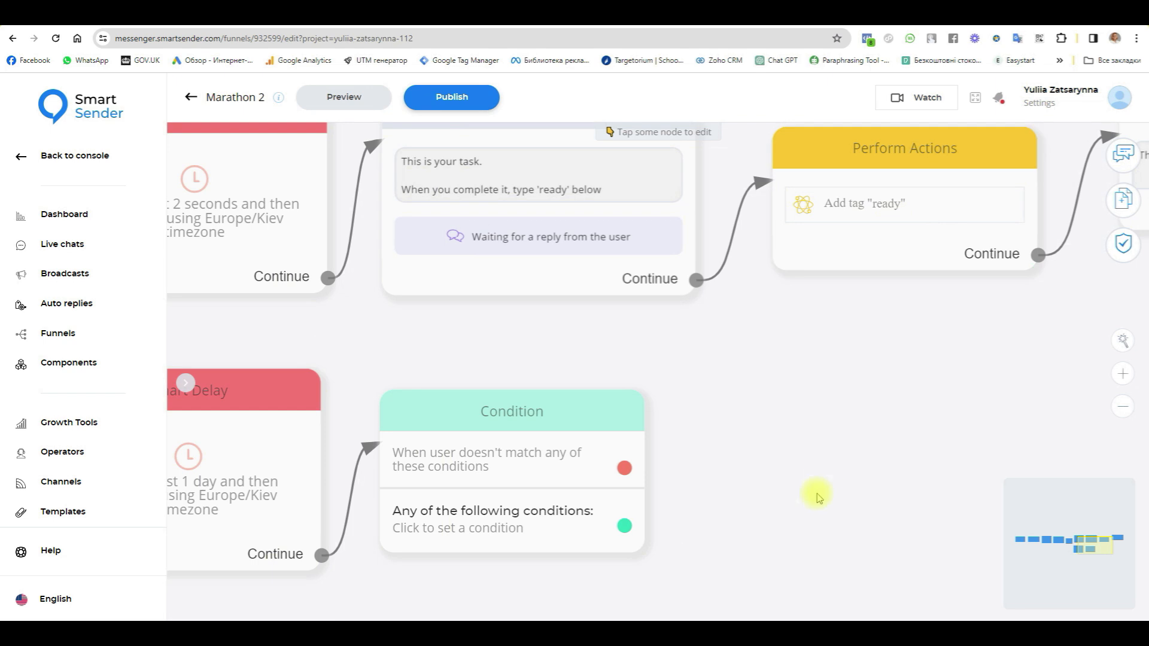
- Add a Tag condition with the Includes operator and the "ready" tag to the Condition block
left_click(545, 415)
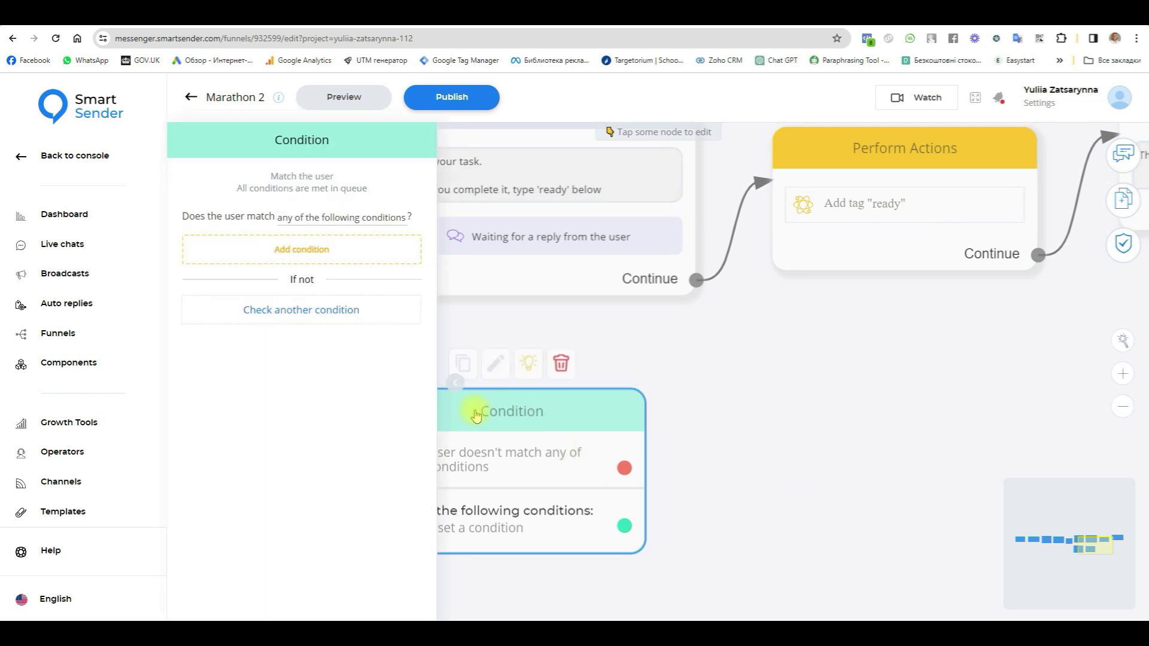
left_click(329, 255)
left_click(473, 344)
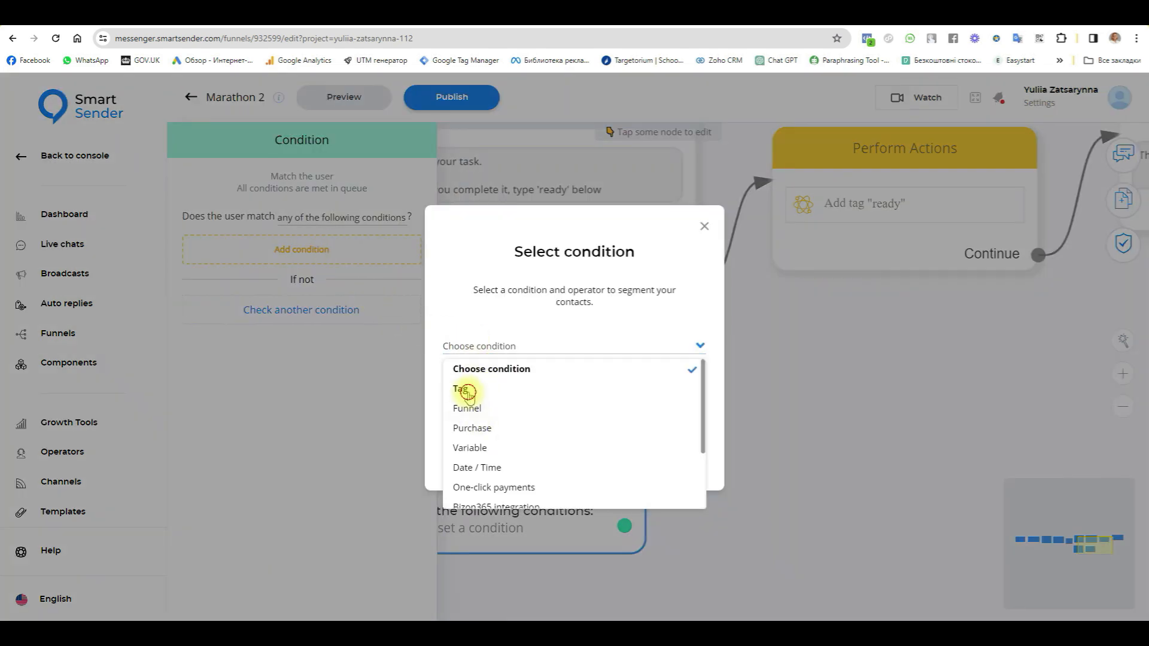
left_click(468, 390)
left_click(479, 392)
left_click(477, 442)
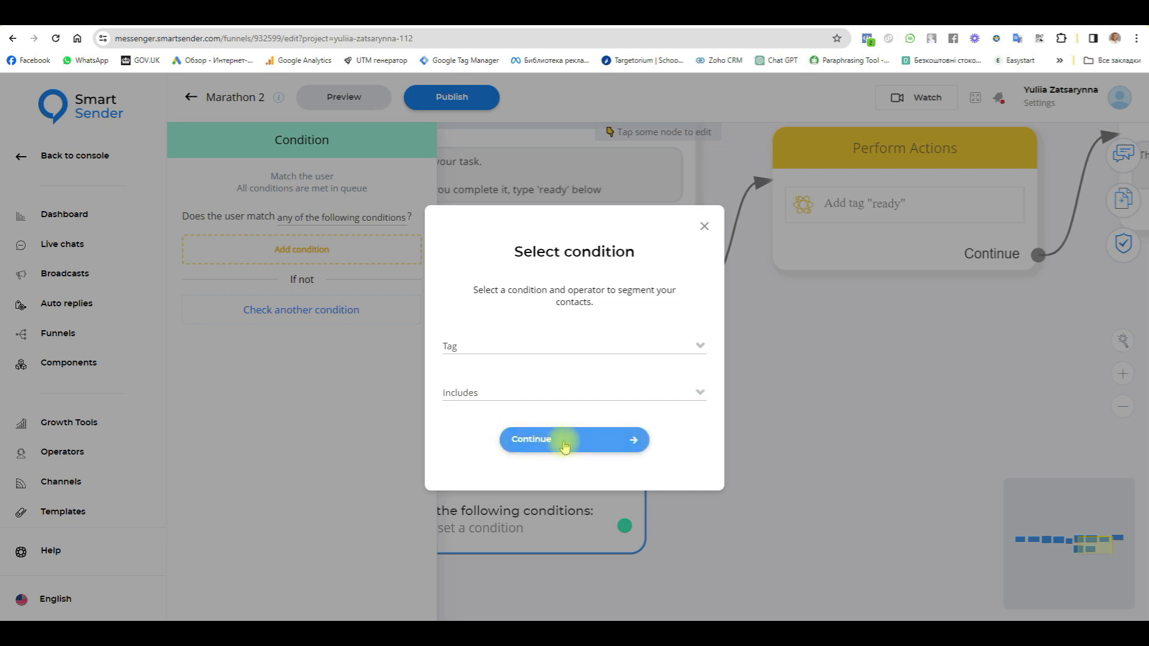
left_click(554, 438)
left_click(980, 211)
left_click(975, 238)
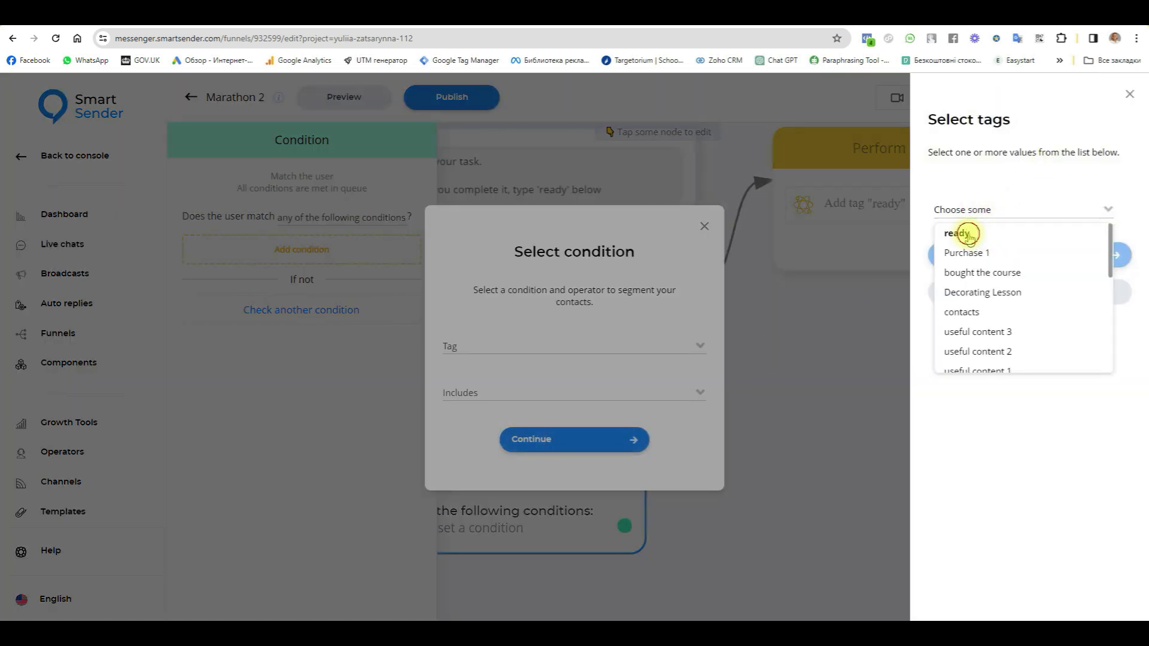
left_click(975, 252)
left_click(765, 482)
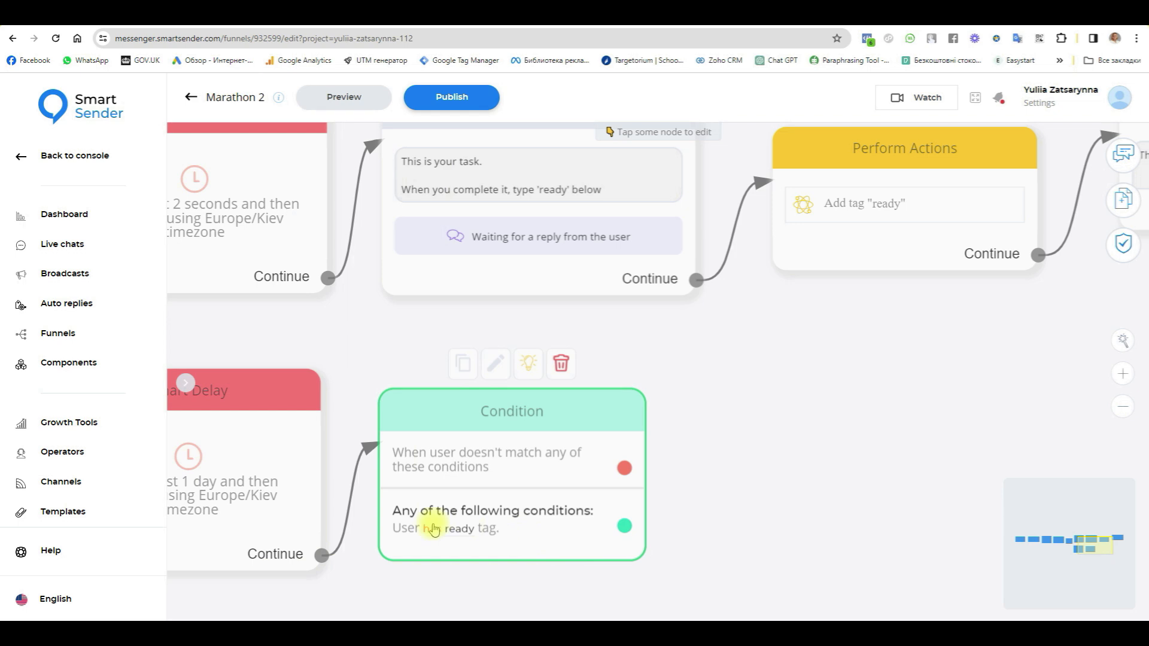
- Add a Send Message block beside the Condition block and connect the condition's no-match output to it
left_click_drag(813, 500, 723, 470)
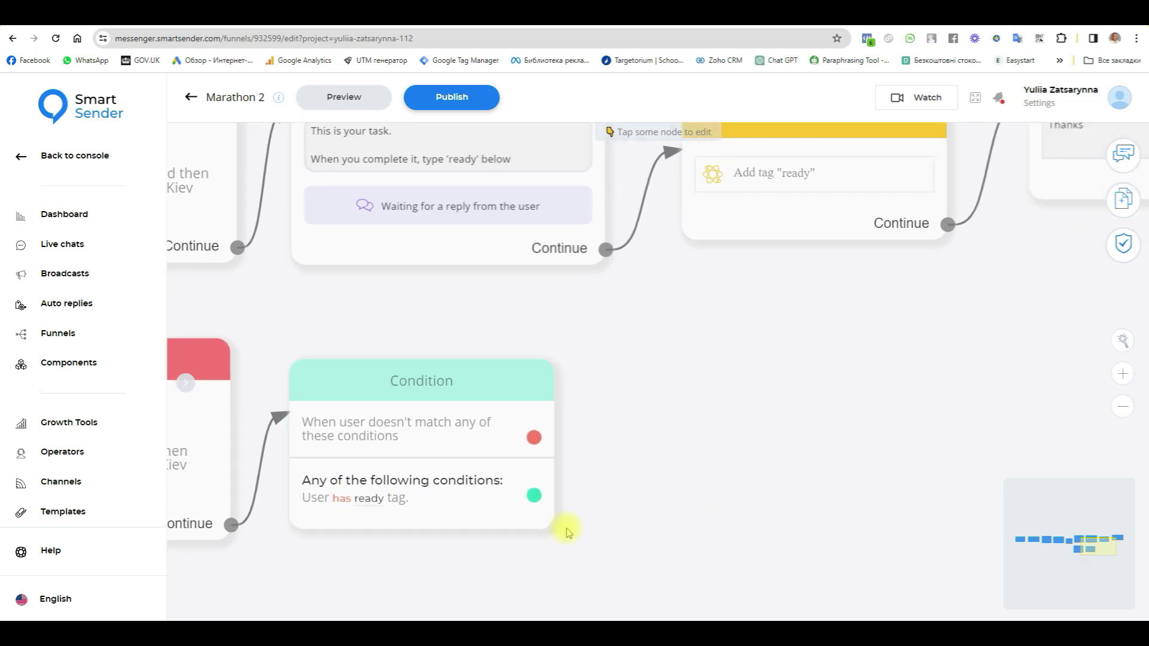
left_click(1125, 201)
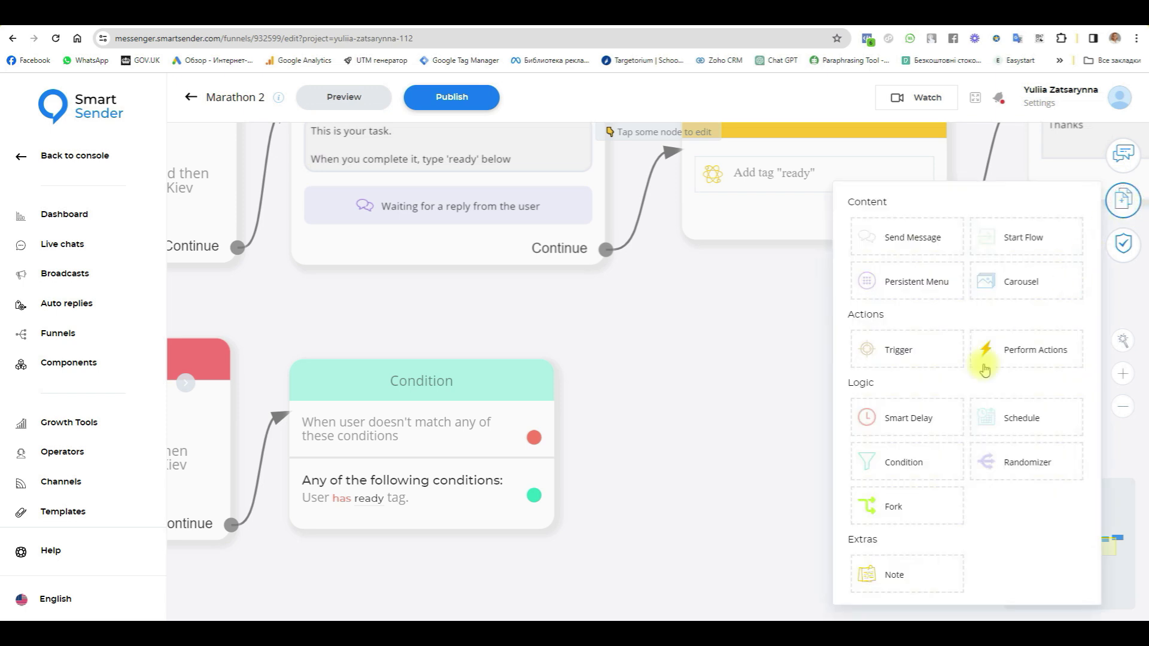
left_click(896, 249)
left_click(791, 499)
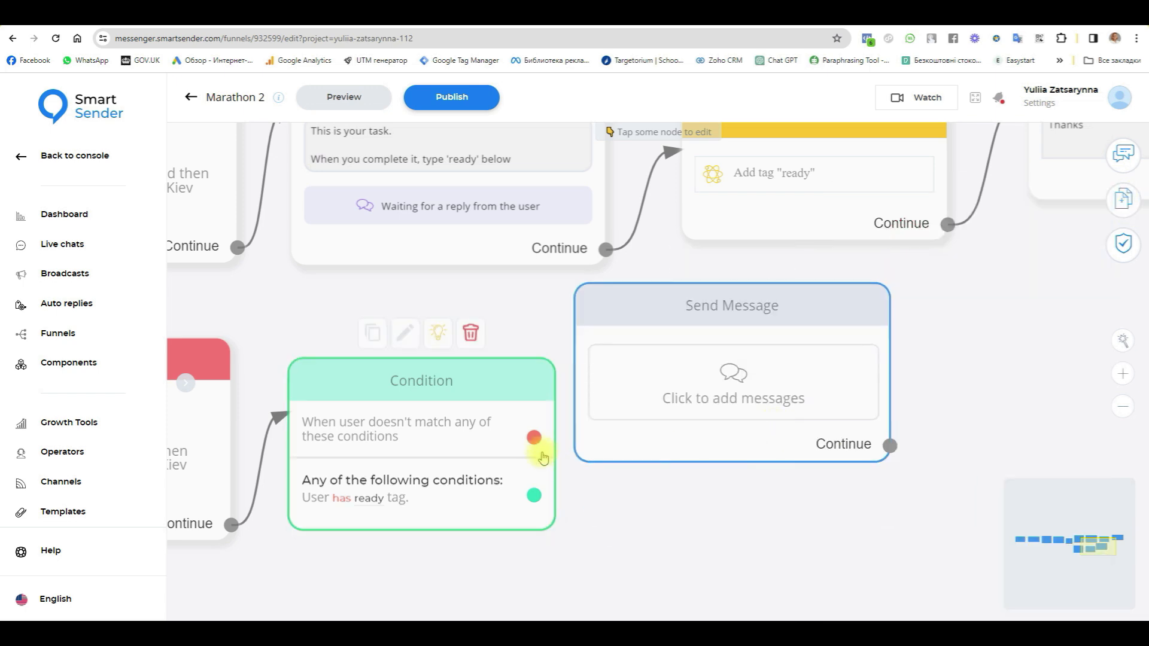
left_click_drag(533, 435, 648, 382)
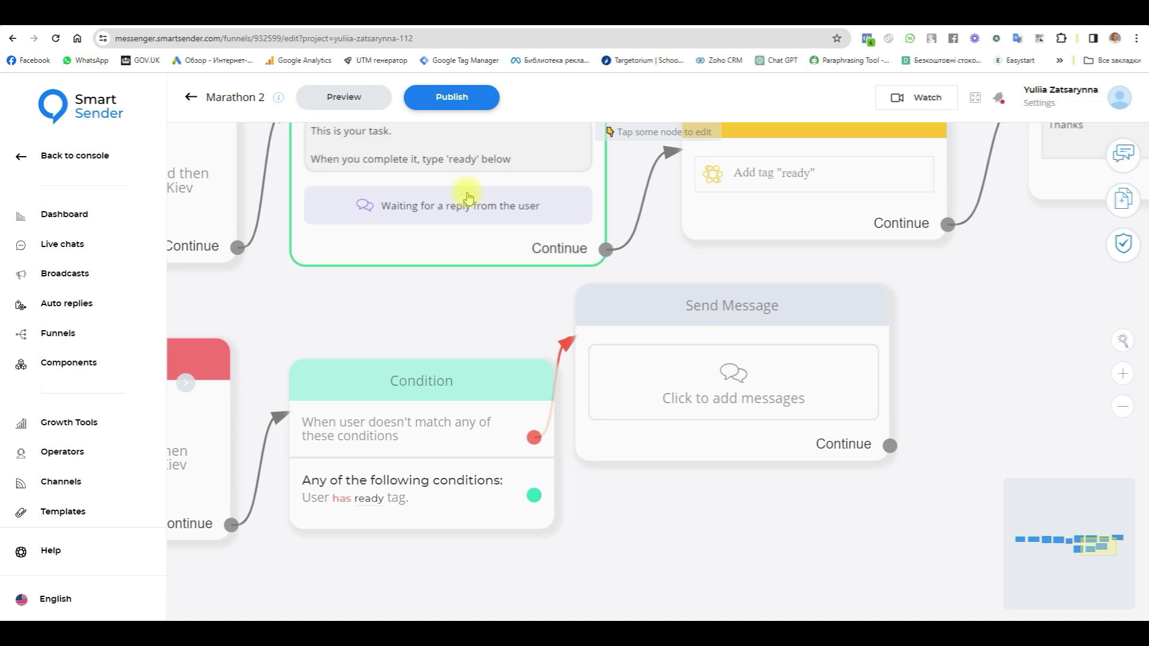
- Enter "Yuo need to do homework" as the text of the Send Message block on the no-match branch
left_click(684, 312)
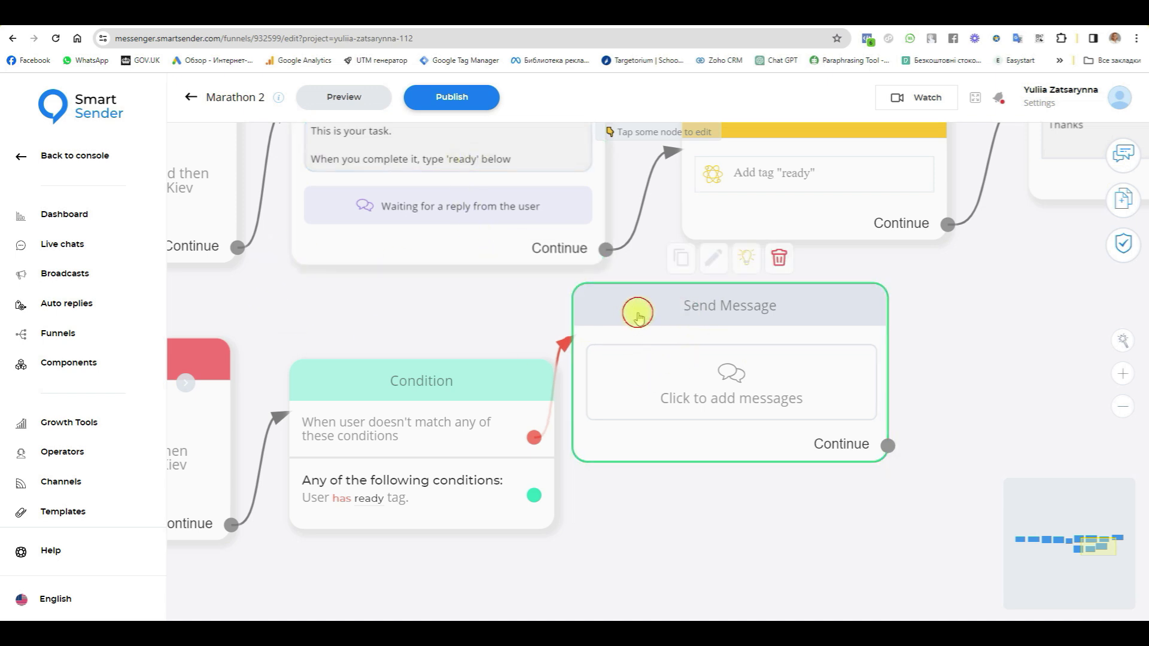
left_click(636, 311)
left_click(214, 302)
type("Y")
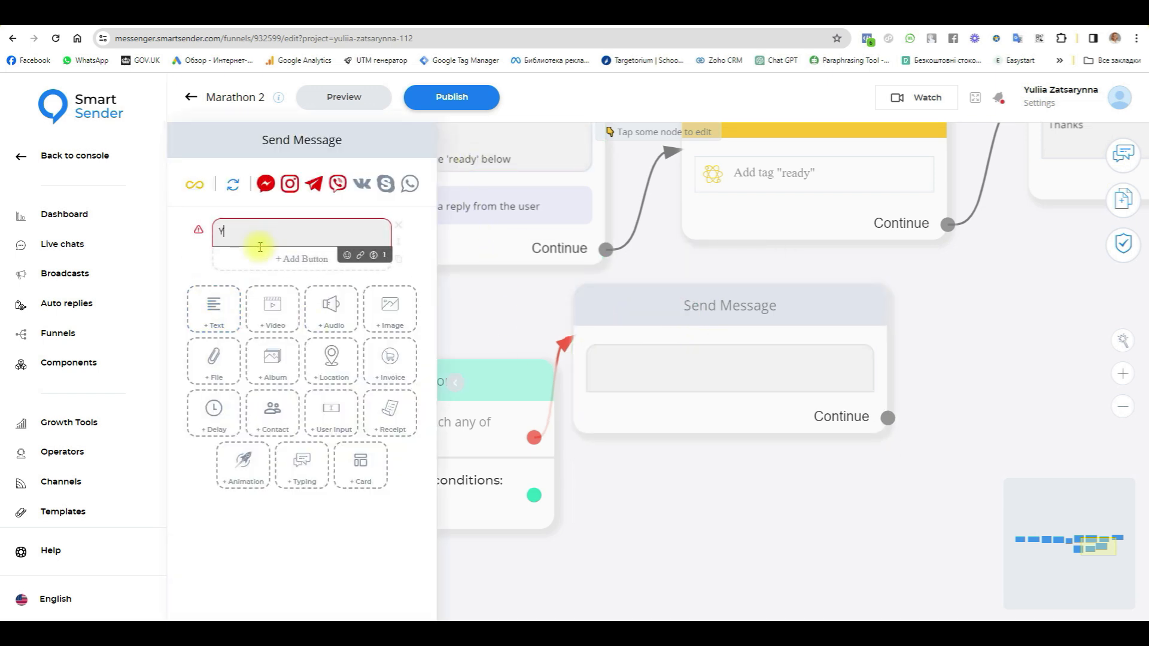
type("uo need to do ho")
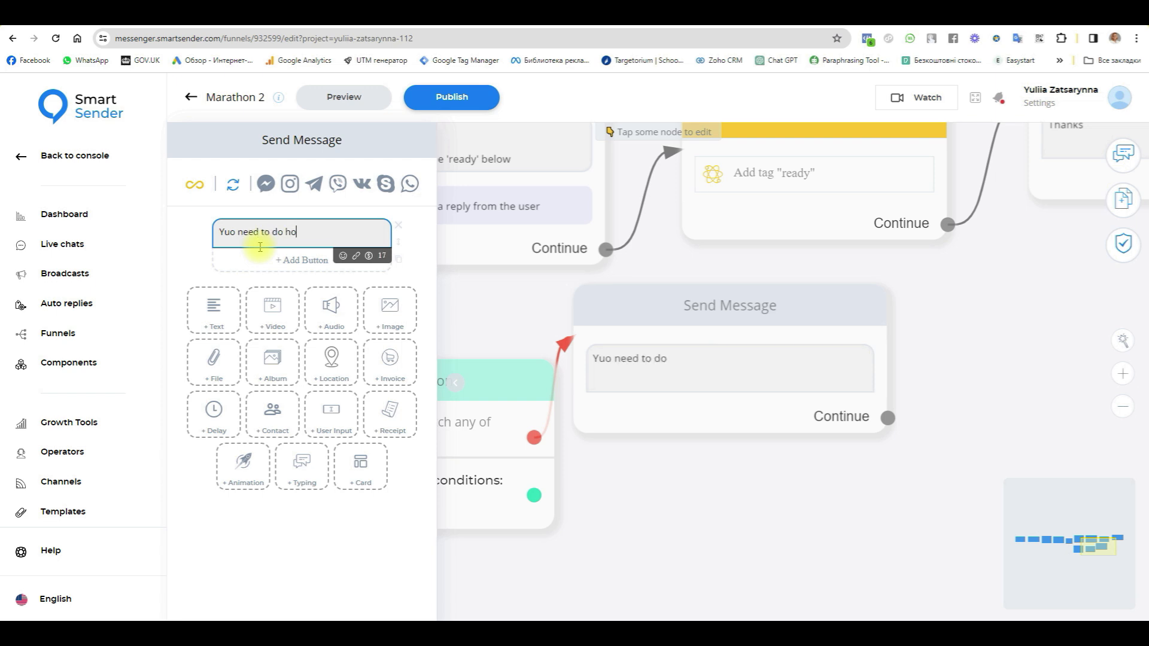
type("mework")
left_click(590, 567)
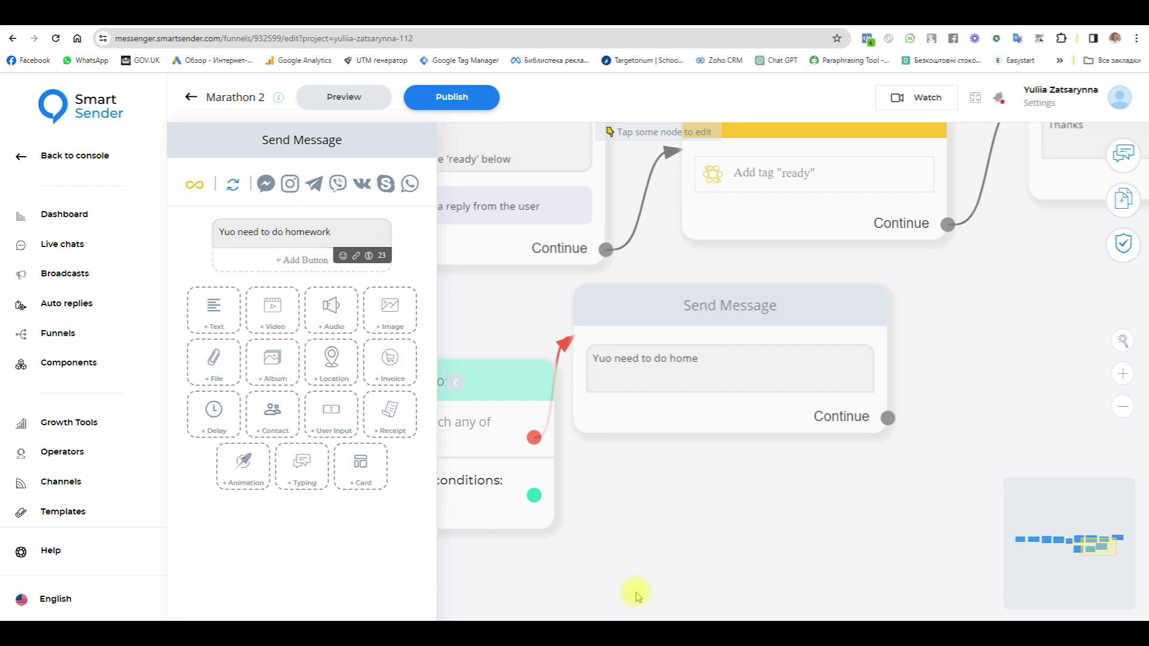
- Publish the Marathon 2 funnel and return to the list of funnels
scroll(765, 512, "down", 5)
left_click_drag(238, 491, 607, 453)
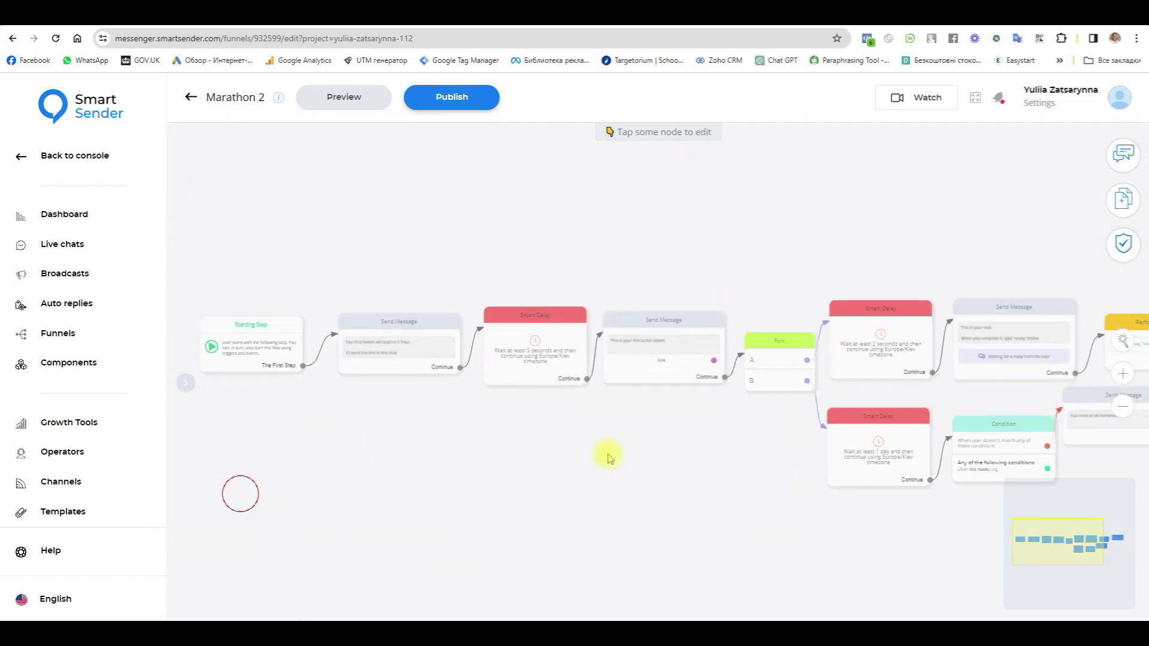
left_click(440, 98)
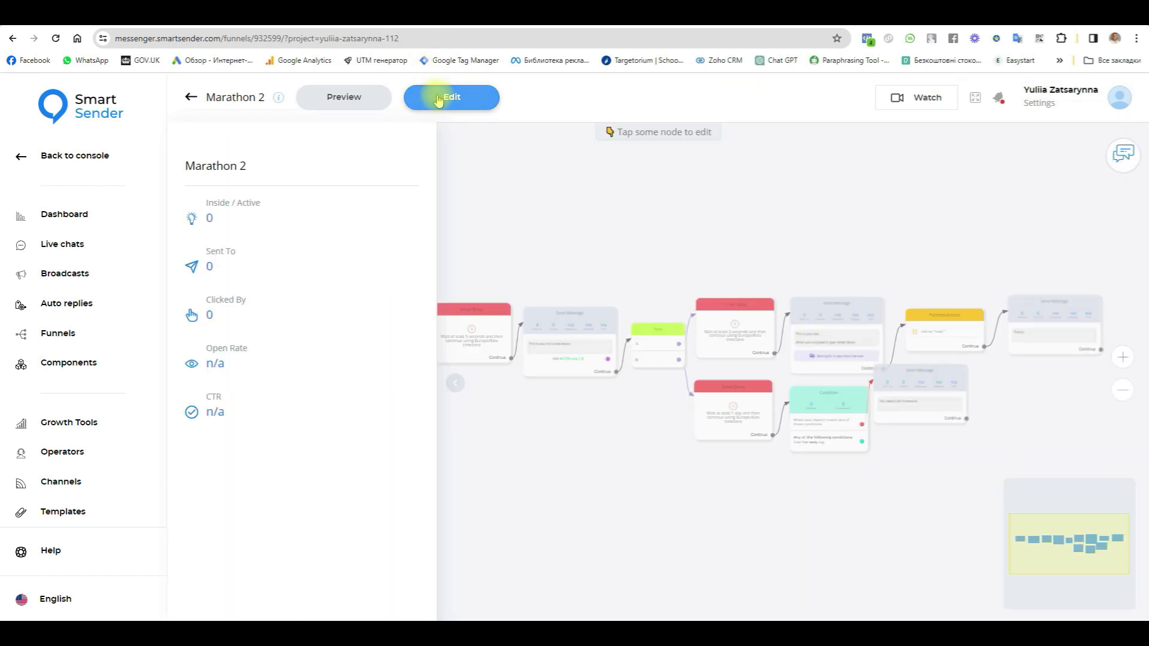
left_click(62, 337)
left_click(417, 103)
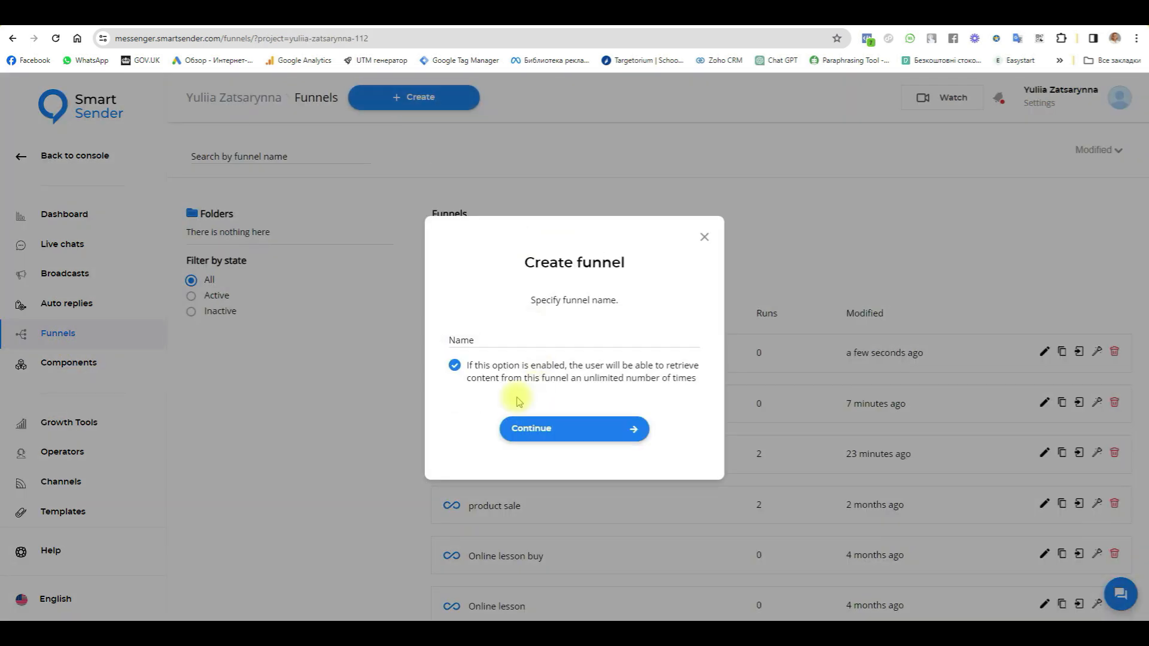
left_click(490, 337)
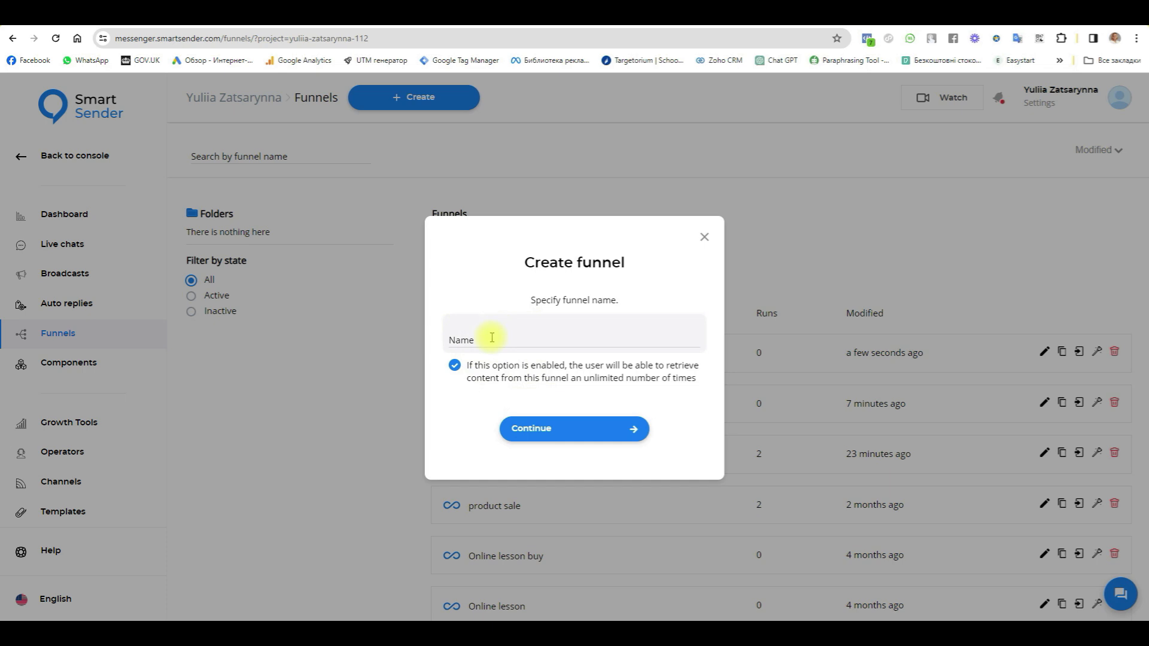
left_click(704, 237)
- Open the Marathon 2 funnel for editing and delete the lower branch's one-day Smart Delay, Condition and reminder Send Message blocks
left_click(507, 356)
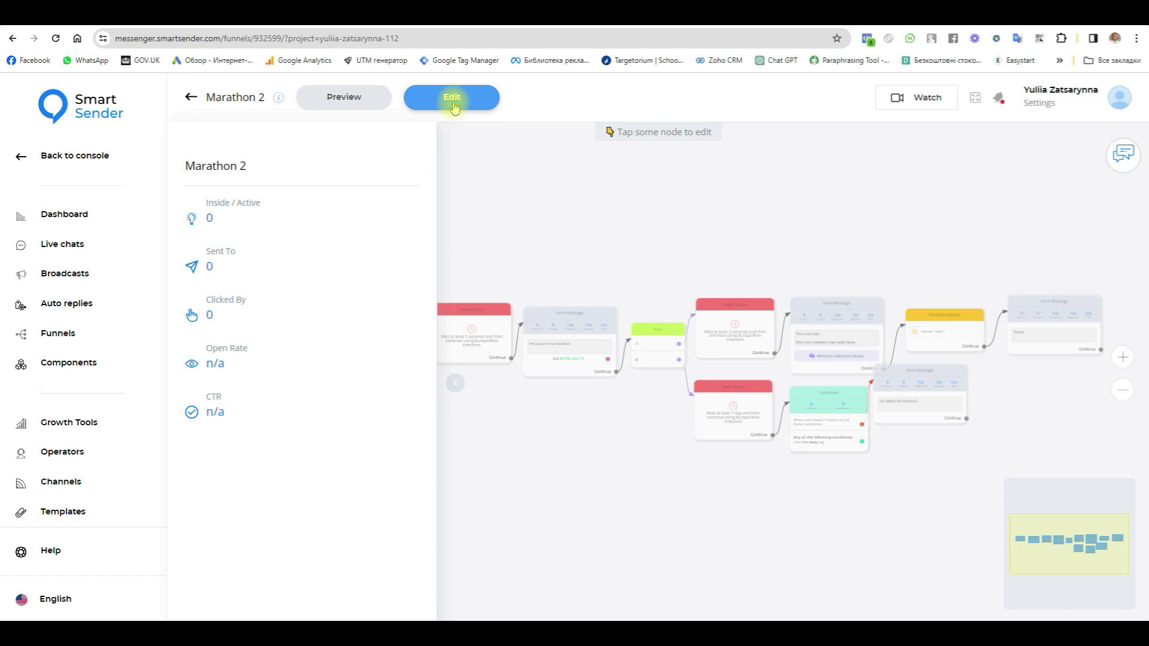
left_click(453, 102)
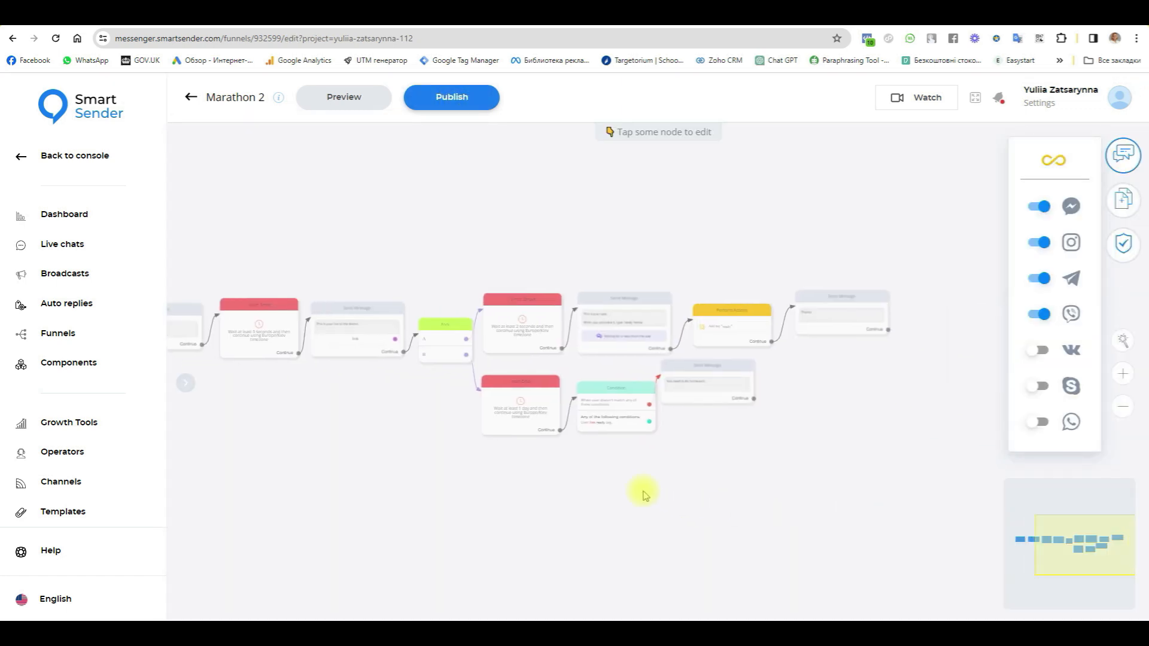
left_click_drag(645, 496, 580, 479)
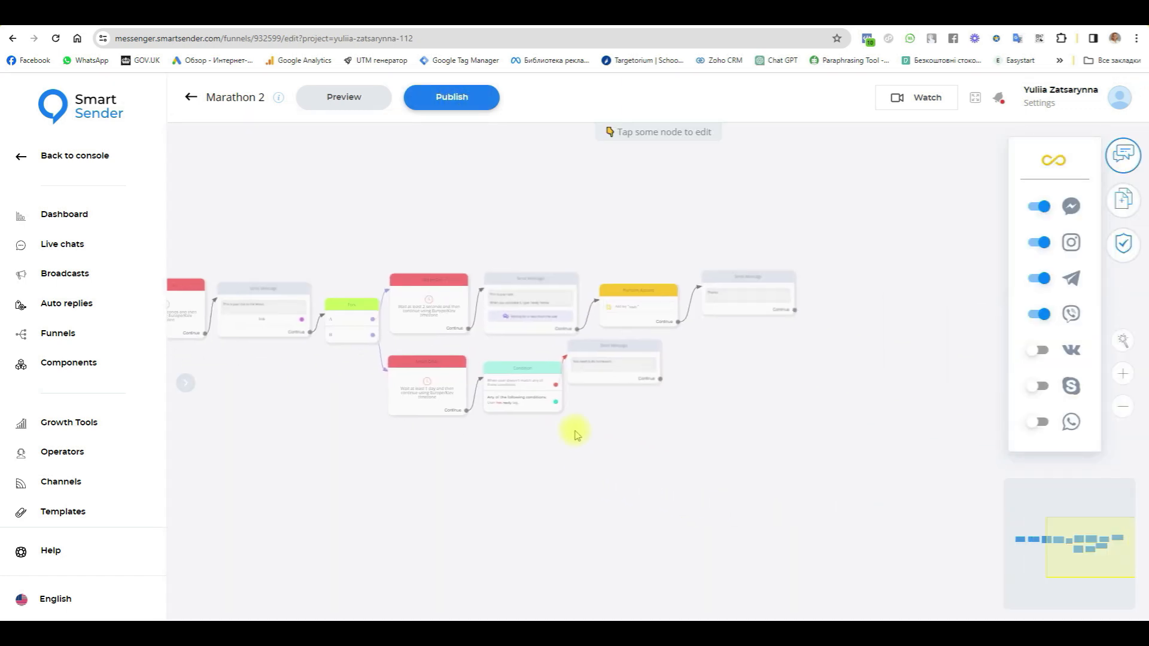
left_click(628, 392)
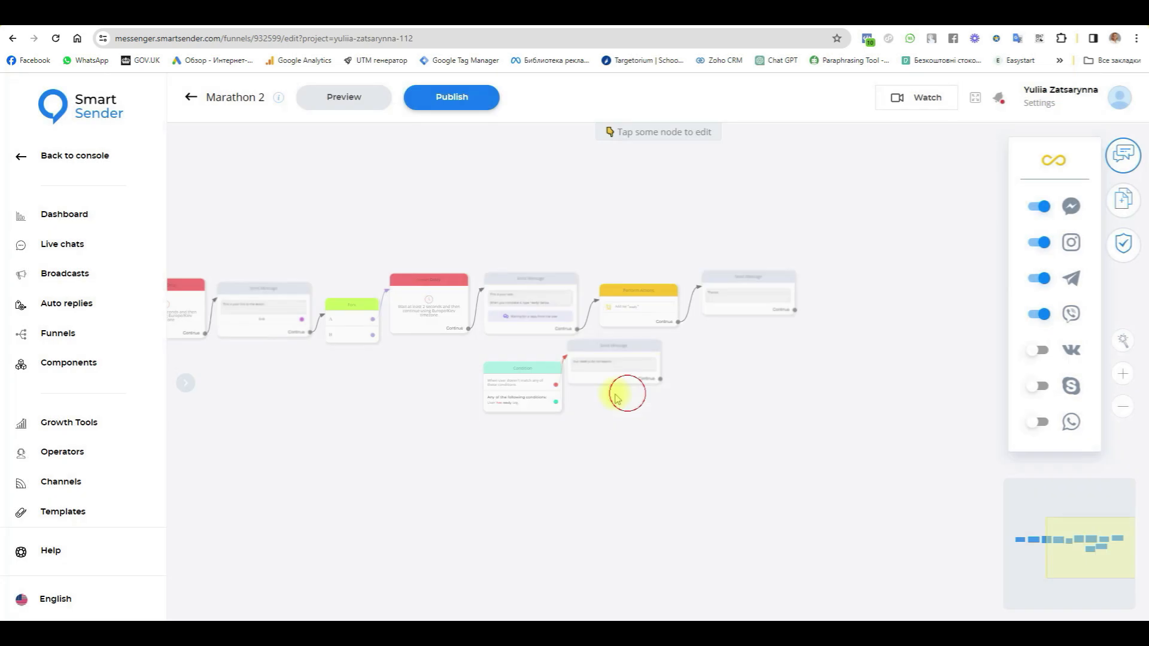
left_click(538, 360)
left_click(636, 384)
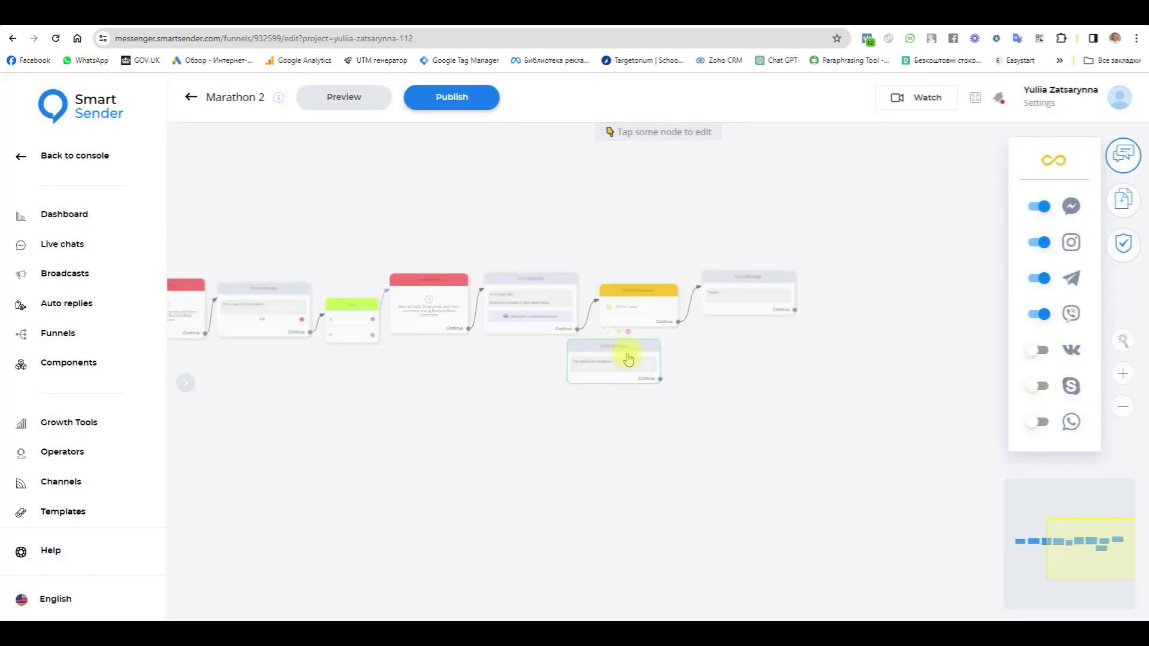
left_click(629, 338)
left_click(641, 387)
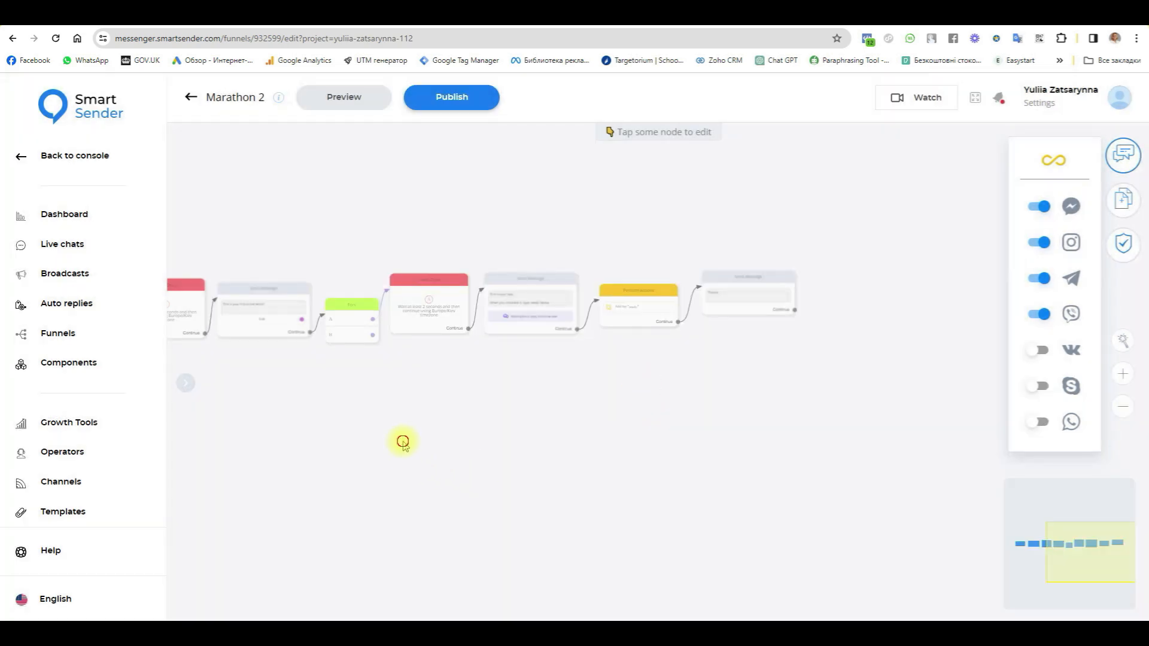
- Delete the fork block and connect the lesson link message directly to the 2-second Smart Delay
left_click(663, 301)
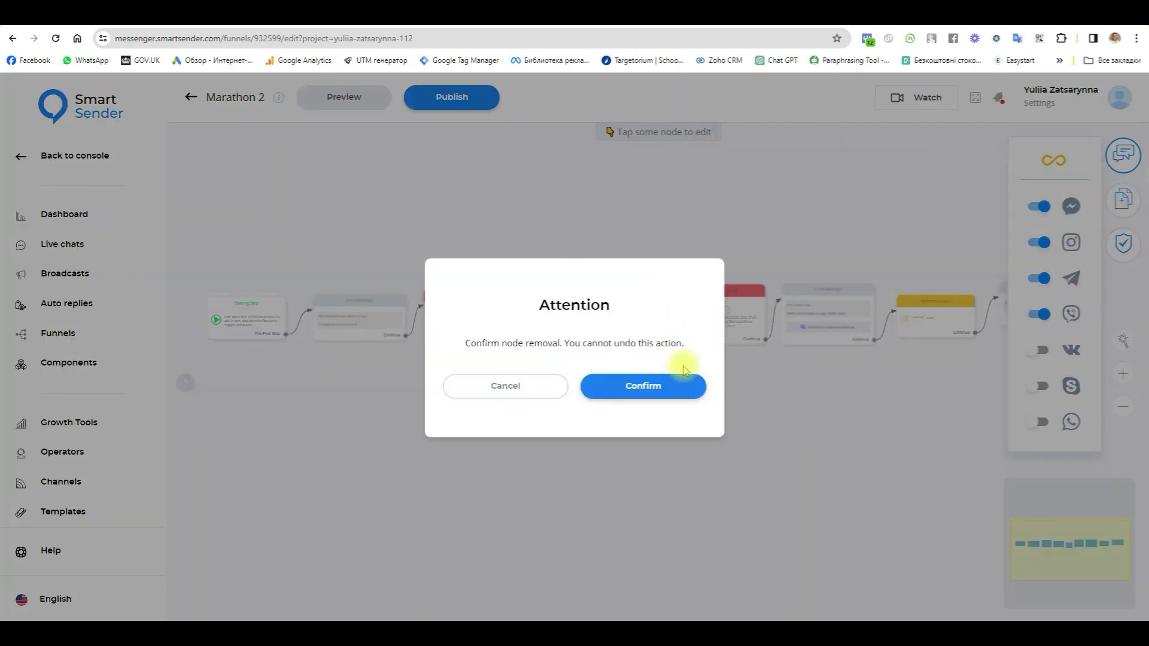
left_click(672, 384)
left_click_drag(607, 344, 695, 333)
left_click(736, 394)
scroll(740, 395, "down", 2)
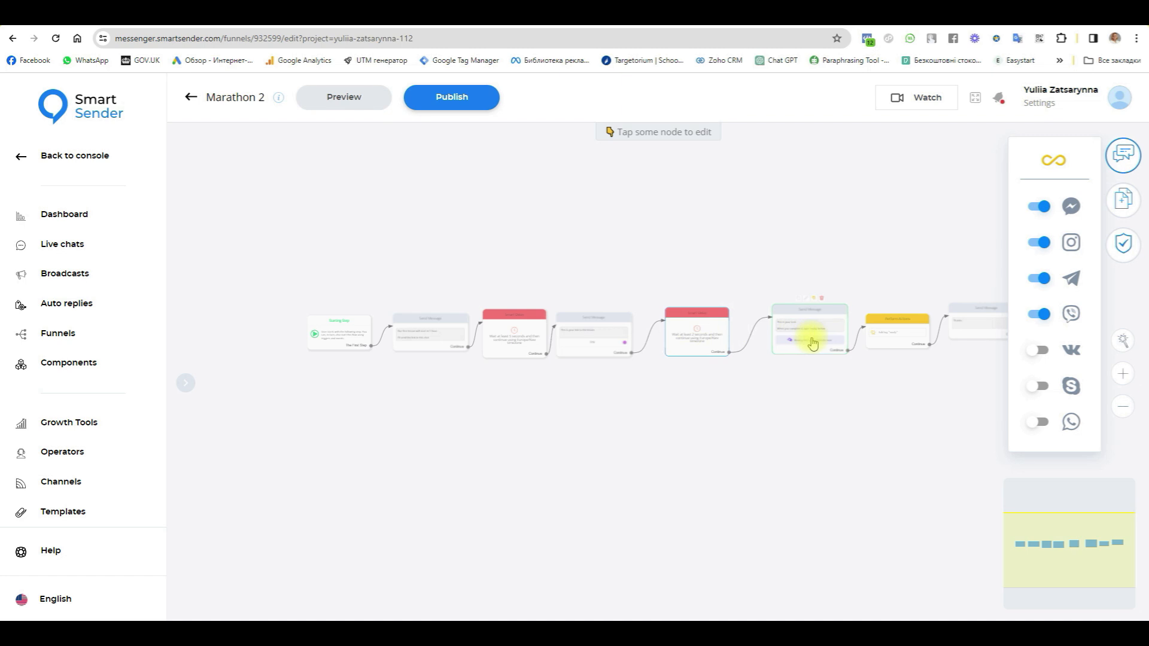
- Publish the Marathon 2 funnel and open the list of funnels in a new tab
left_click(436, 99)
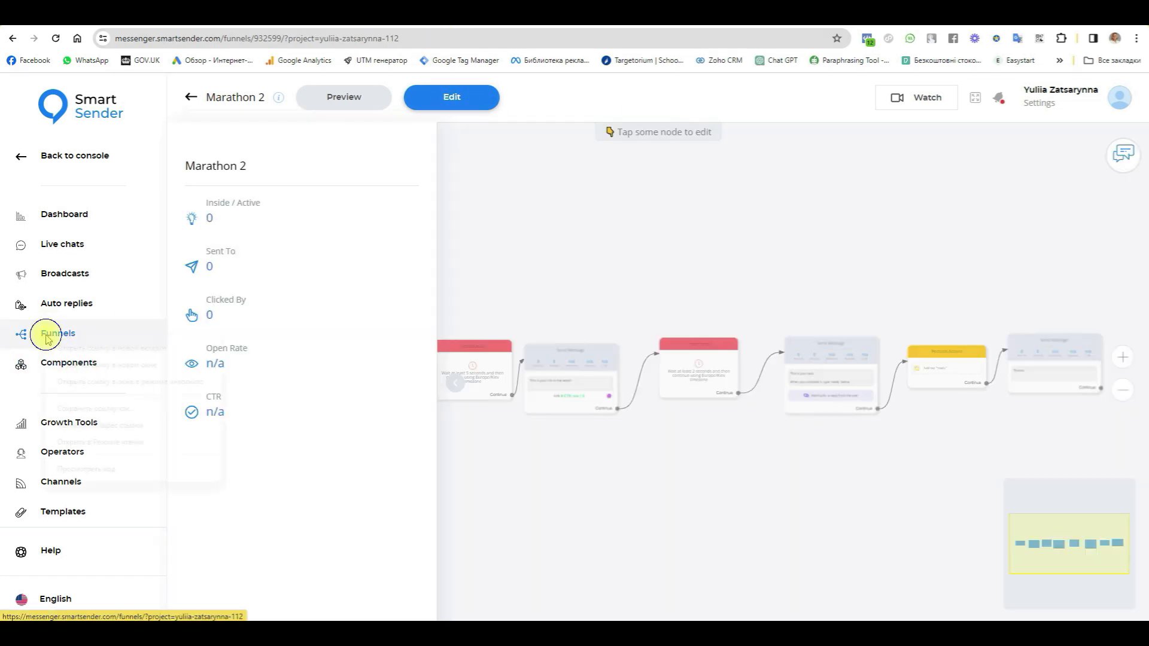
right_click(47, 334)
left_click(120, 353)
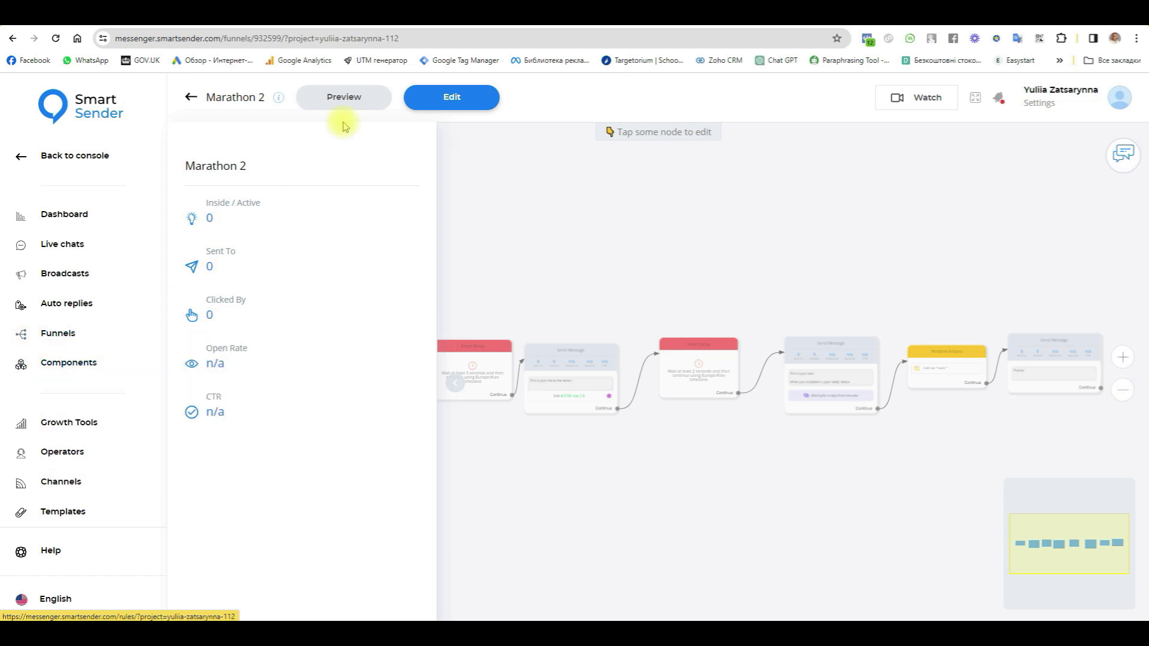
left_click(410, 17)
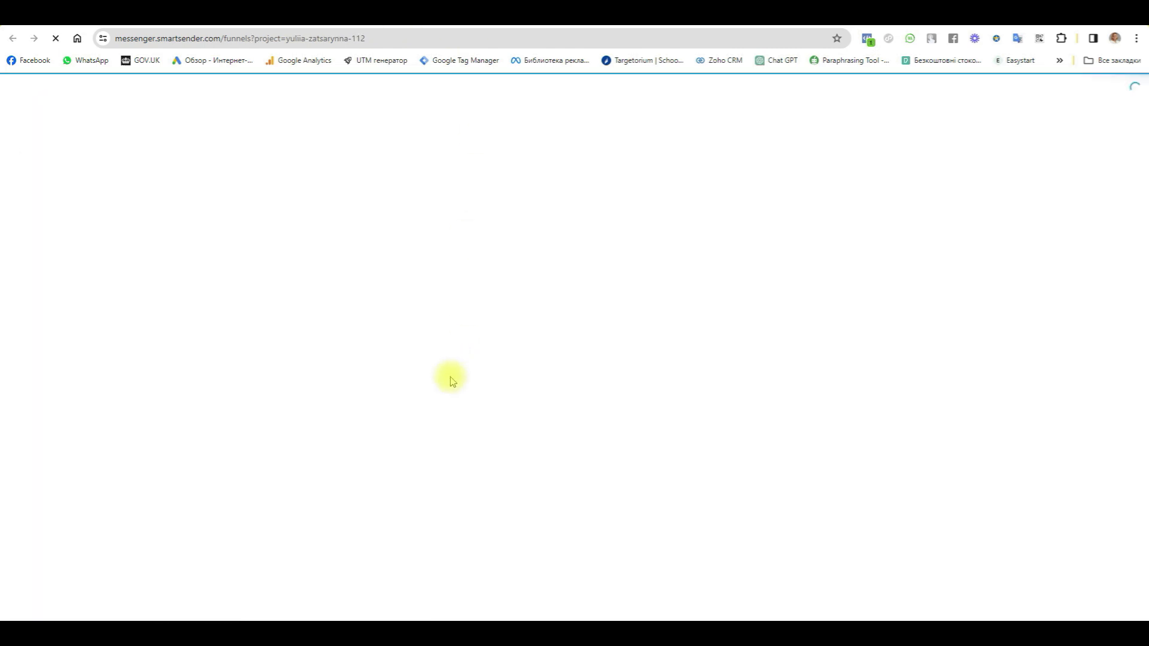
- Create a new funnel named "Ready"
left_click(410, 97)
left_click(510, 337)
type("R")
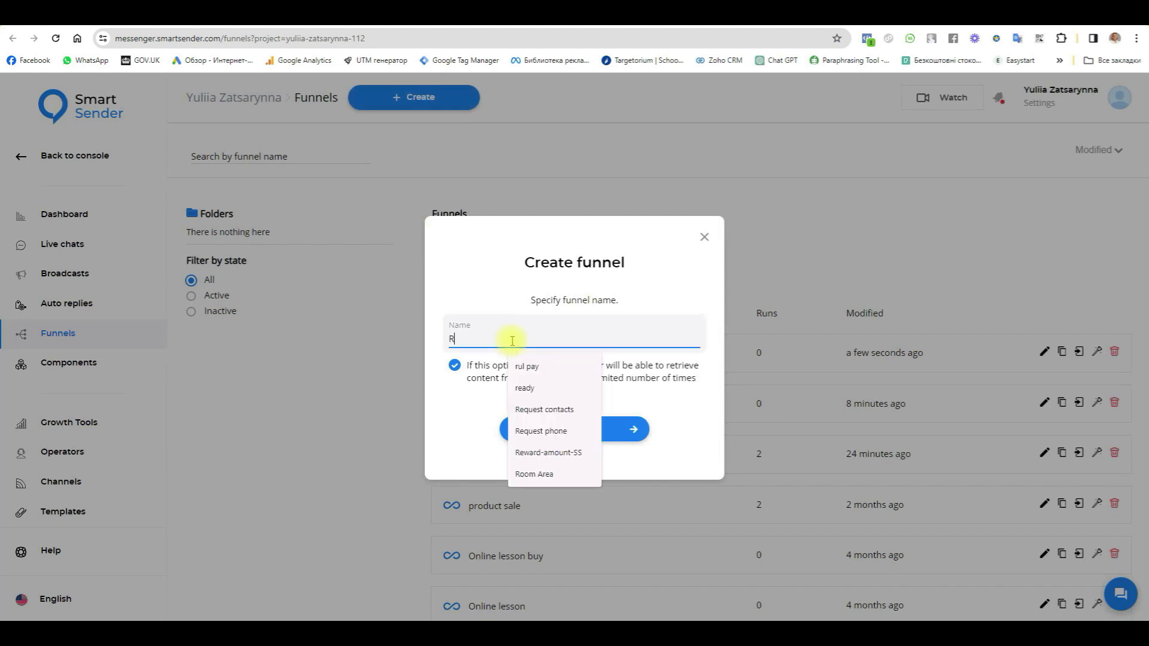
type("ead")
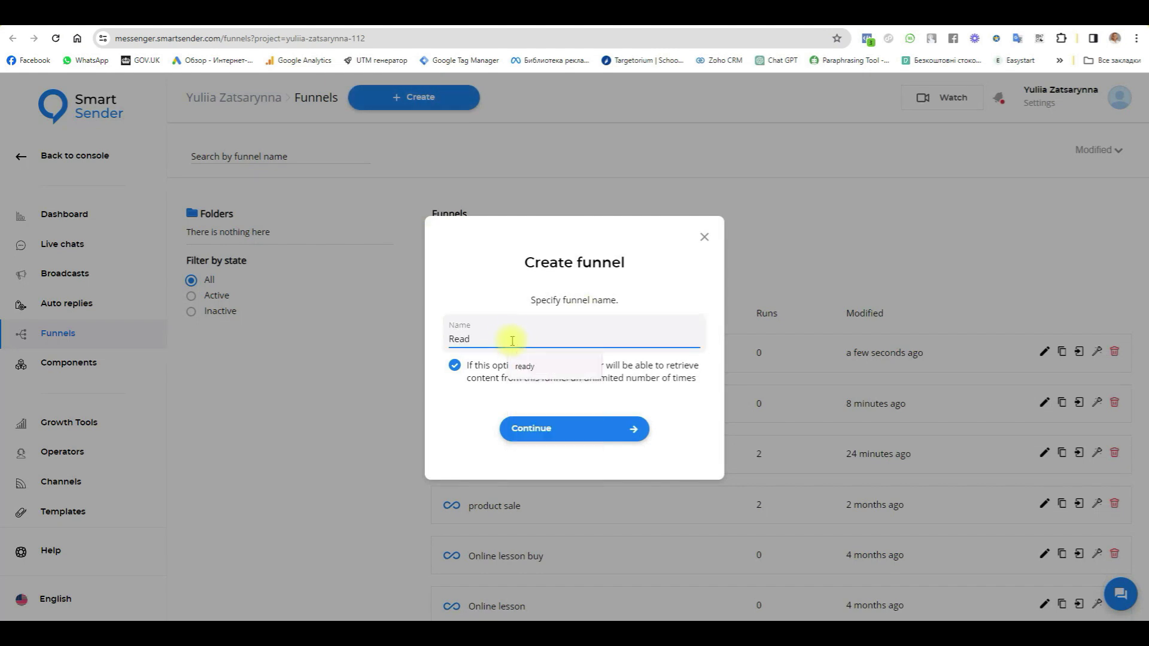
type("y")
left_click(573, 429)
- Add a Send Message block beside the Starting Step and connect The First Step output to it
left_click_drag(573, 431, 320, 423)
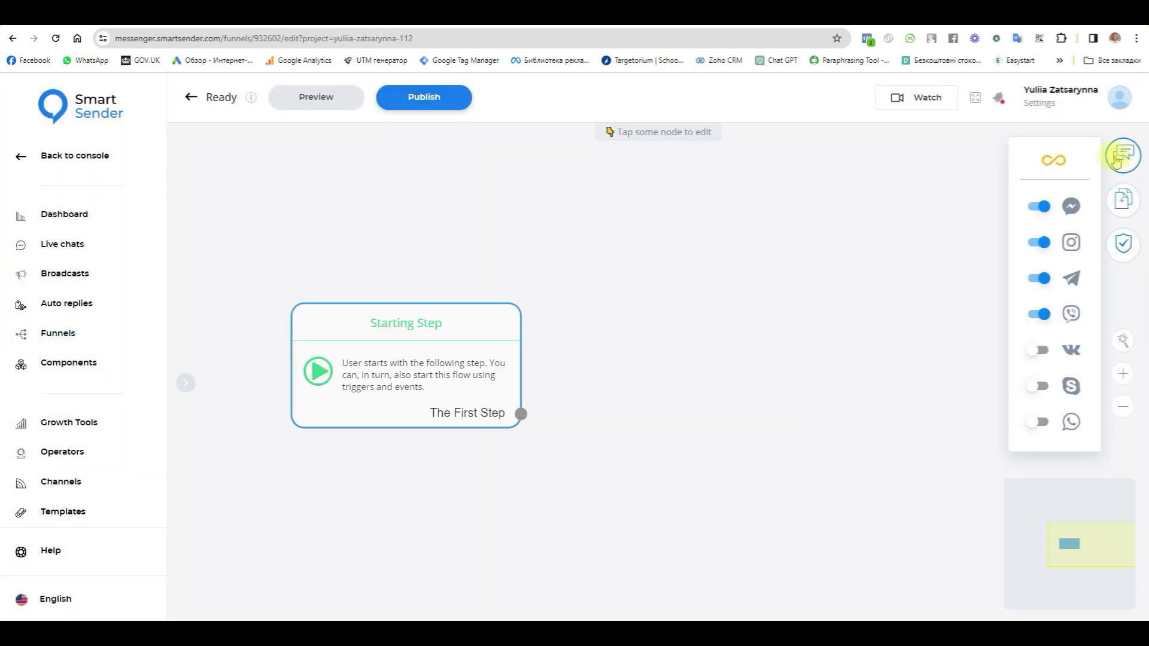
left_click(1117, 159)
left_click(1126, 201)
left_click(922, 233)
left_click_drag(758, 507, 722, 389)
left_click_drag(521, 415, 664, 368)
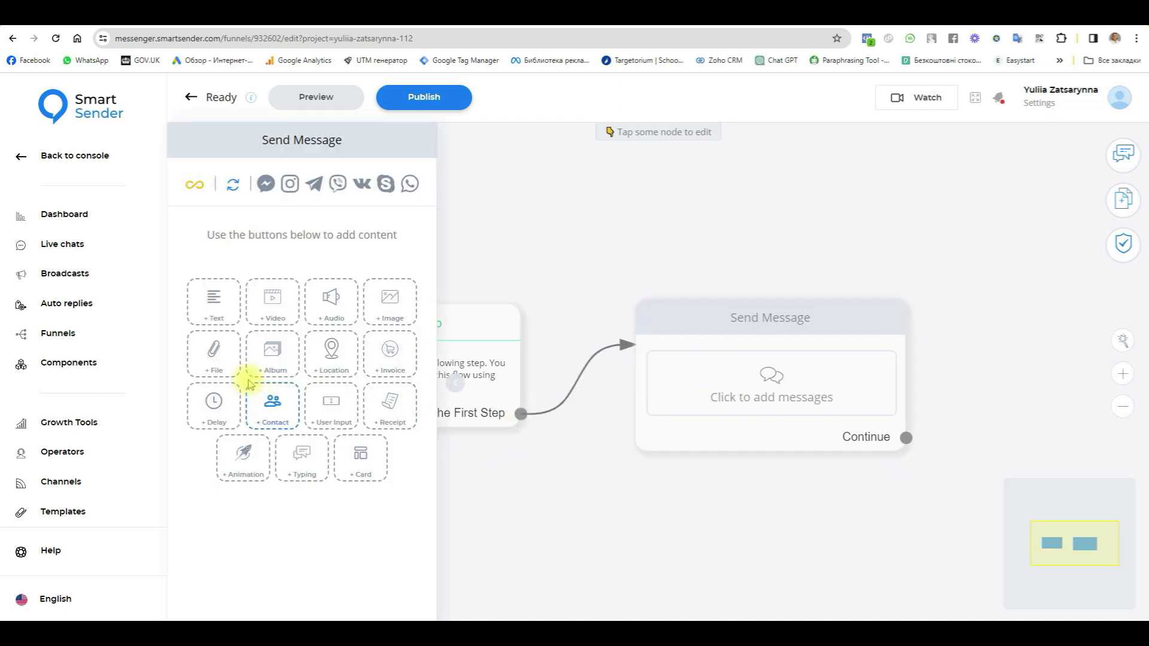
- Enter "Your task is accepted" as the text of the Send Message block and publish the Ready funnel
left_click(228, 315)
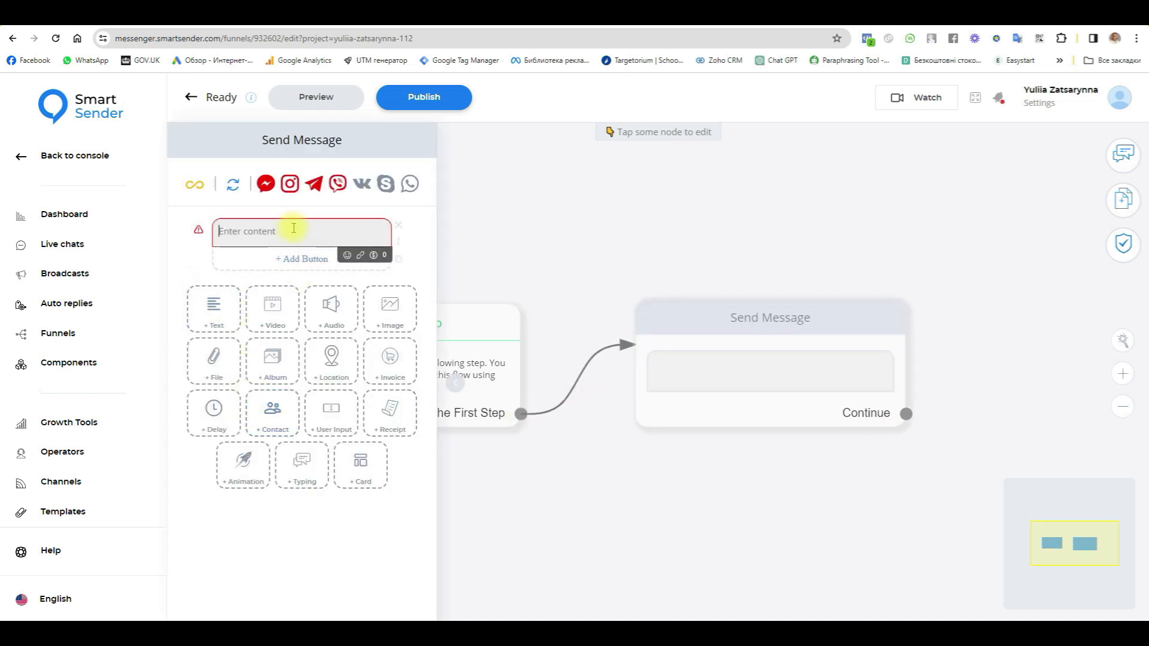
type("Your task is accepted")
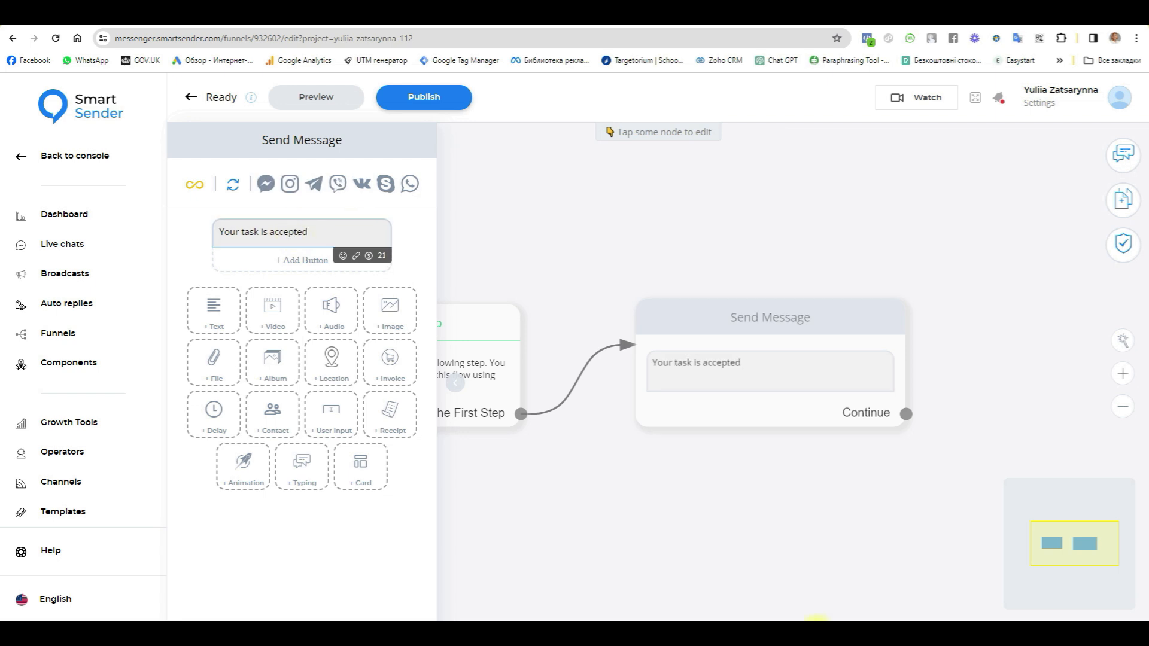
left_click(690, 531)
left_click(433, 108)
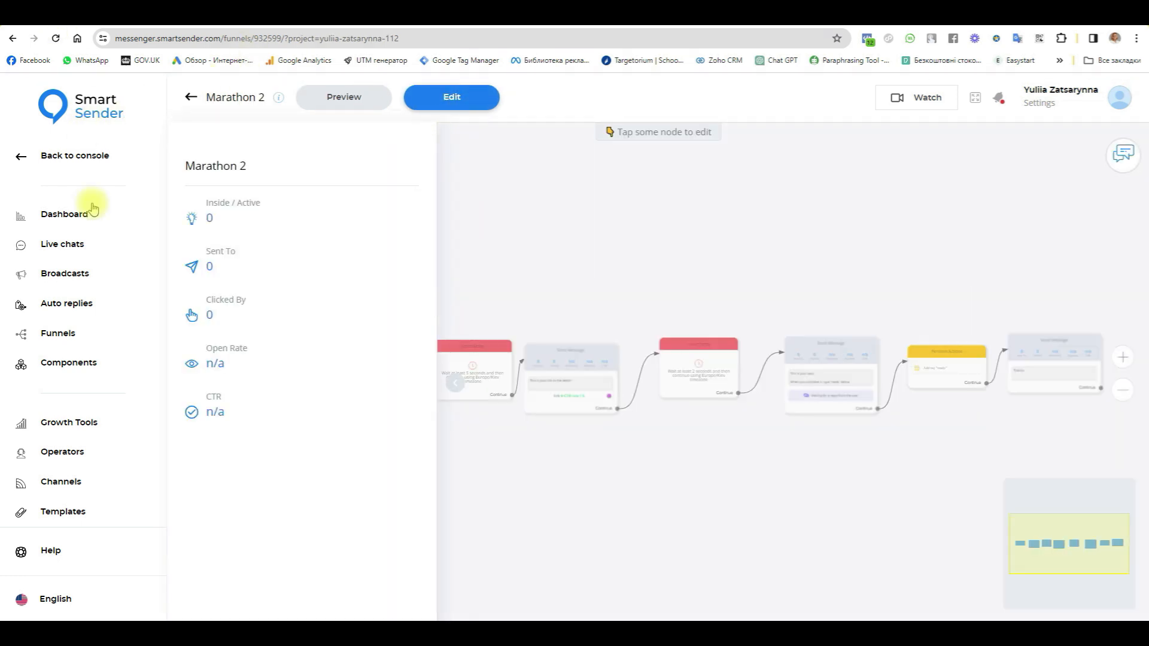
- Open the Marathon 1 funnel in a separate tab and return to the Marathon 2 tab
right_click(58, 333)
left_click(93, 344)
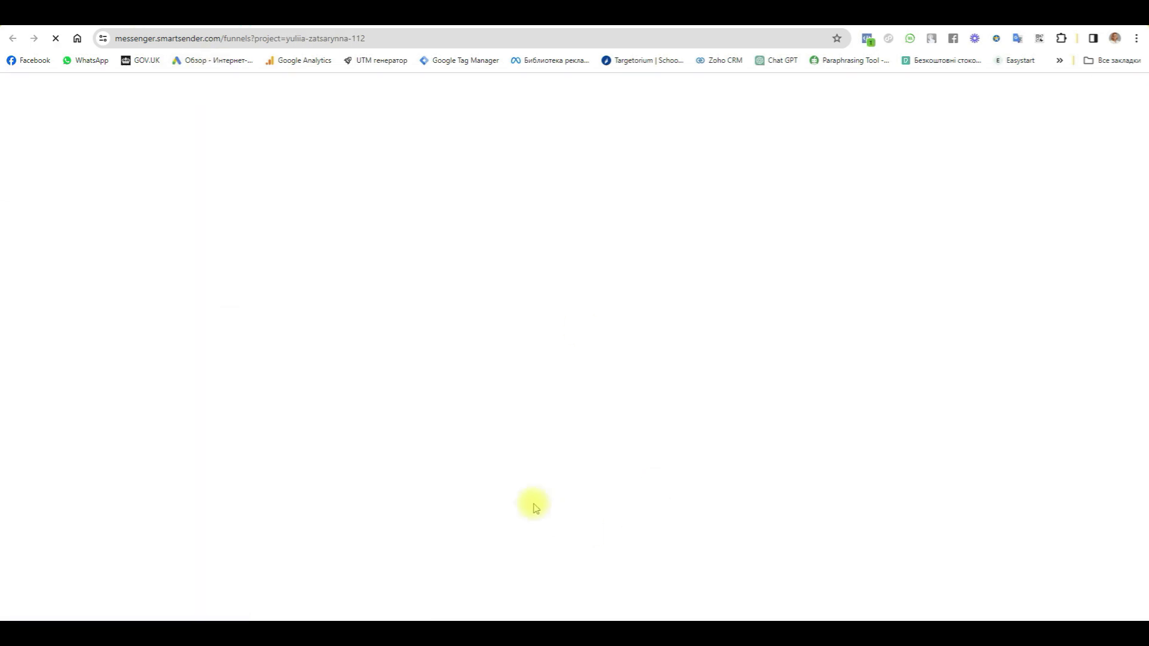
left_click(500, 454)
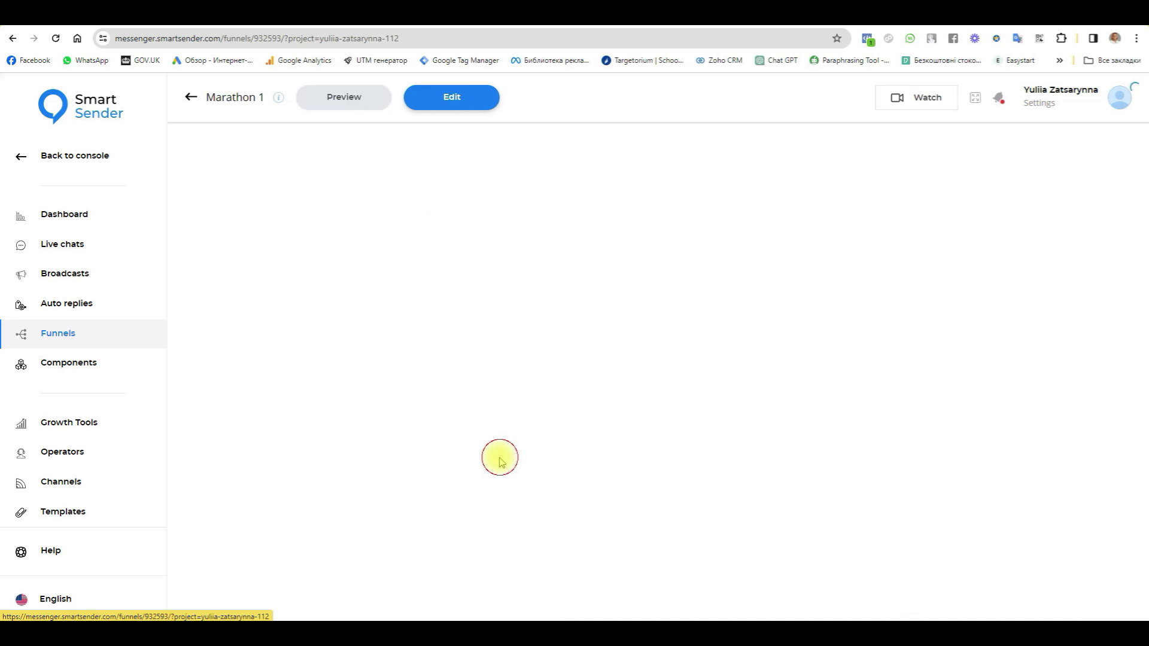
left_click(340, 14)
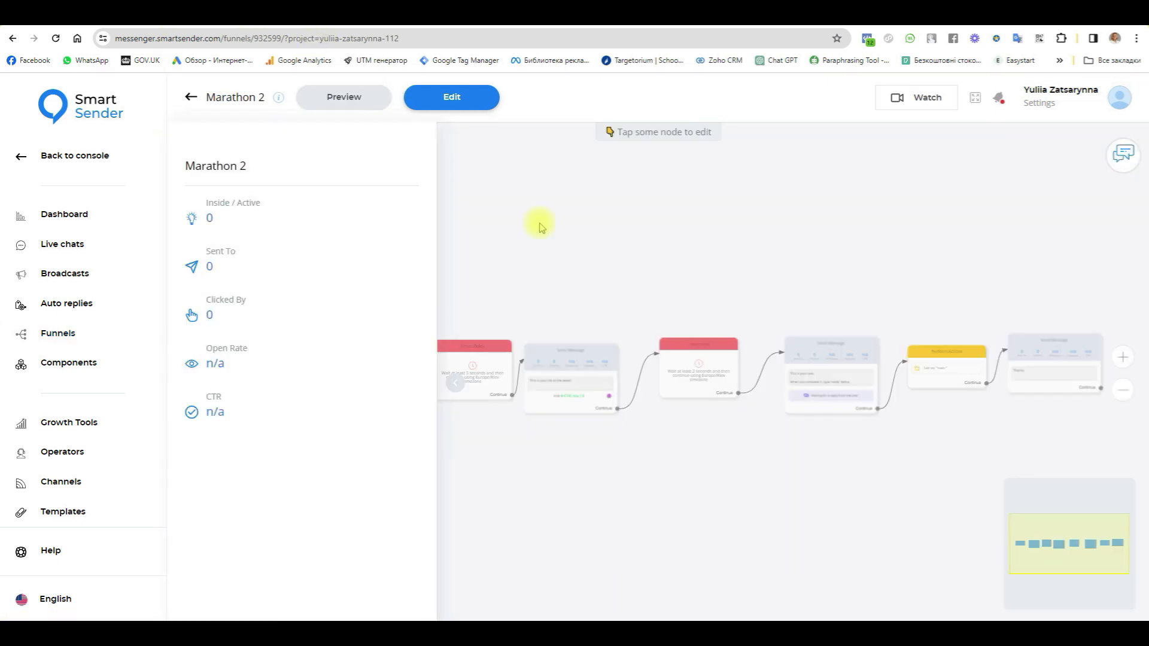
- Edit the Marathon 2 funnel and delete the final Send Message block after Perform Actions
left_click(452, 97)
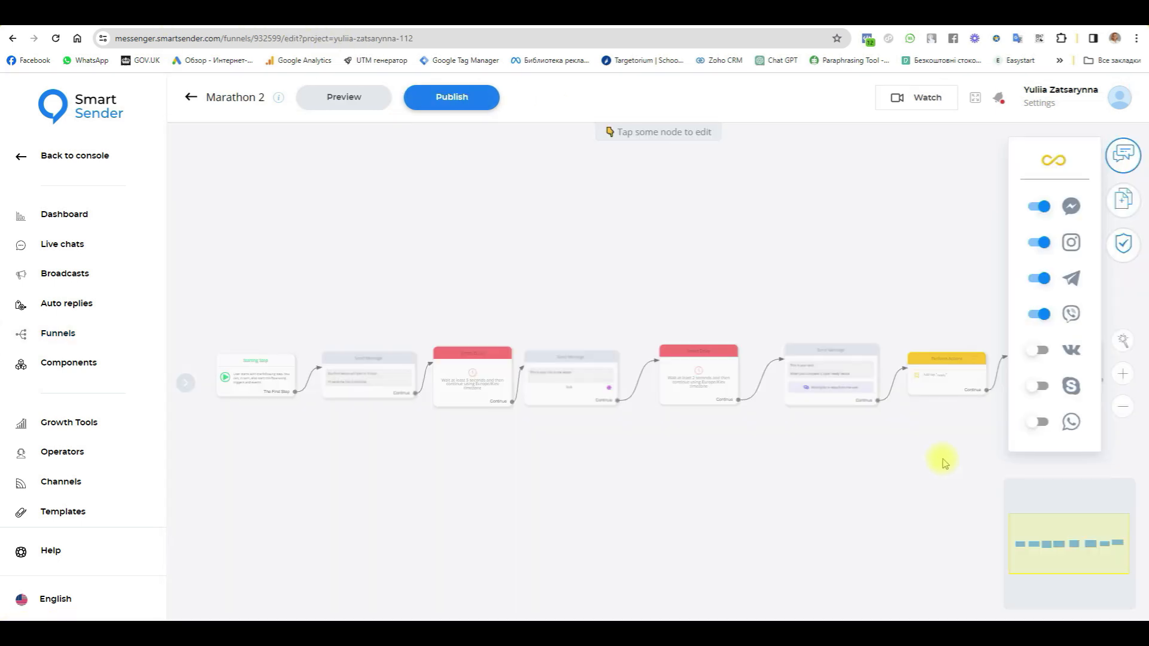
left_click_drag(944, 463, 687, 444)
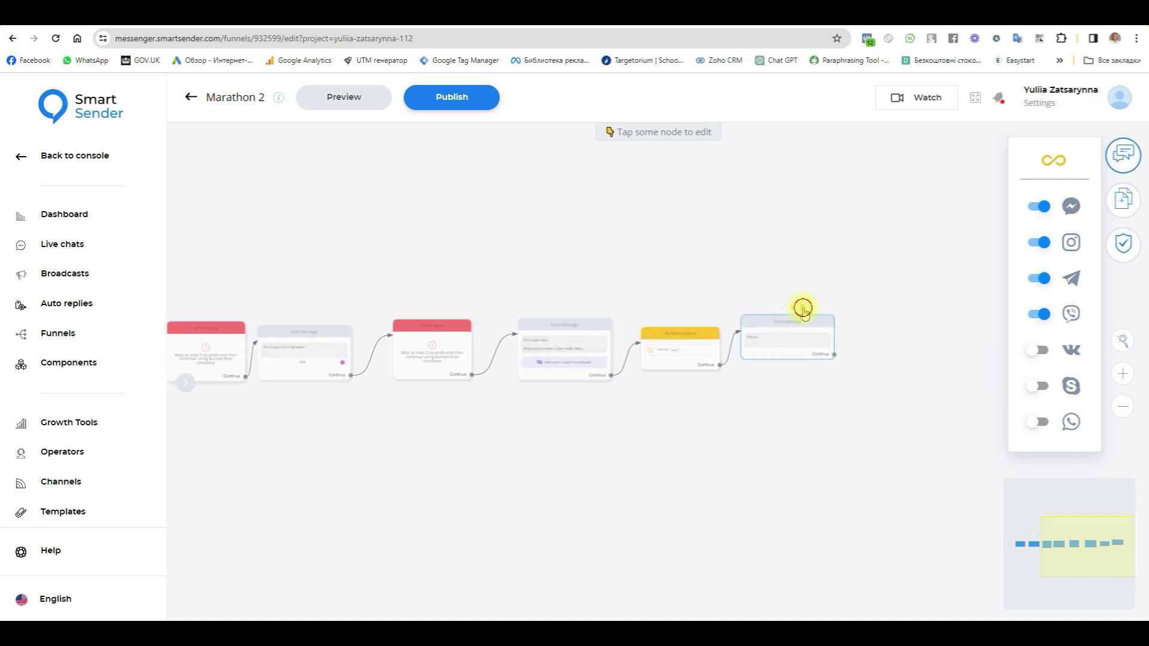
left_click(803, 306)
left_click(655, 389)
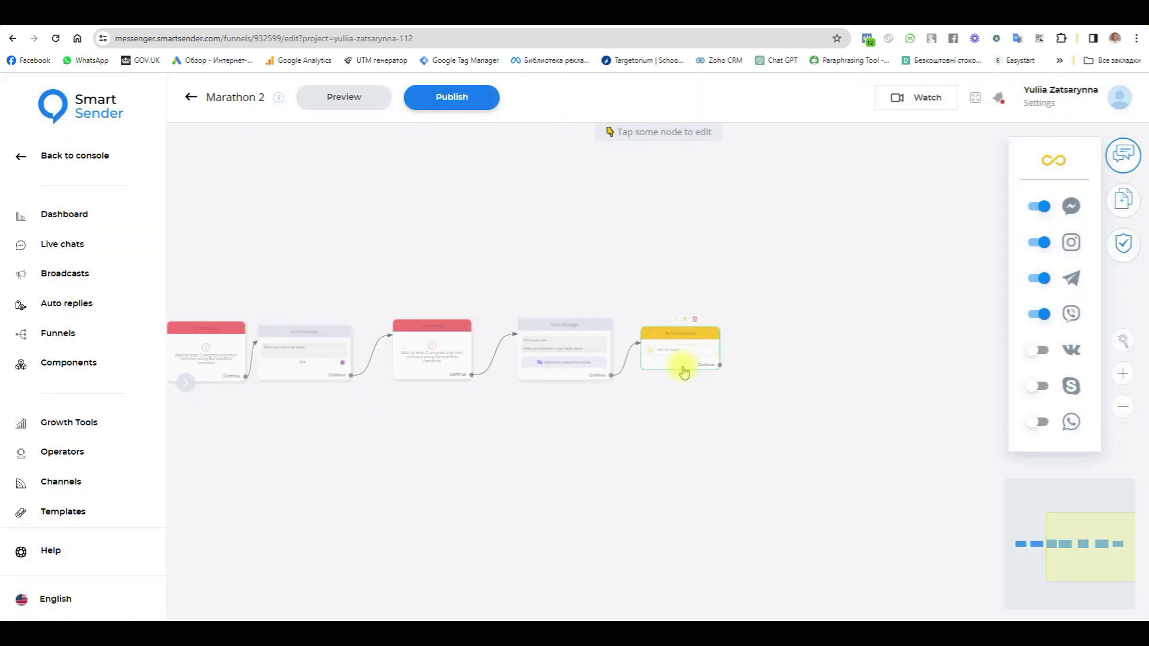
- Check the remaining chain of blocks and publish the Marathon 2 funnel
scroll(680, 374, "up", 2)
scroll(680, 383, "up", 3)
left_click_drag(551, 411, 732, 425)
scroll(513, 502, "down", 4)
left_click_drag(483, 508, 708, 473)
scroll(367, 506, "down", 2)
left_click_drag(367, 509, 589, 473)
left_click(446, 99)
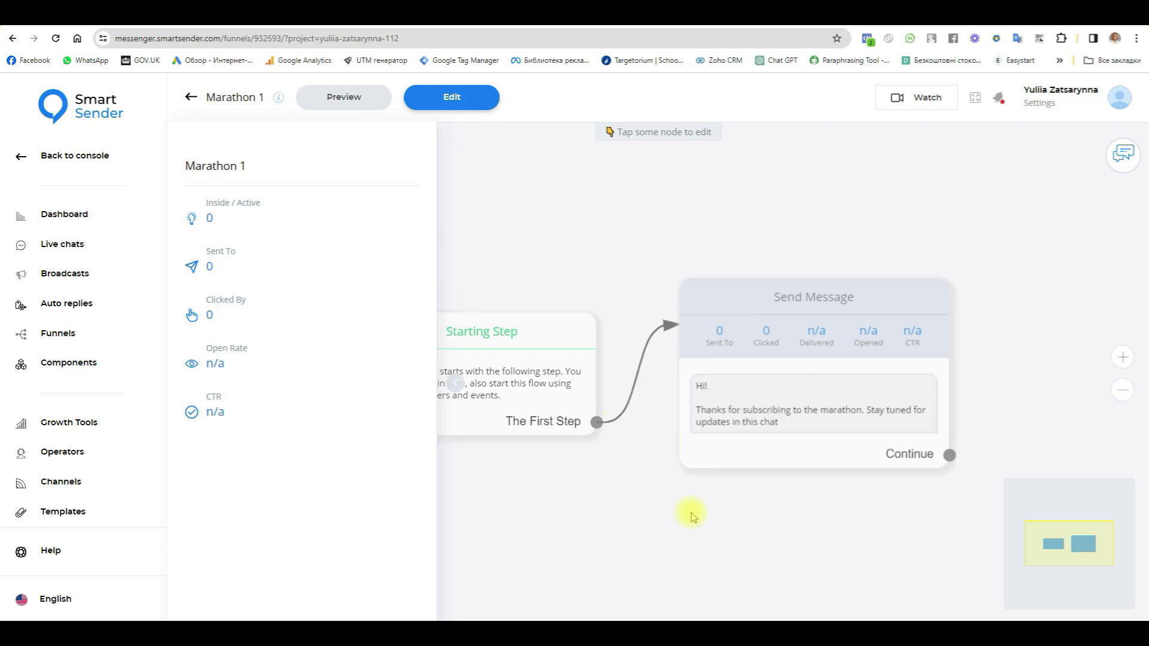
- Review the Marathon 1 greeting and examine the Marathon 2 chain from its first message through the delays to the tag action
left_click(644, 516)
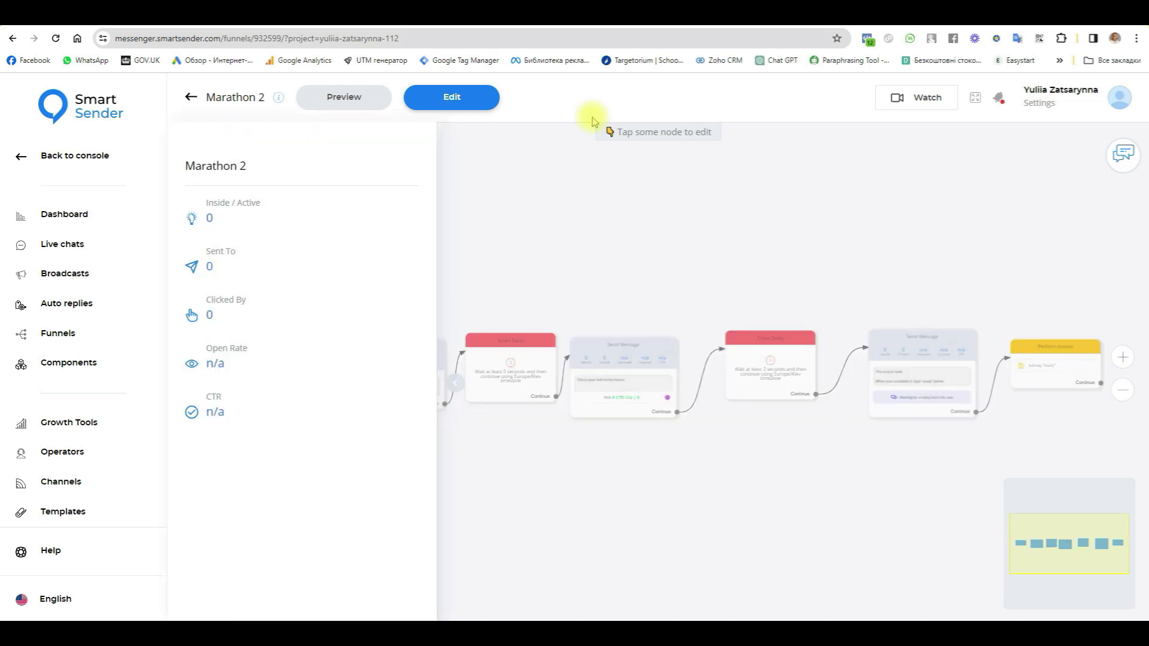
left_click(685, 198)
scroll(397, 390, "up", 3)
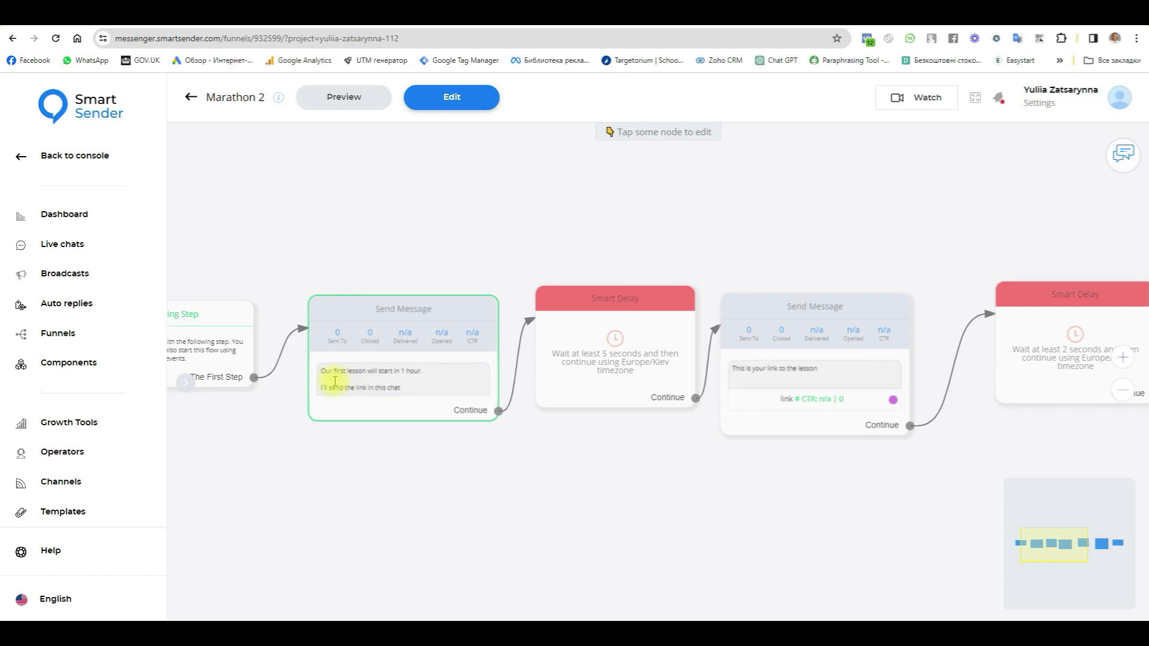
scroll(327, 383, "up", 2)
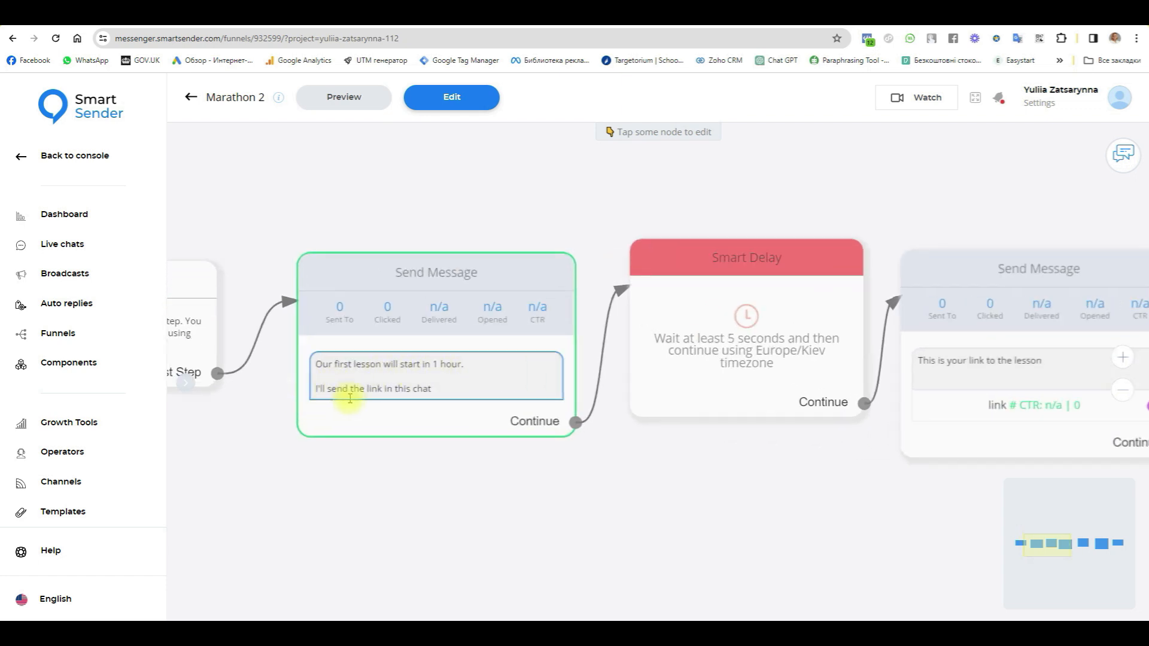
left_click_drag(846, 527, 637, 524)
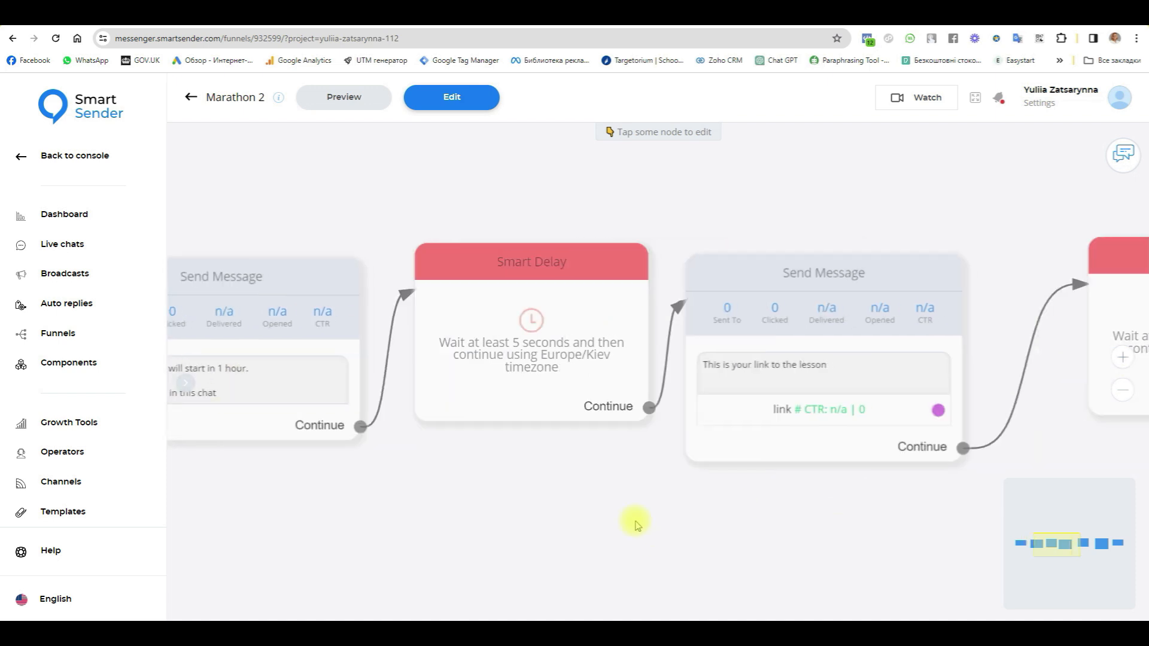
left_click_drag(896, 548, 590, 521)
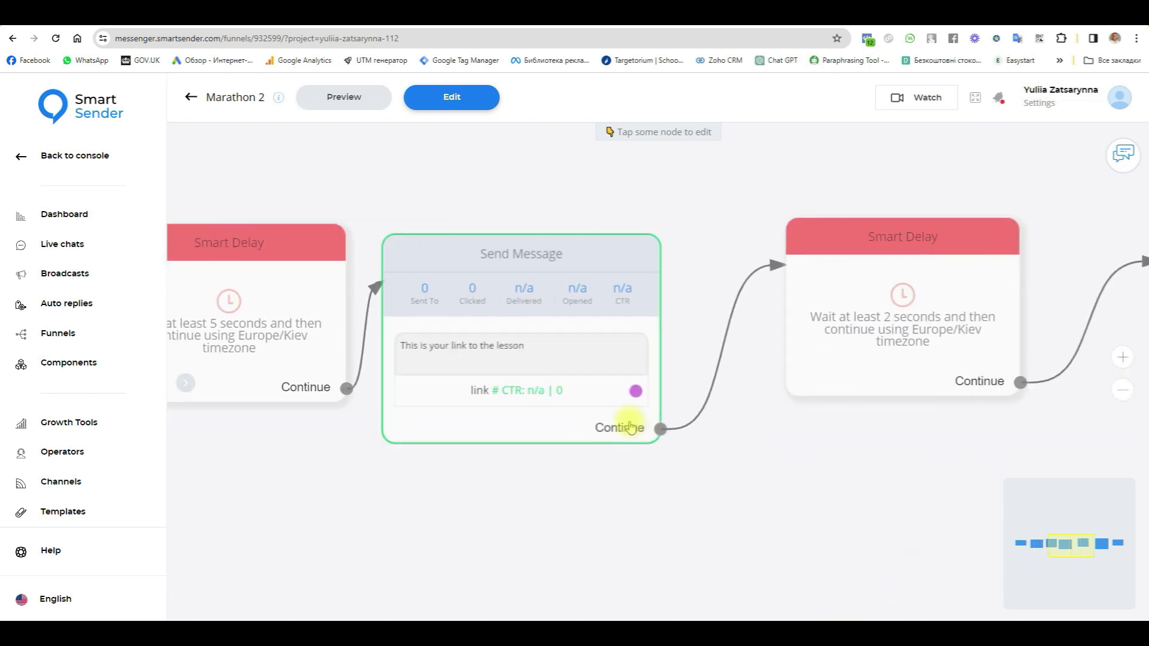
left_click_drag(759, 533, 505, 526)
left_click_drag(677, 455, 510, 441)
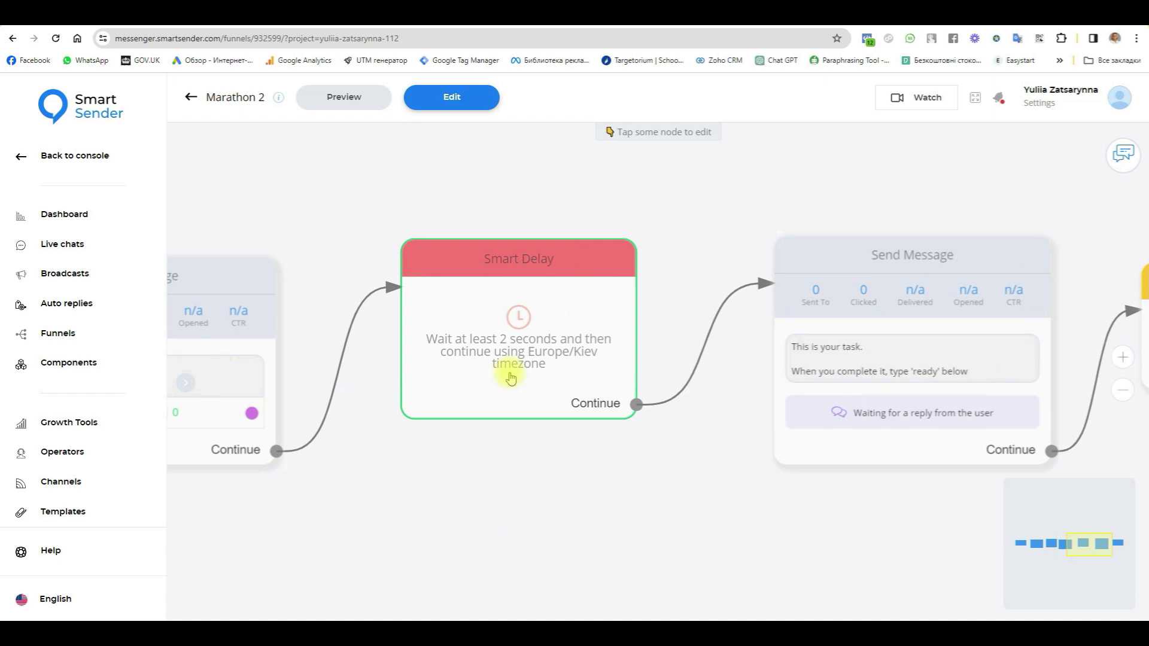
left_click_drag(741, 539, 457, 565)
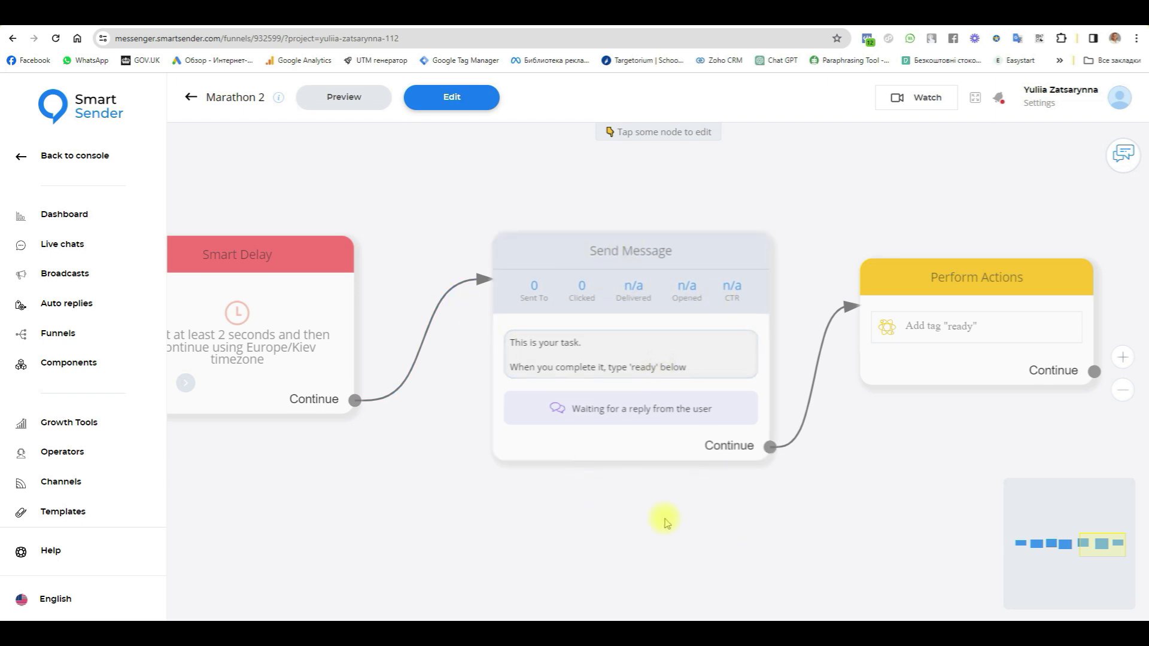
left_click_drag(872, 547, 760, 531)
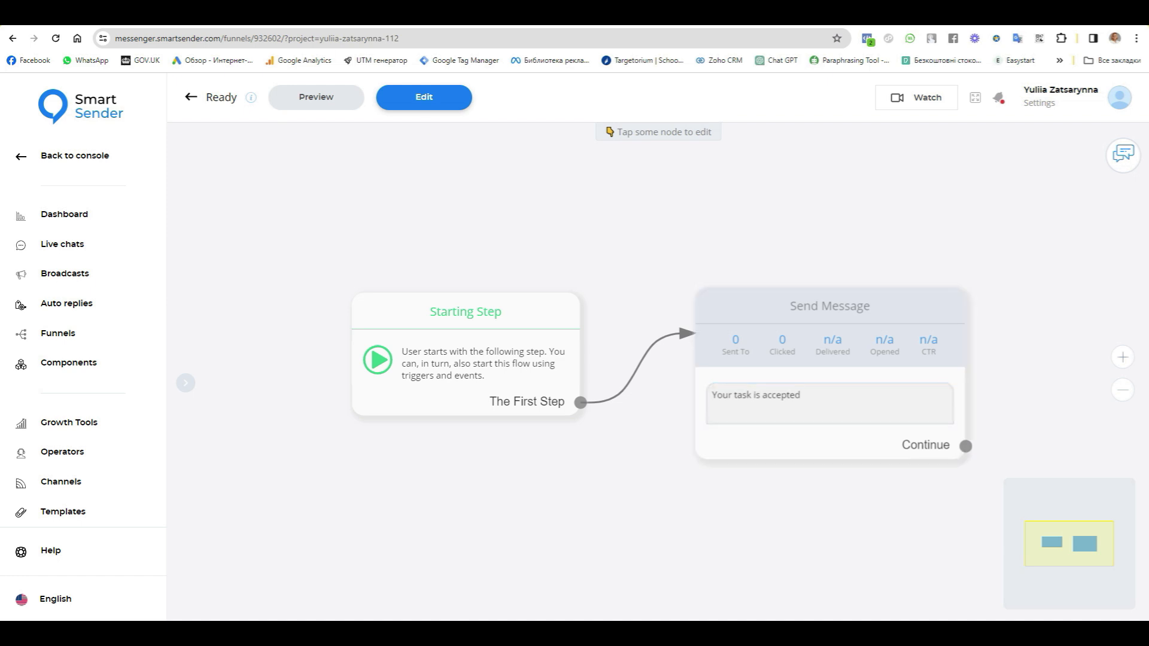
- Open the project console in a new tab and go to its Rules section
right_click(53, 157)
left_click(63, 165)
left_click(63, 157)
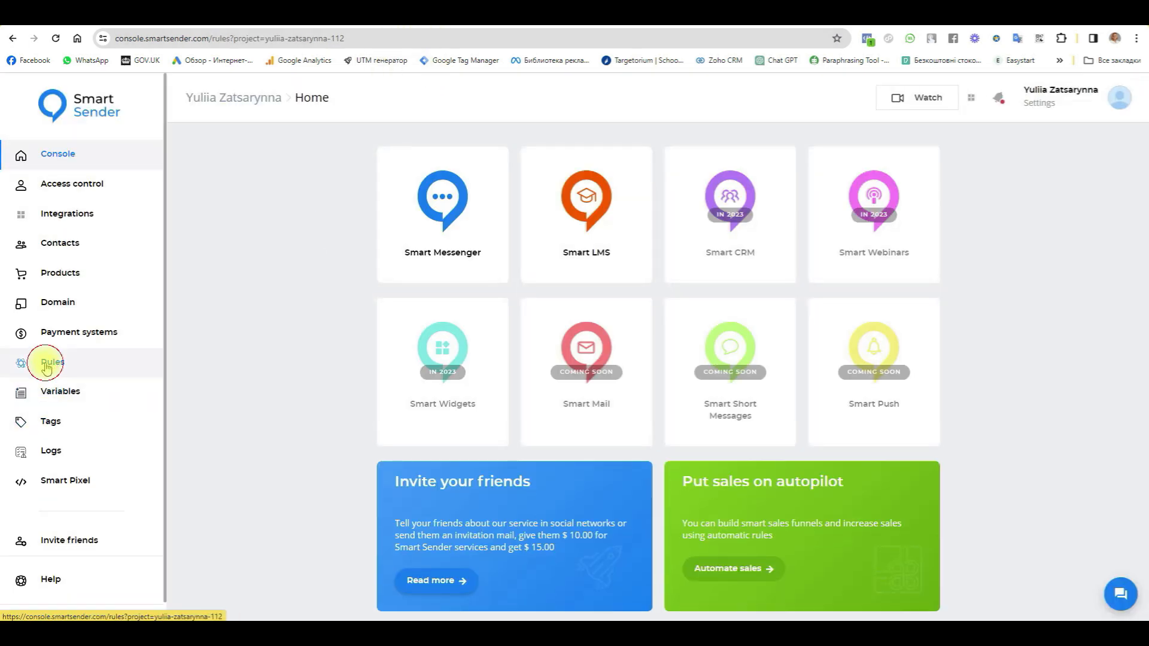
left_click(45, 362)
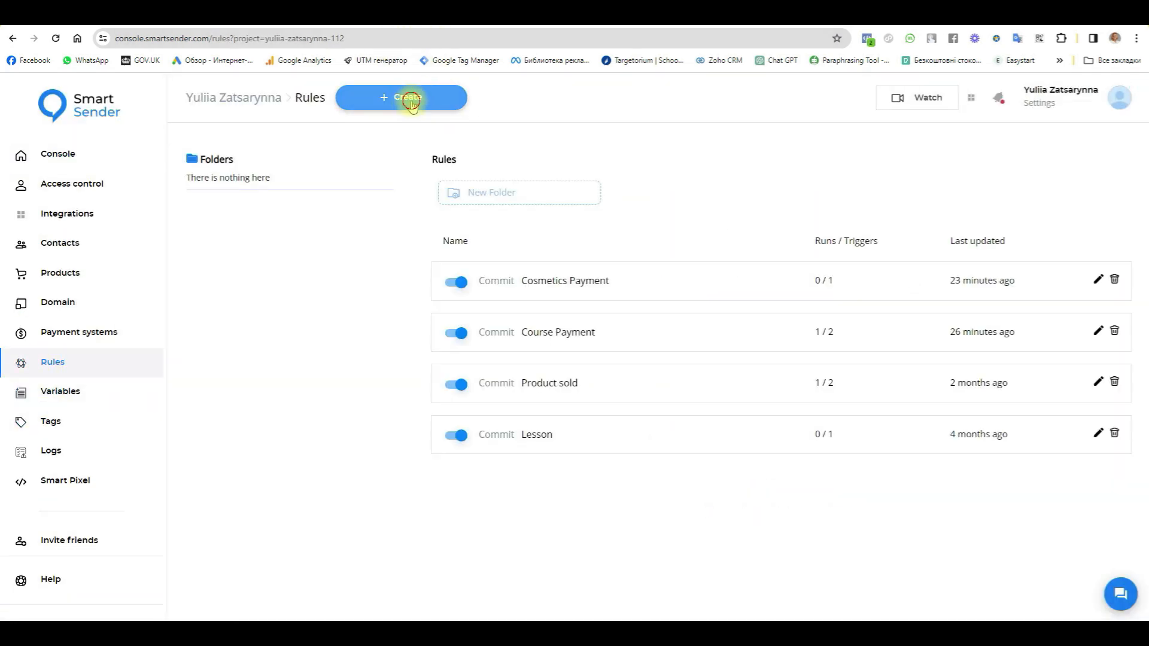
- Create a rule named "rul 1", enable it and open it for editing
left_click(413, 105)
left_click(496, 368)
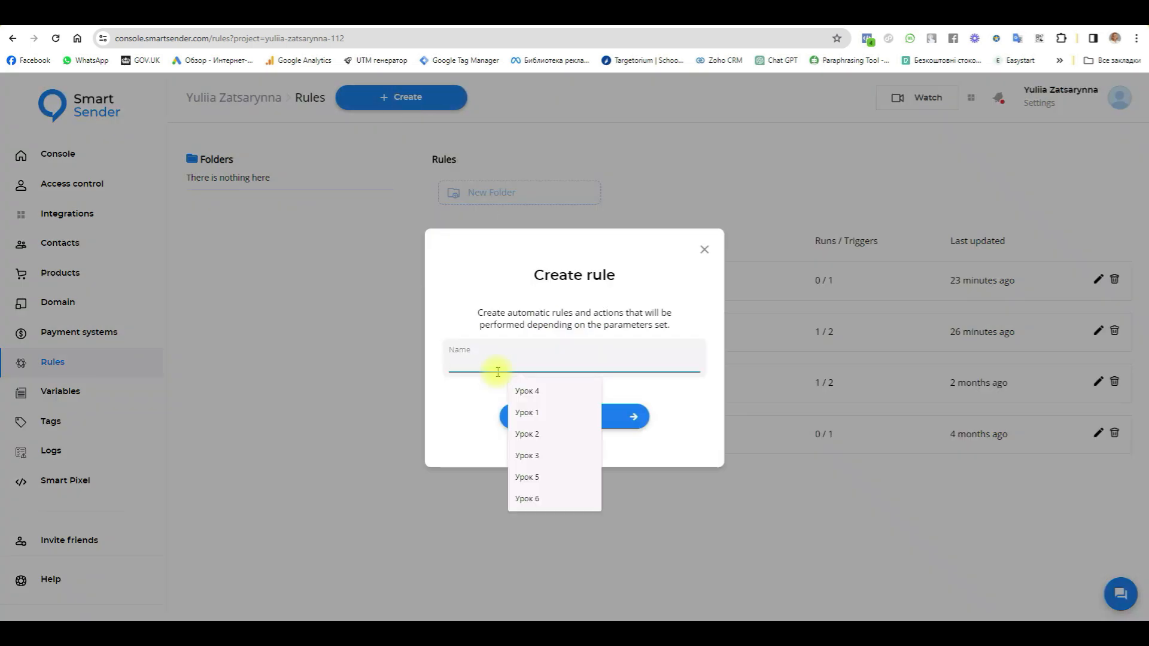
type("r")
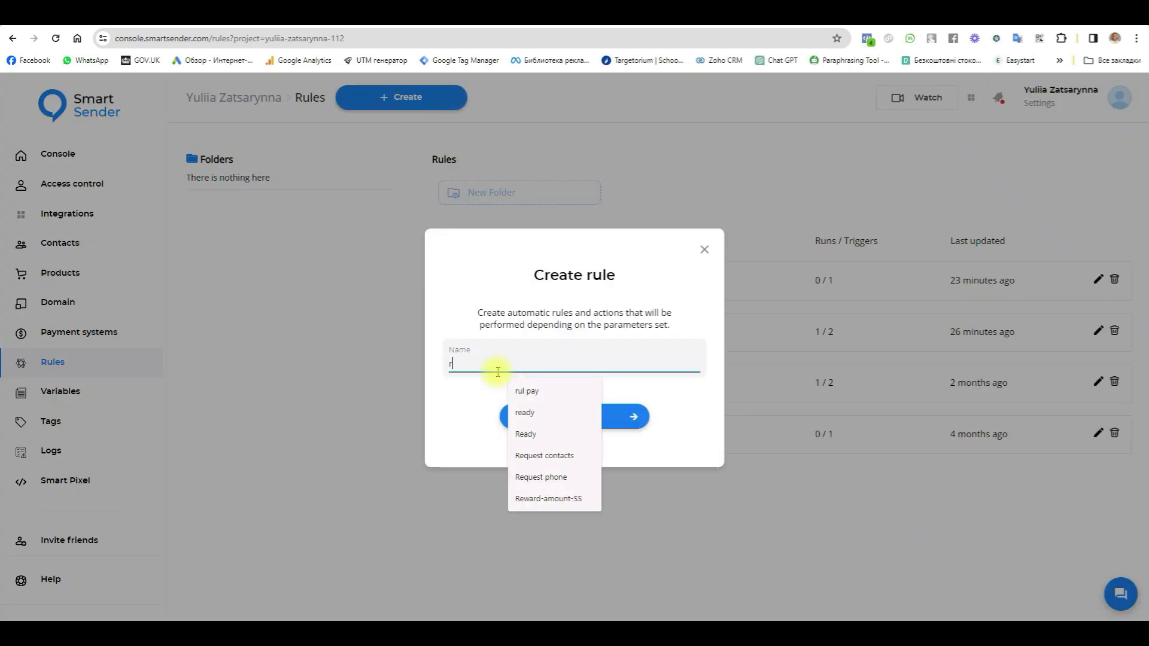
type("ul 1")
left_click(530, 416)
left_click(461, 284)
left_click(529, 281)
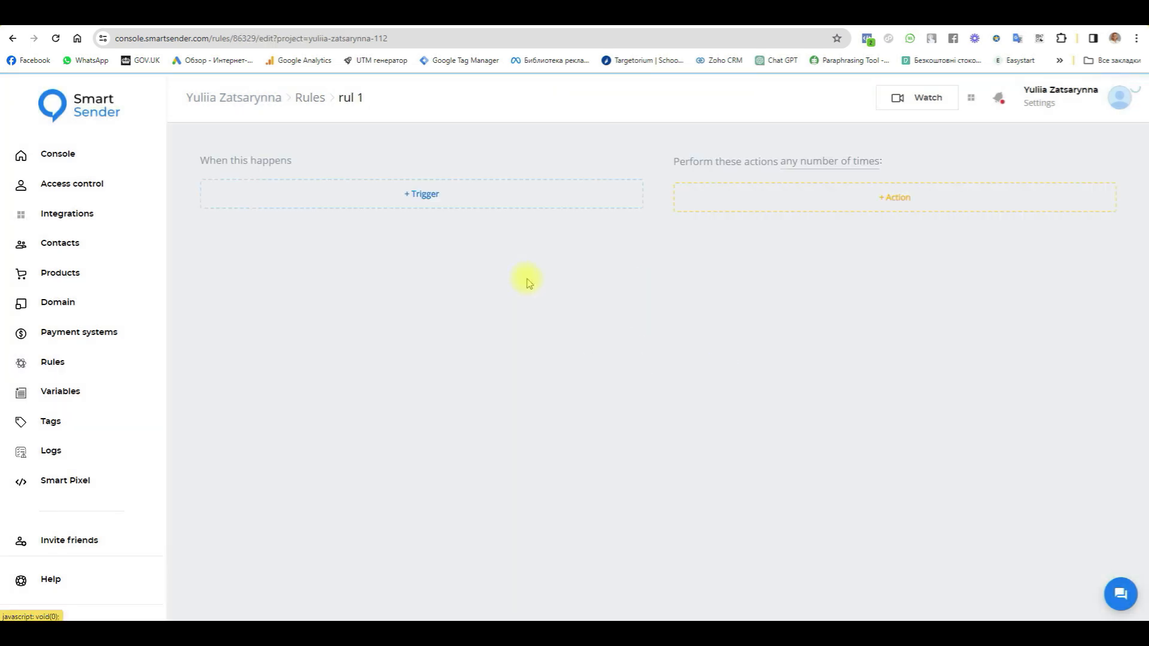
- Add a Funnel subscription trigger for the Marathon 1 funnel to the rule
left_click(431, 197)
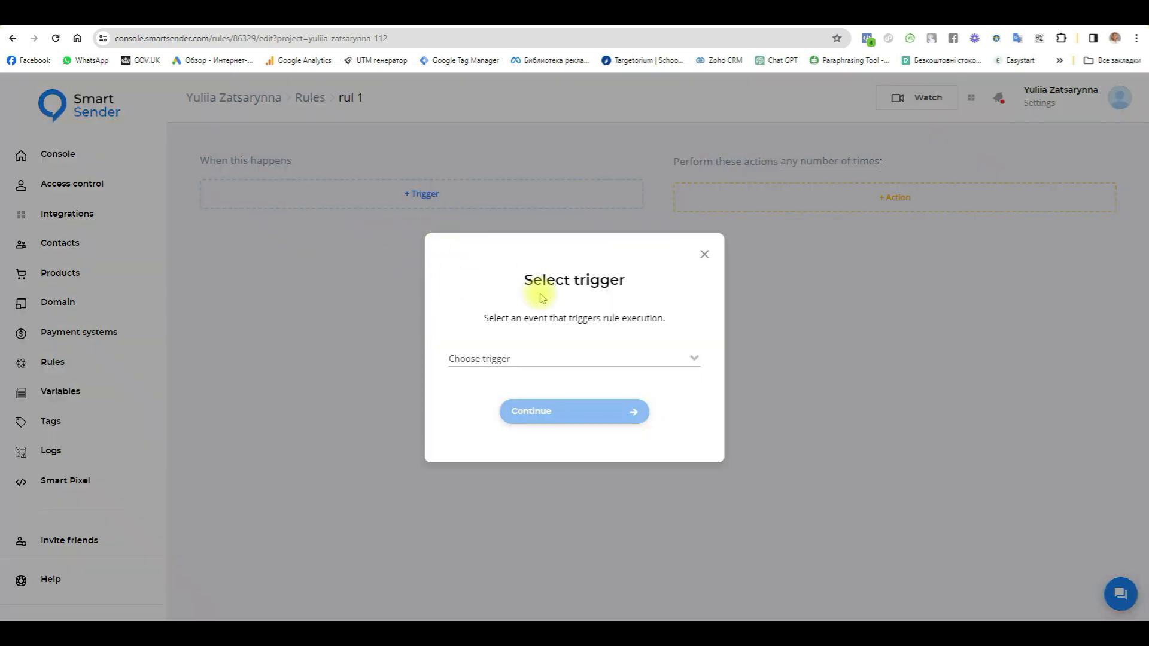
left_click(508, 358)
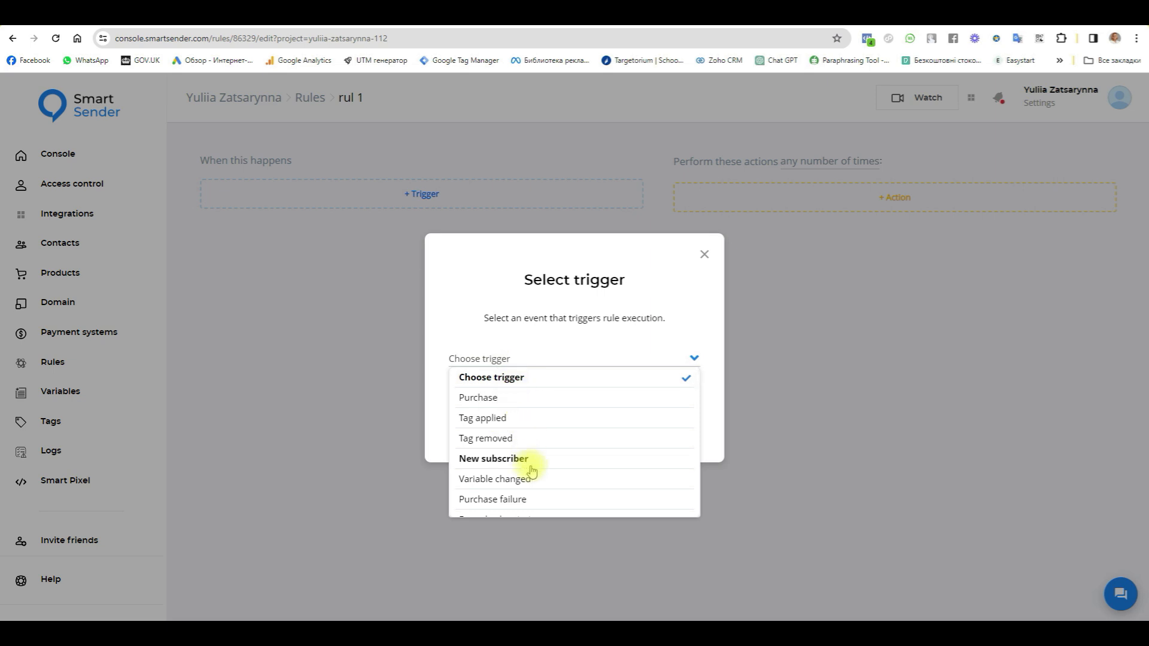
scroll(532, 471, "down", 1)
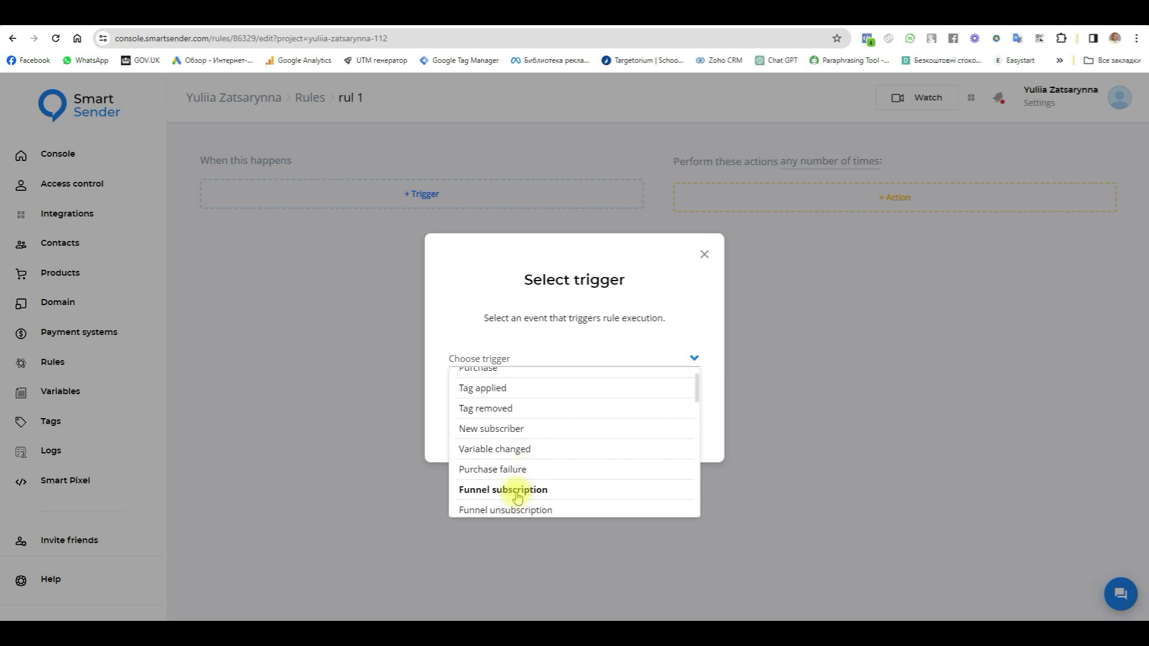
left_click(538, 491)
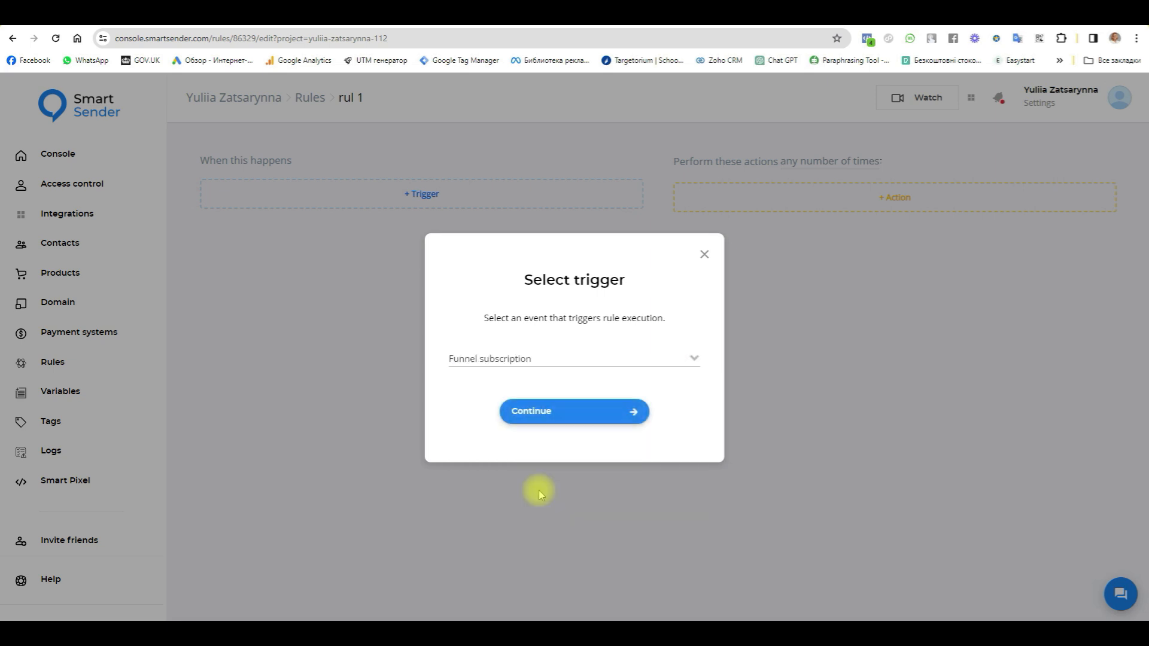
left_click(570, 411)
left_click(1004, 209)
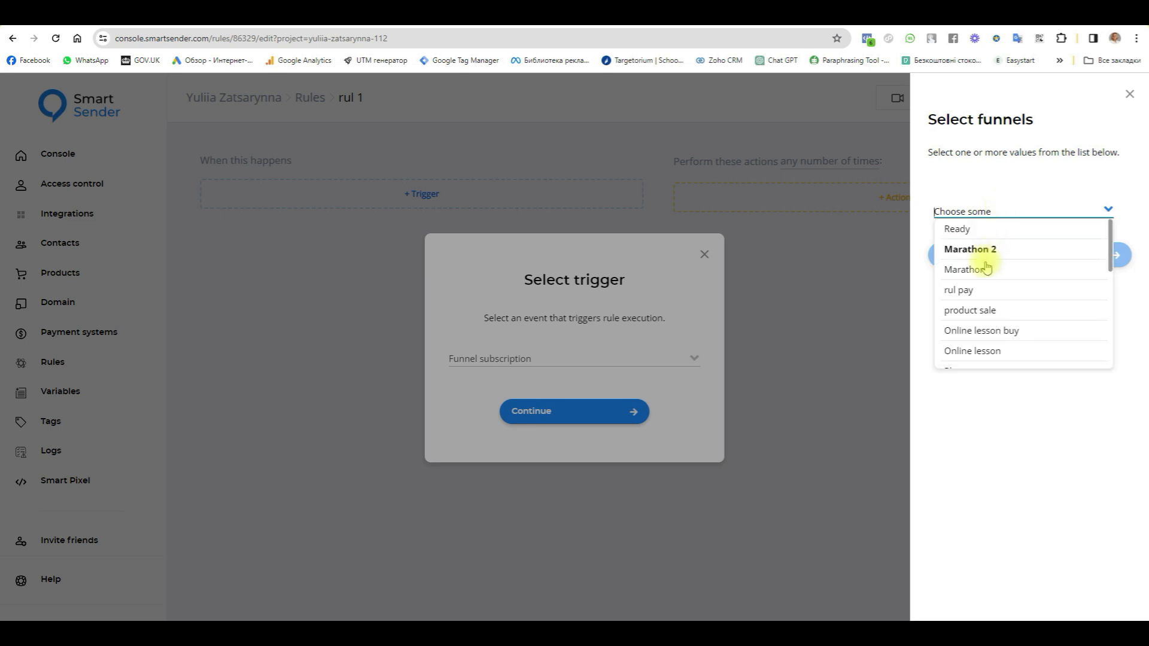
left_click(984, 270)
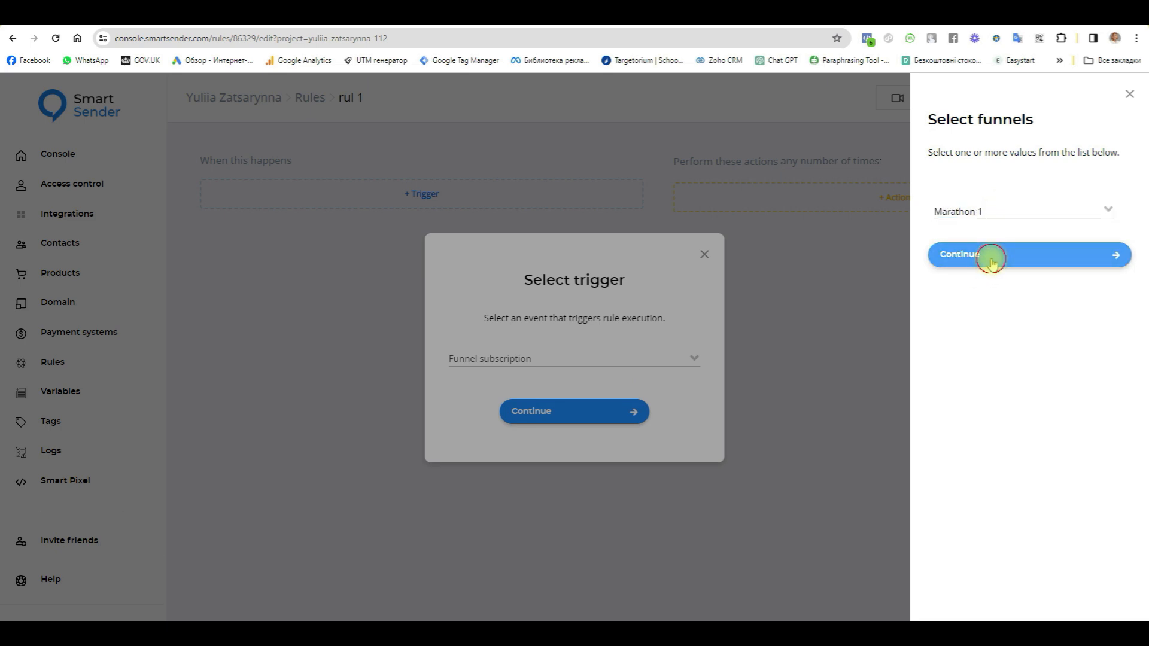
left_click(981, 257)
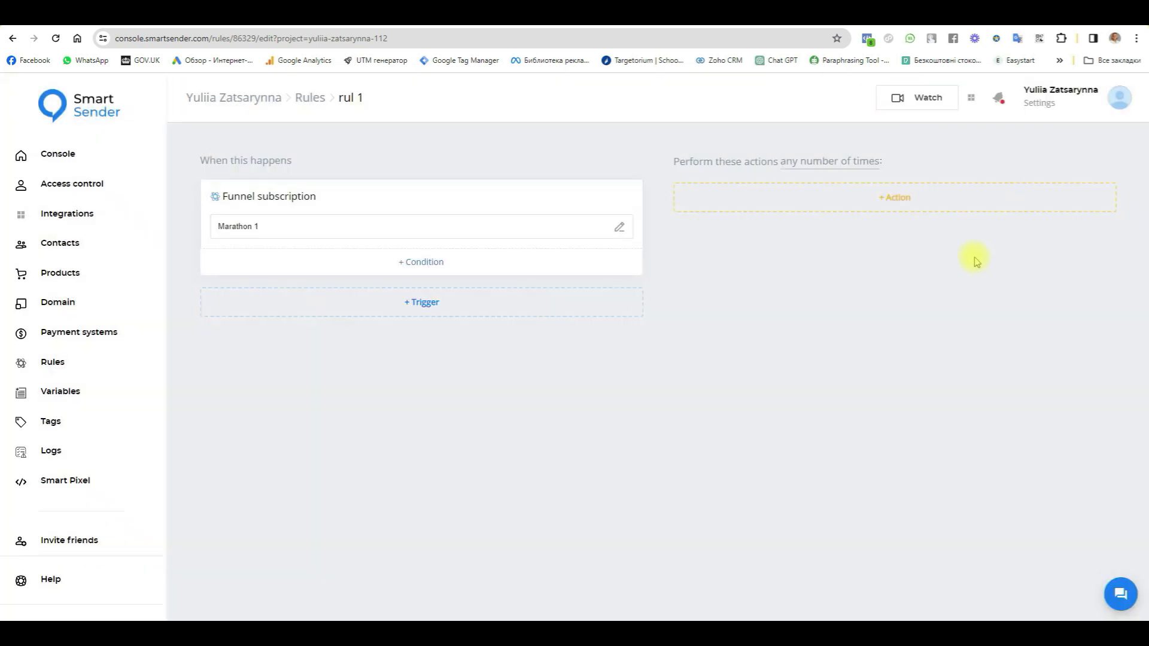
- Add a Subscribe to funnel action that targets the Marathon 2 funnel
left_click(901, 202)
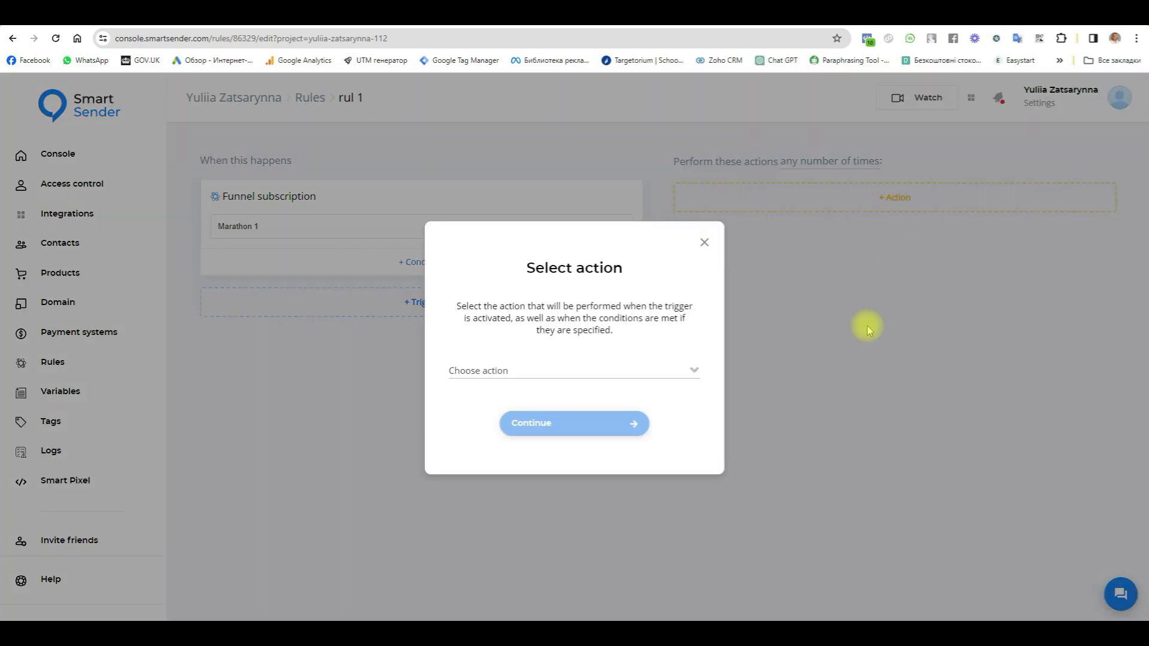
left_click(478, 370)
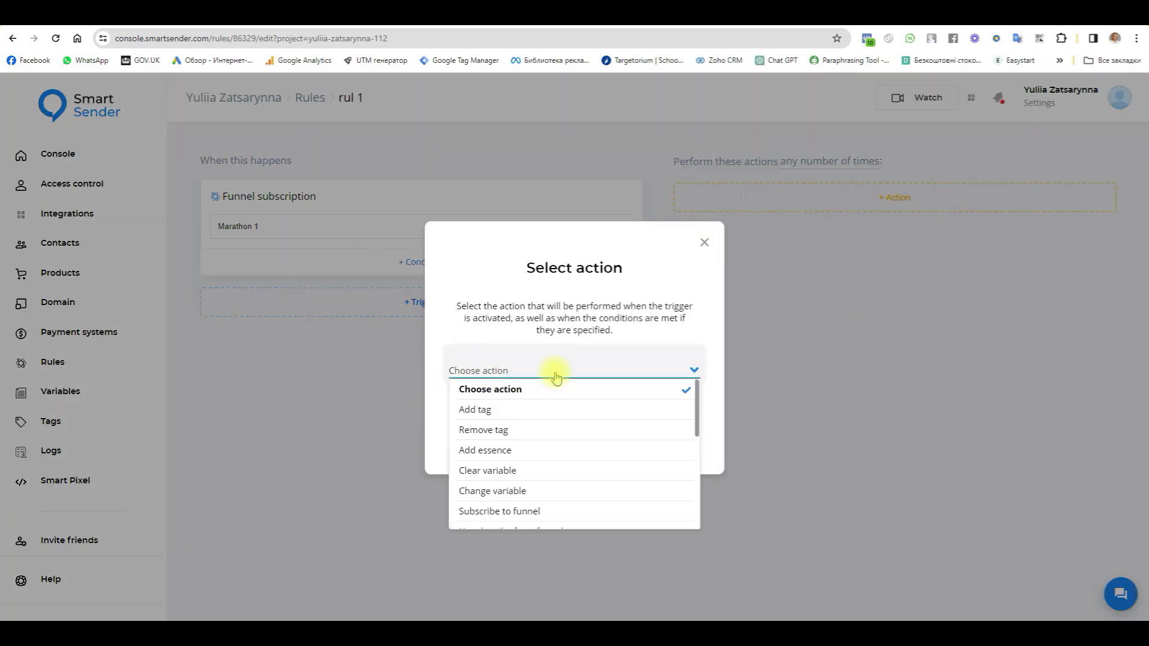
left_click(538, 513)
left_click(576, 429)
left_click(977, 211)
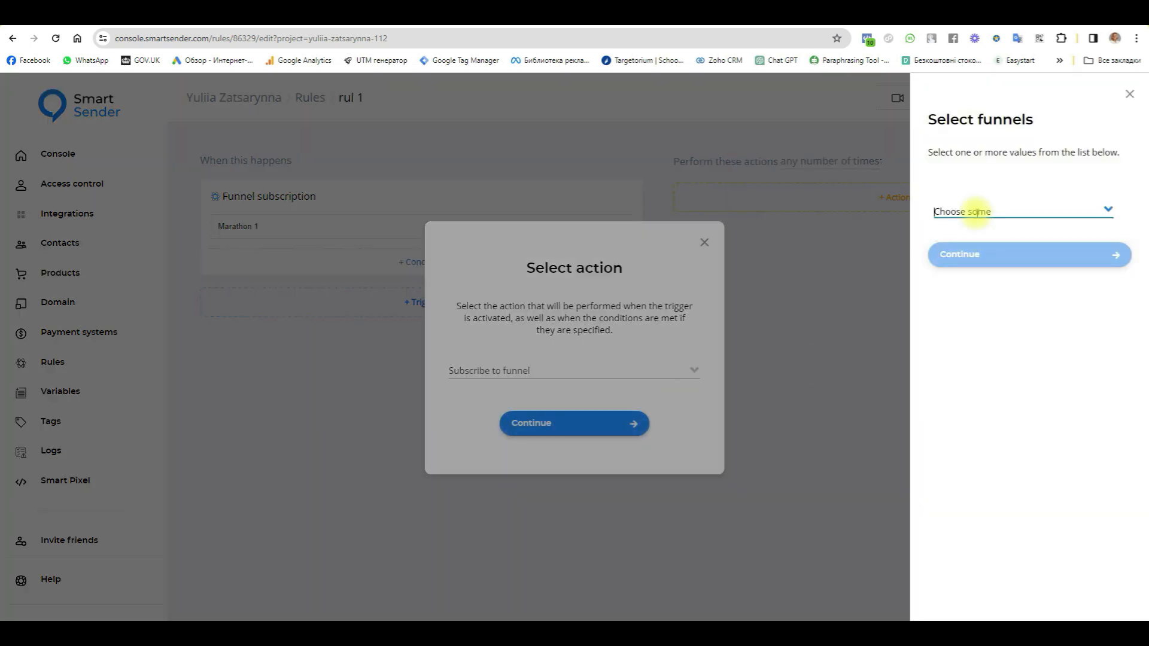
left_click(981, 249)
left_click(983, 261)
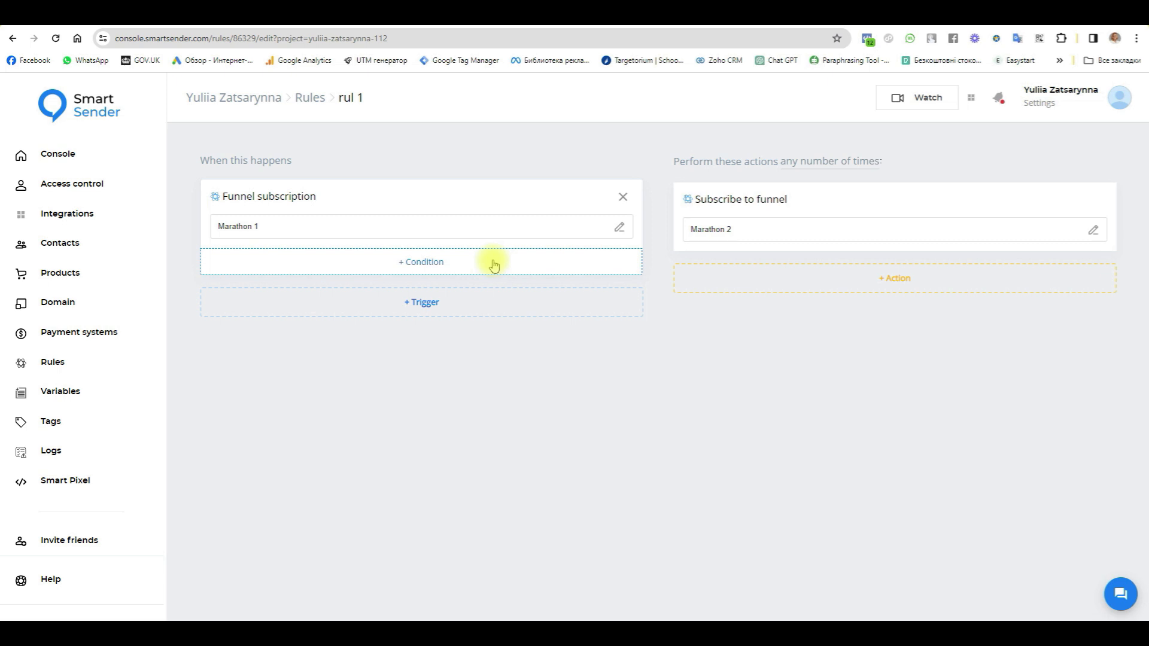
- Return to the rules list, create and enable a rule named "ready", and open it for editing
left_click(309, 100)
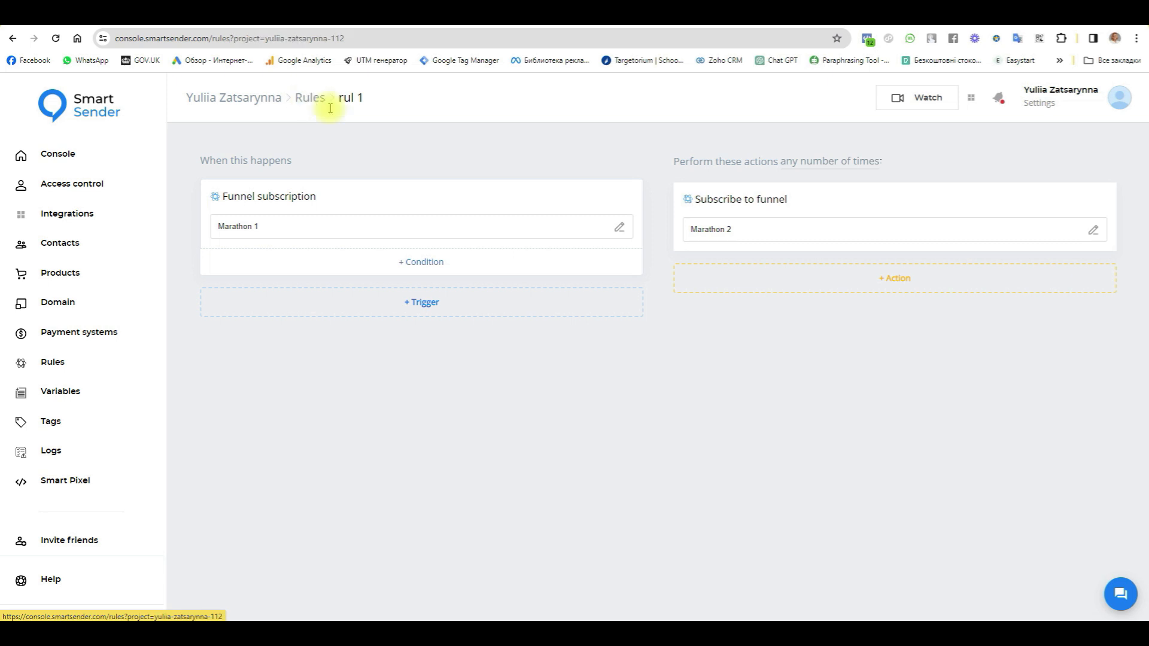
left_click(425, 98)
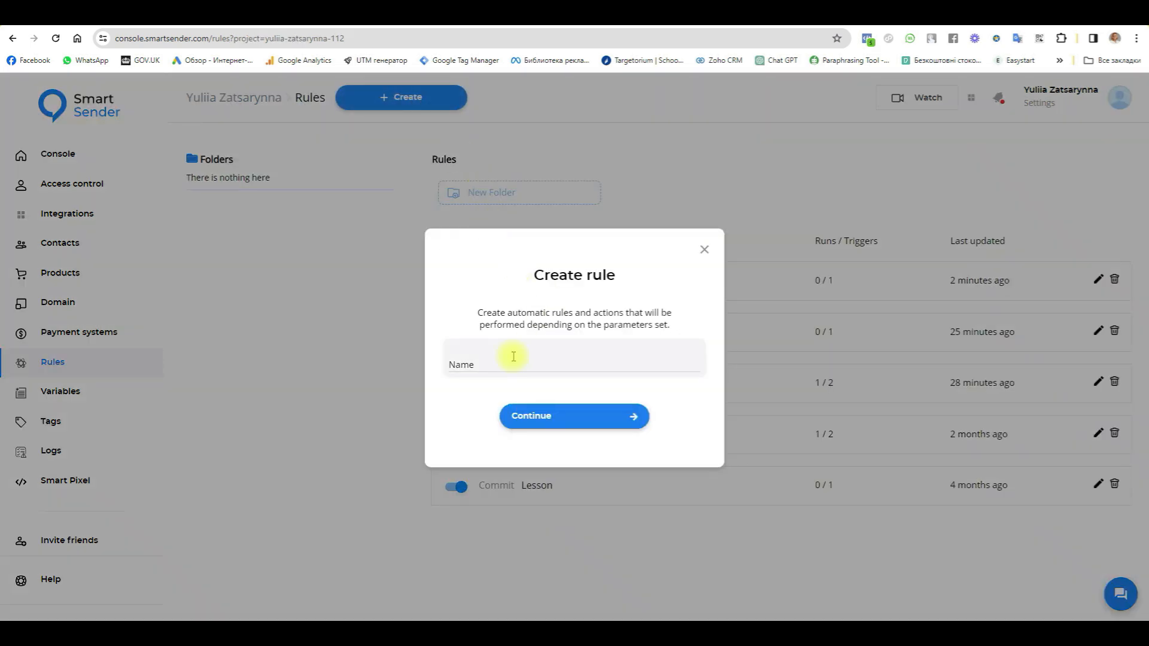
left_click(493, 367)
type("ready")
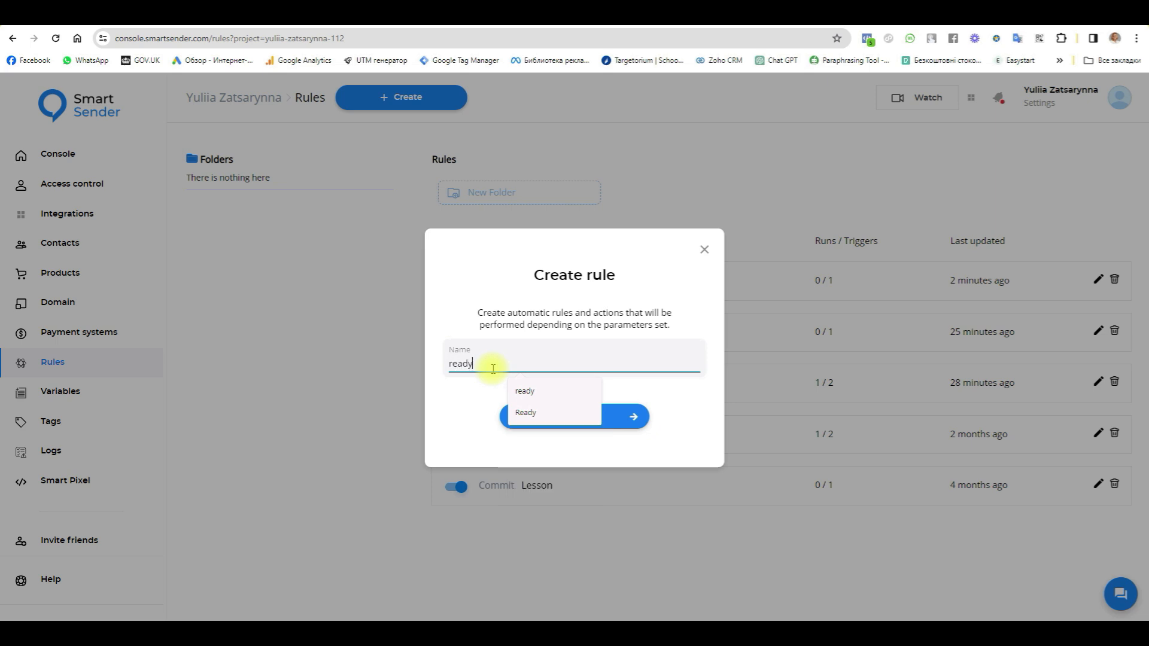
left_click(626, 423)
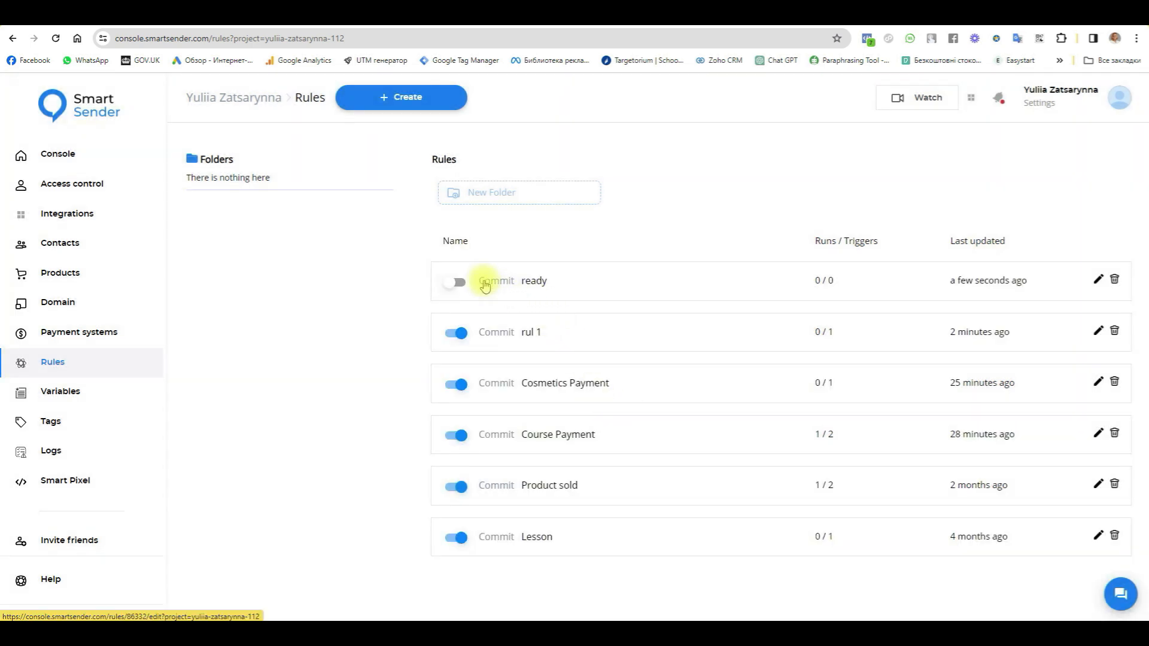
left_click(462, 283)
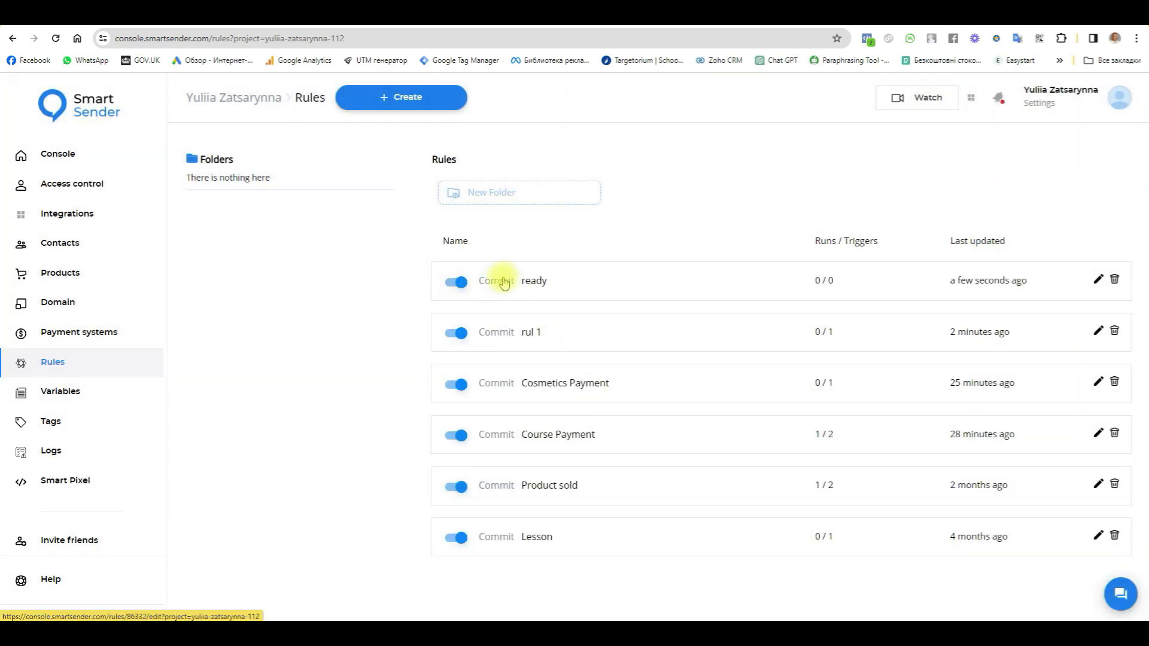
left_click(540, 283)
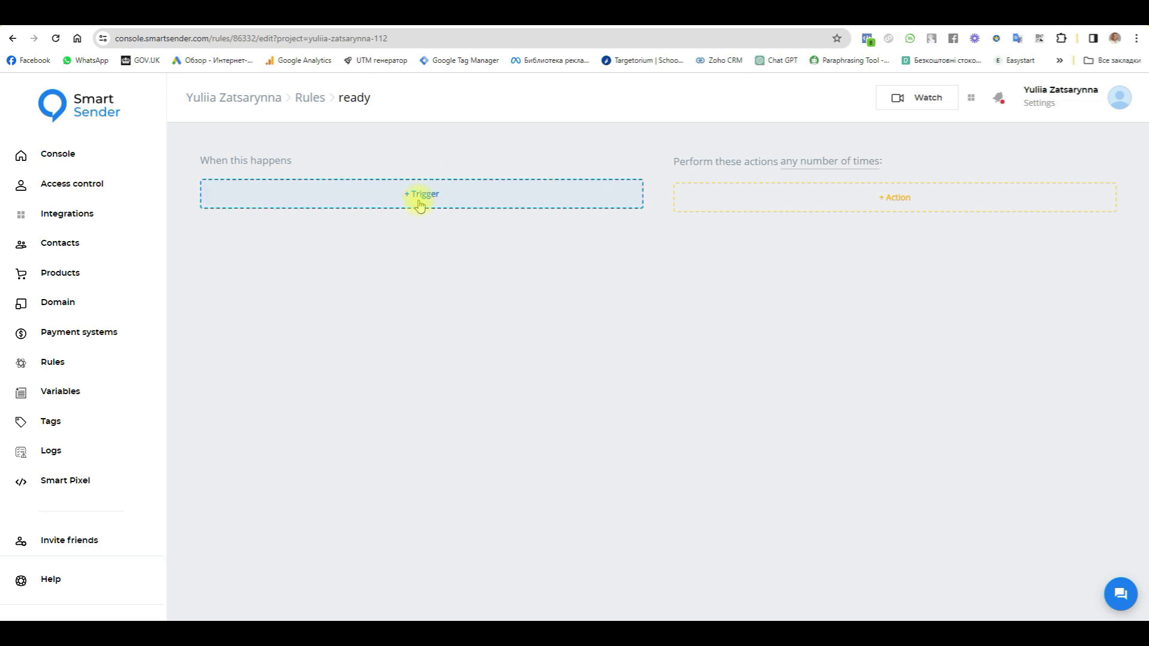
- Add a Tag applied trigger for the "ready" tag to the rule
left_click(424, 195)
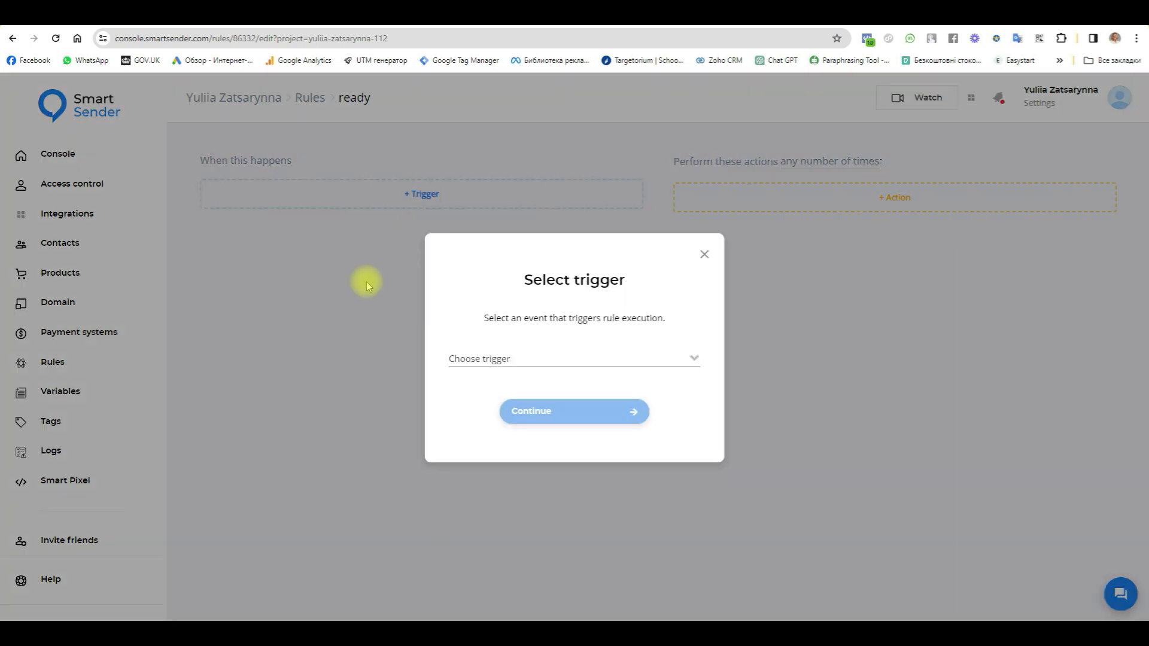
left_click(519, 362)
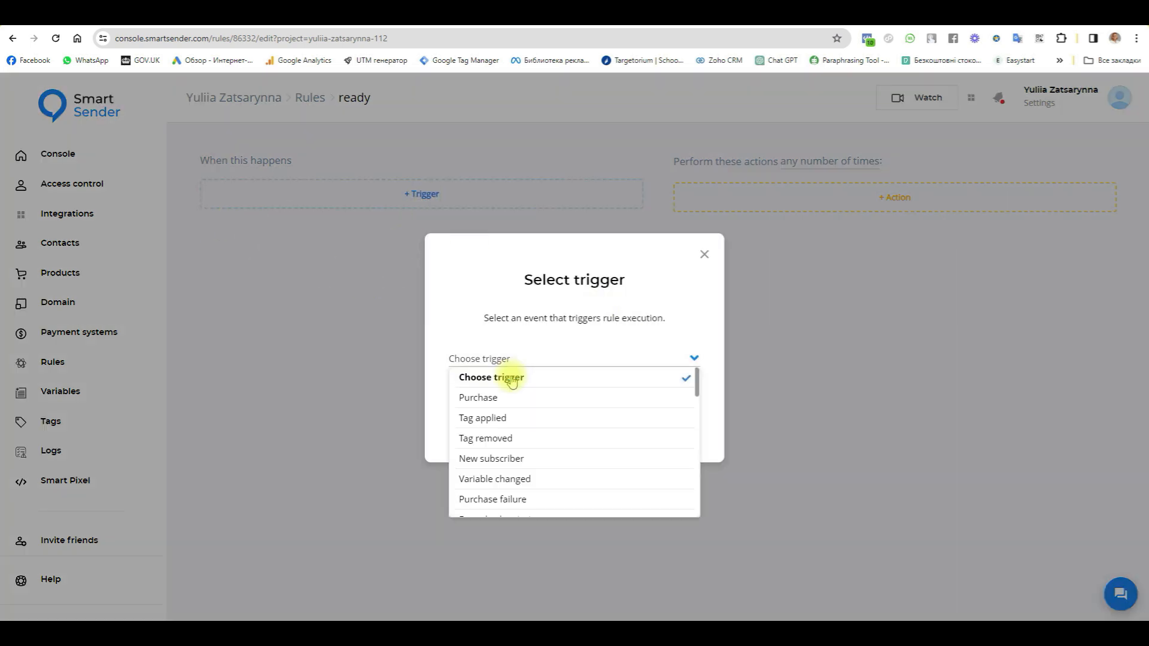
left_click(479, 418)
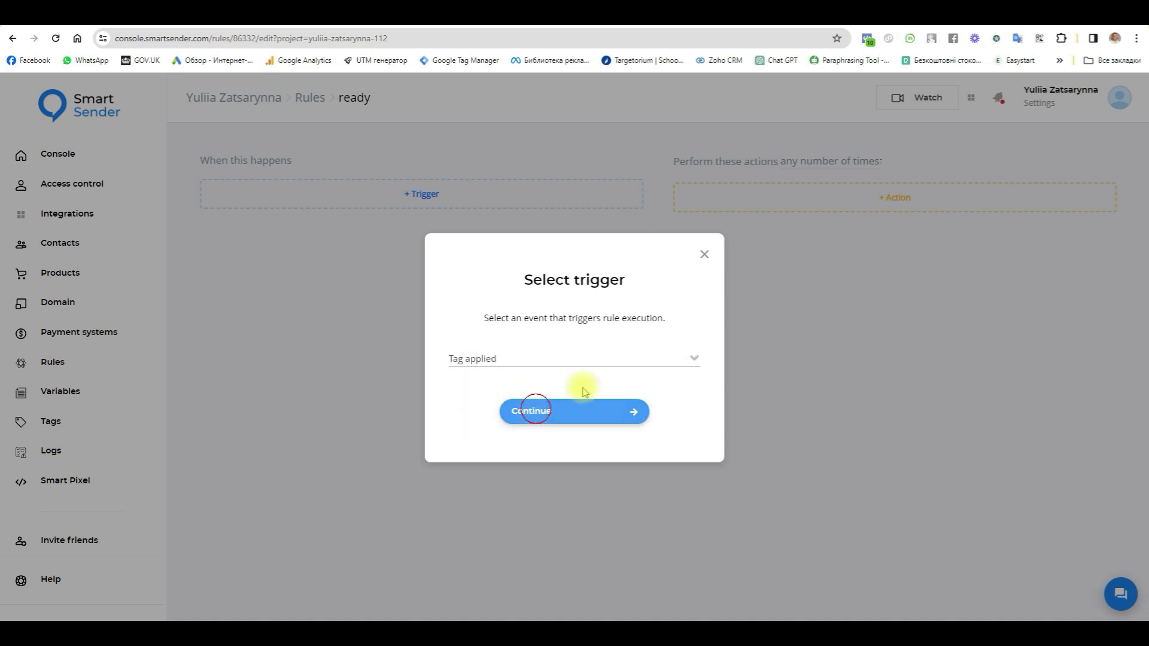
left_click(536, 410)
left_click(982, 213)
left_click(979, 228)
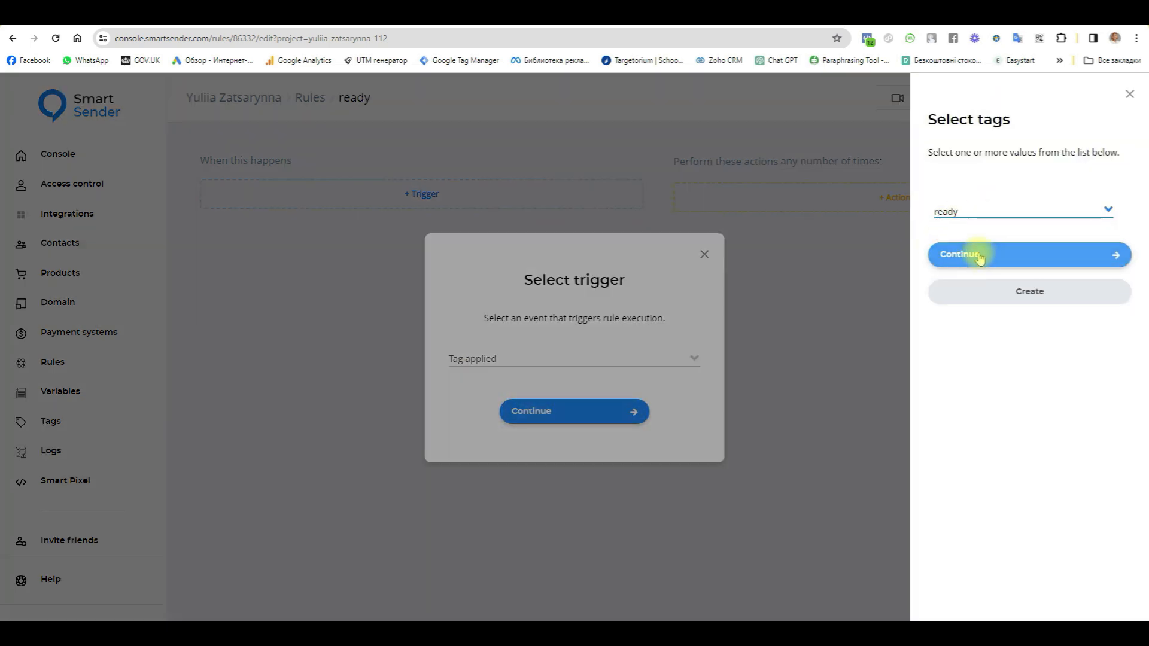
left_click(977, 254)
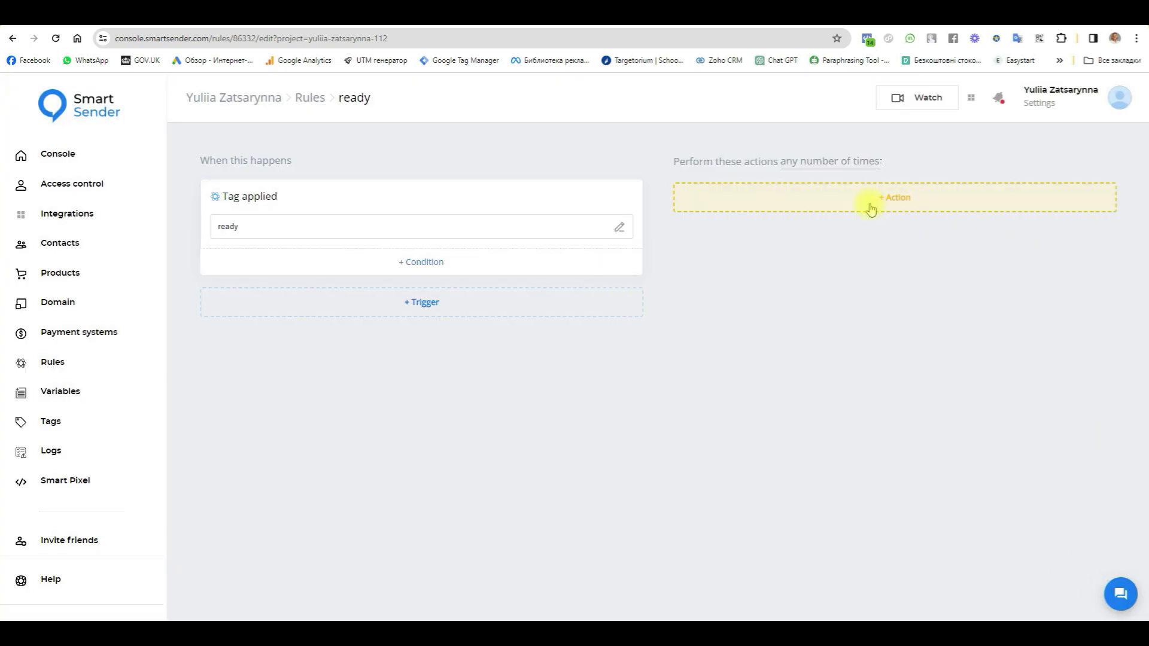
- Add a Subscribe to funnel action that targets the Ready funnel
left_click(896, 201)
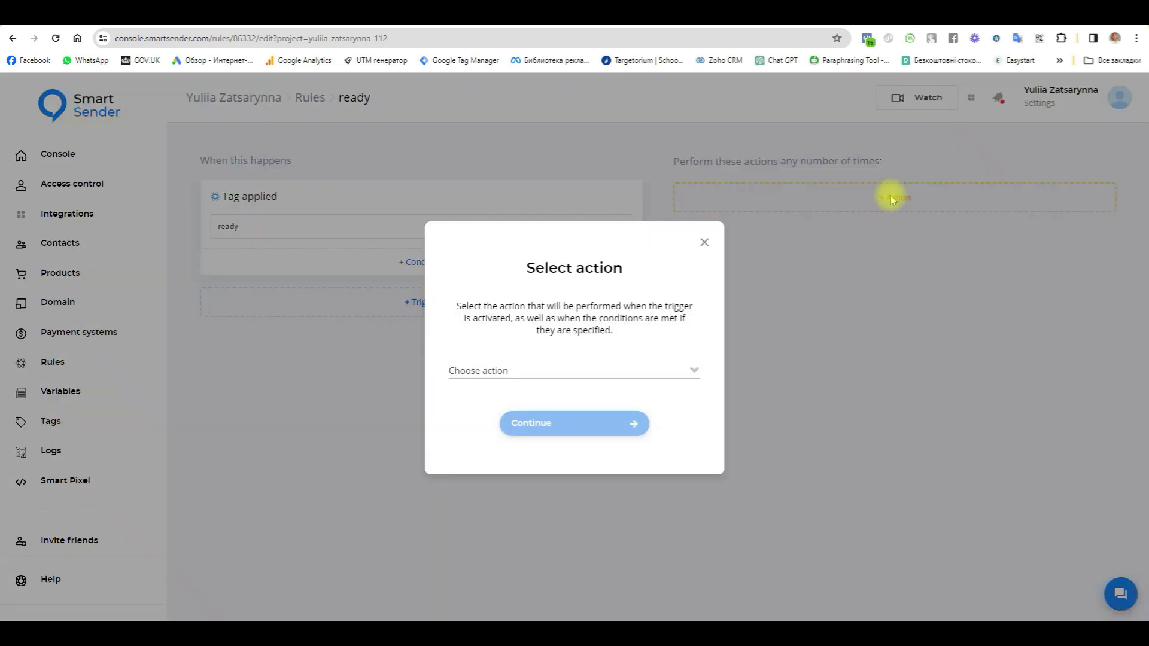
left_click(546, 367)
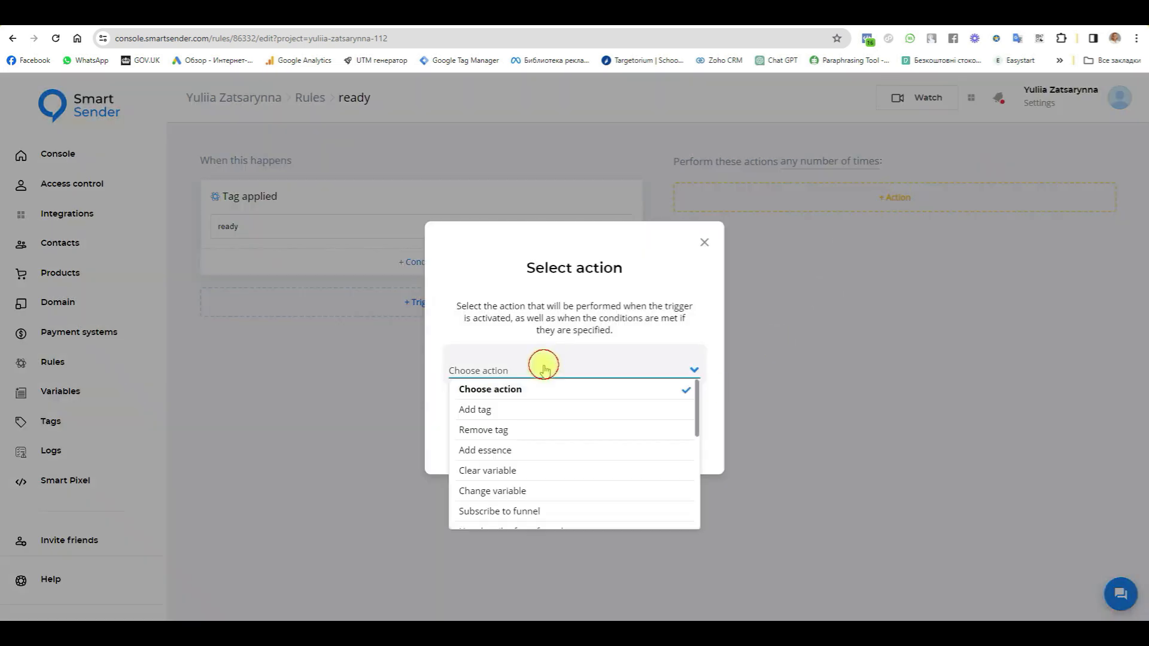
left_click(531, 512)
left_click(538, 425)
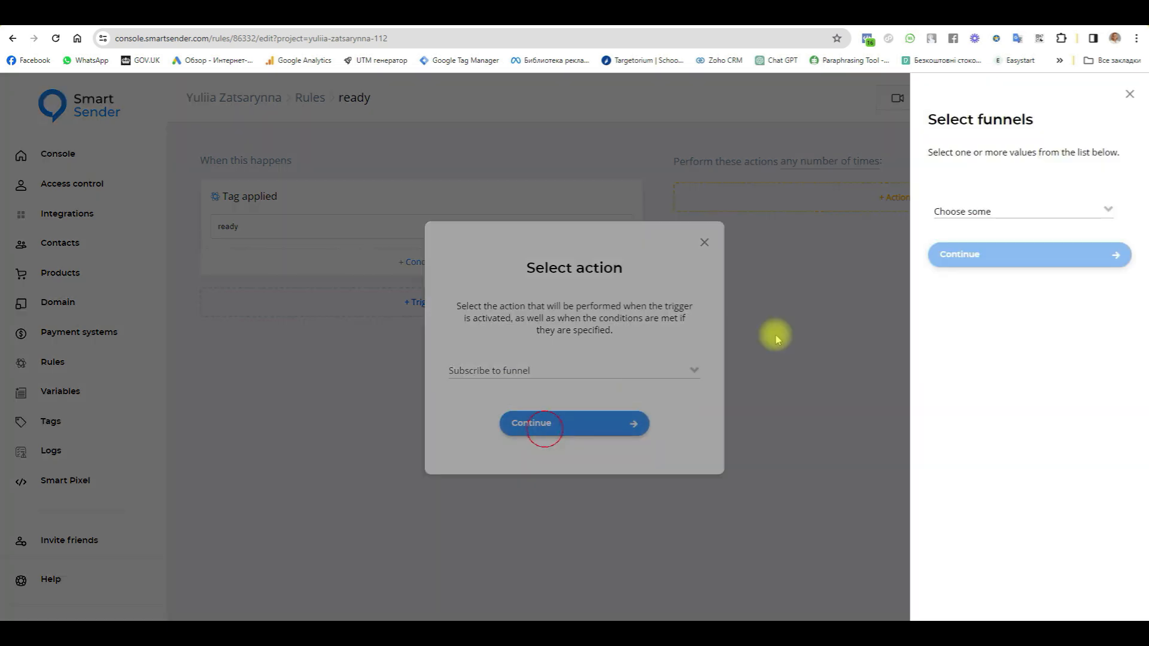
left_click(995, 202)
left_click(955, 226)
left_click(975, 254)
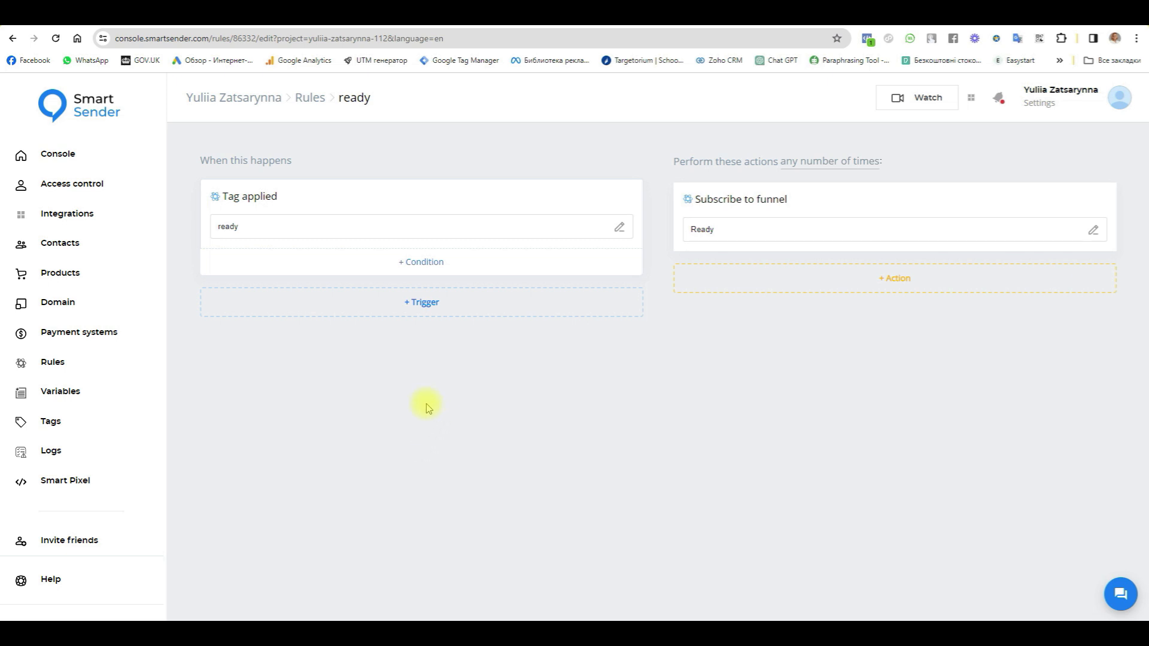
- Go to the live chats in Smart Messenger and open the contact details of the Viber conversation
left_click(63, 156)
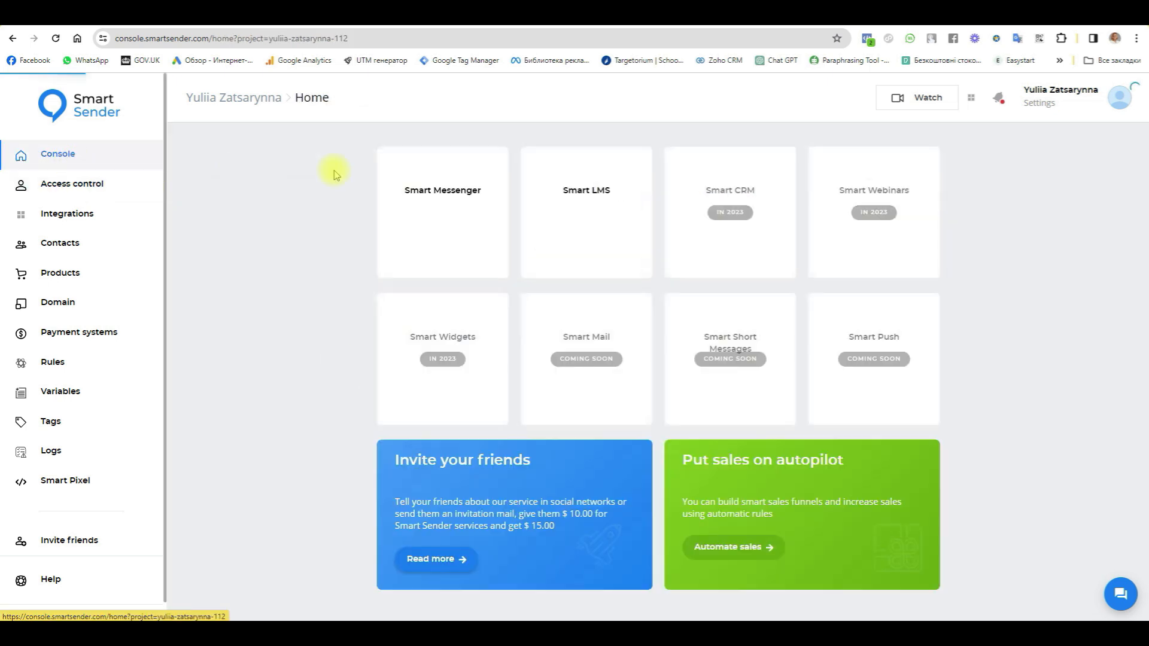
left_click(452, 206)
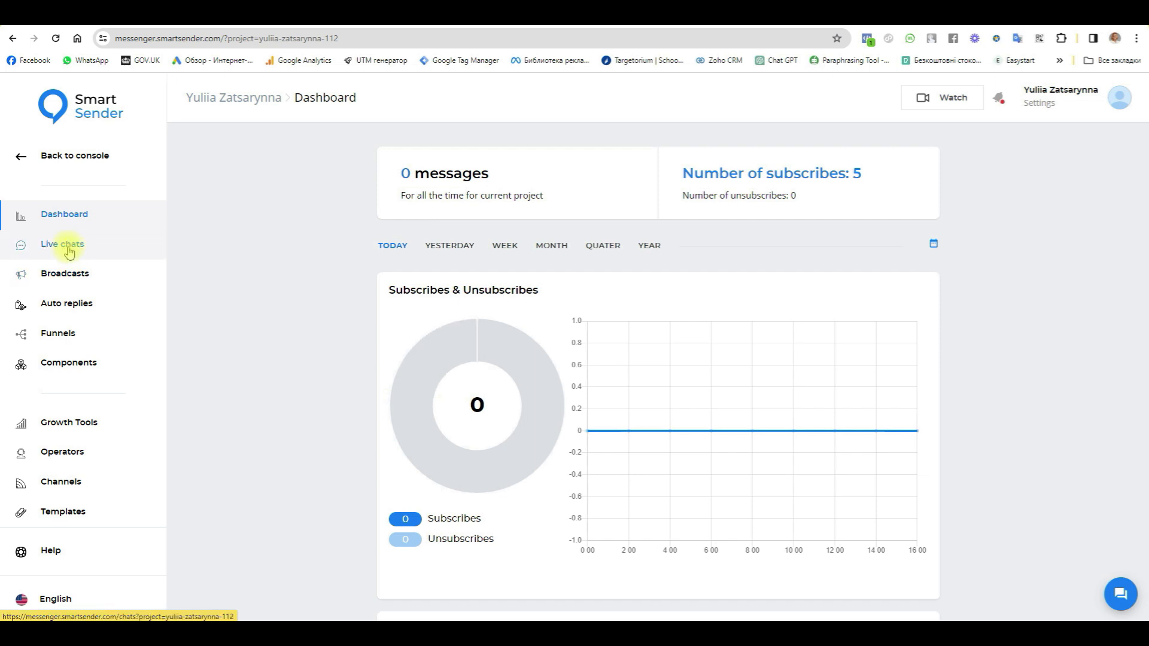
left_click(72, 246)
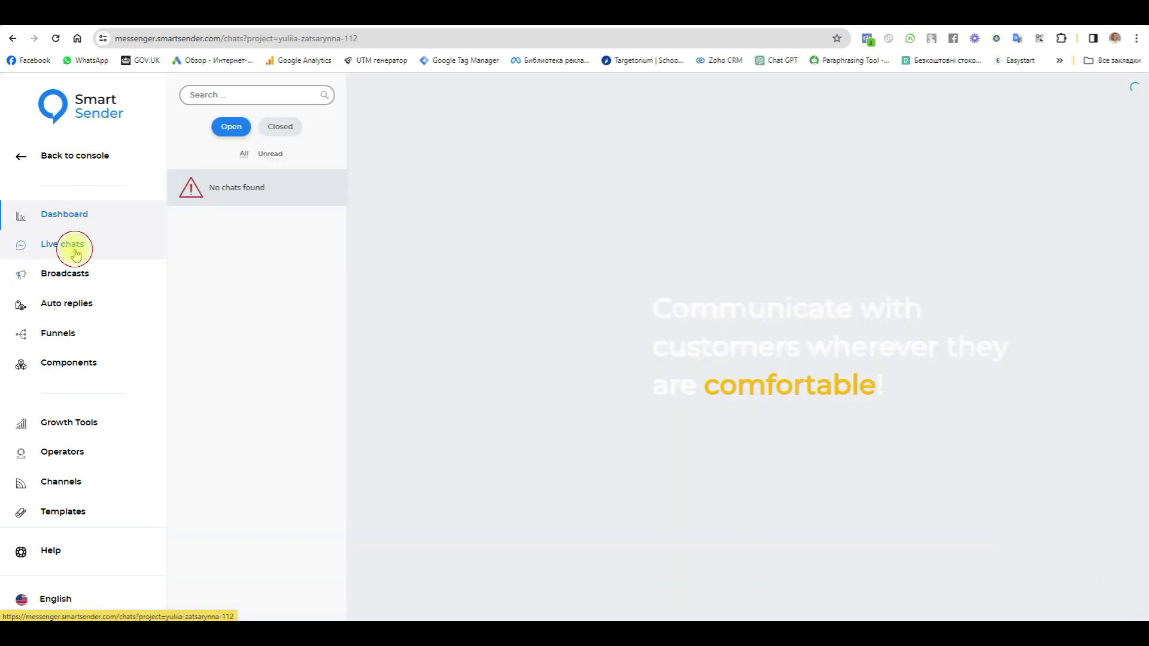
left_click(282, 192)
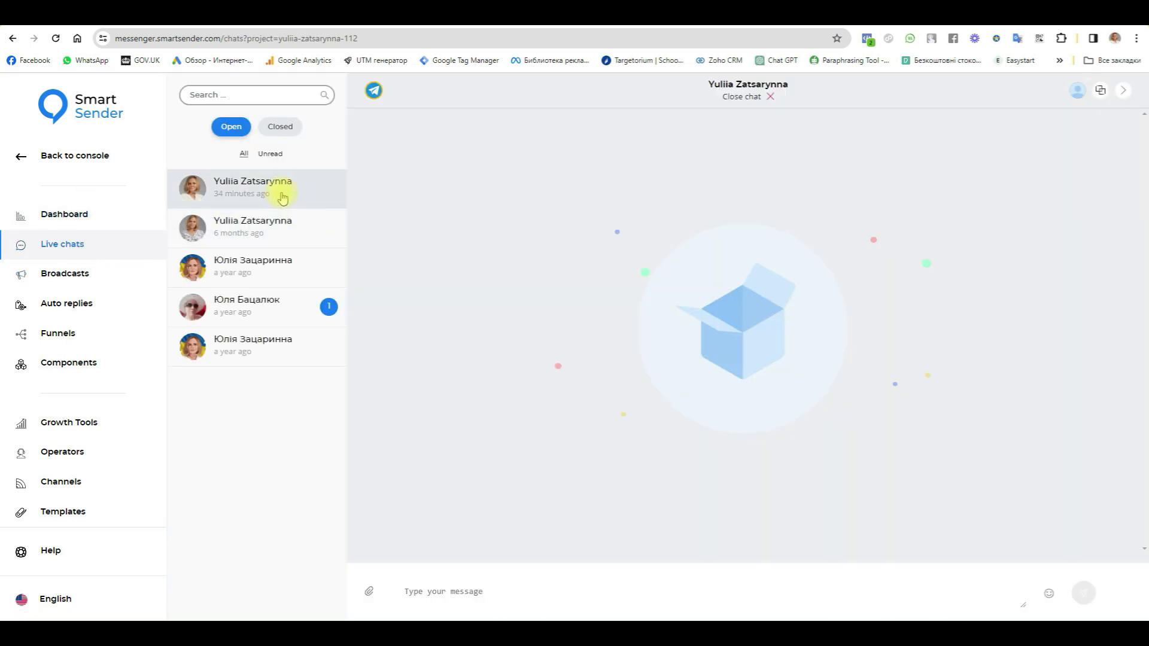
left_click(292, 228)
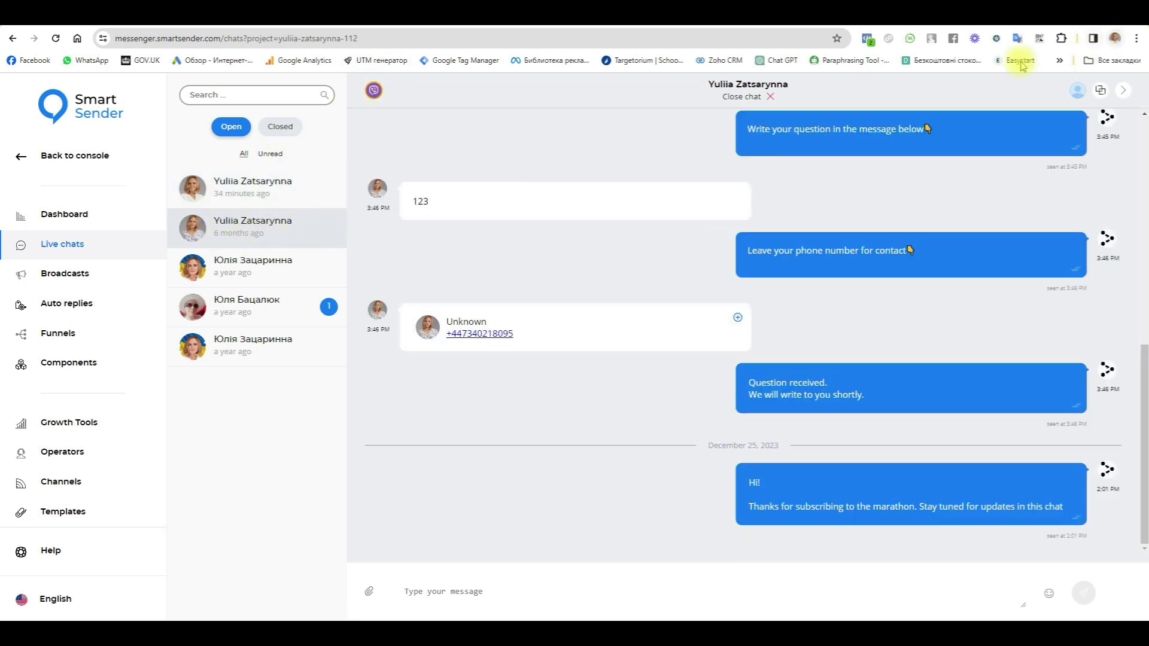
left_click(1124, 91)
scroll(1008, 515, "down", 5)
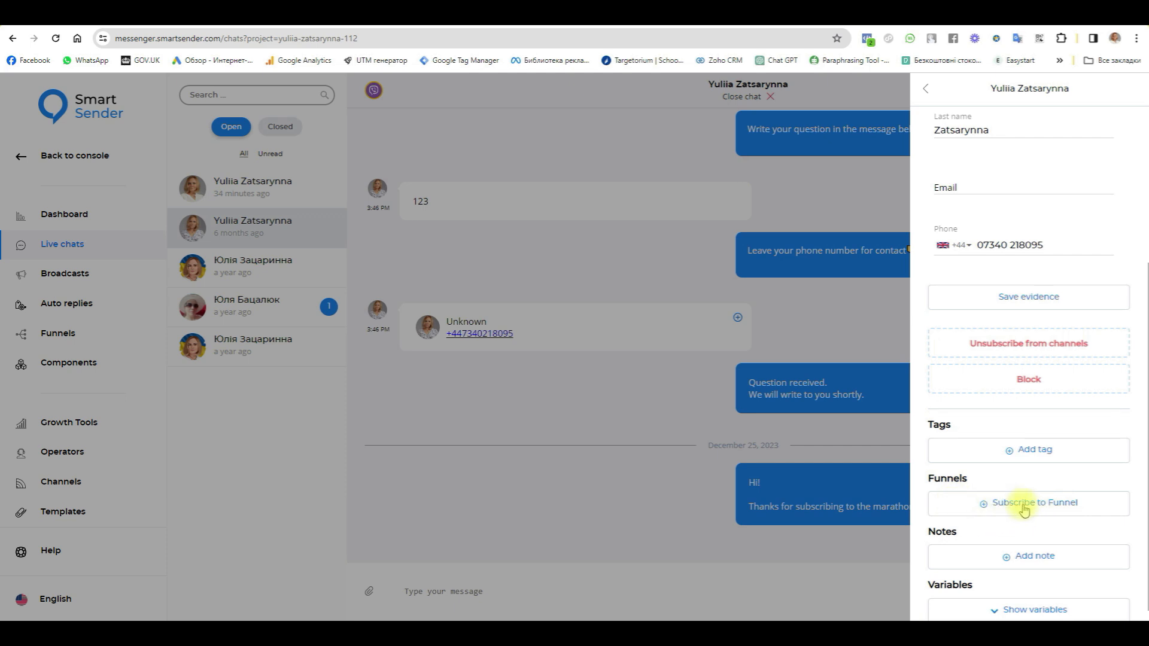
- Subscribe the open contact to the Marathon 1 funnel
left_click(1024, 505)
left_click(518, 364)
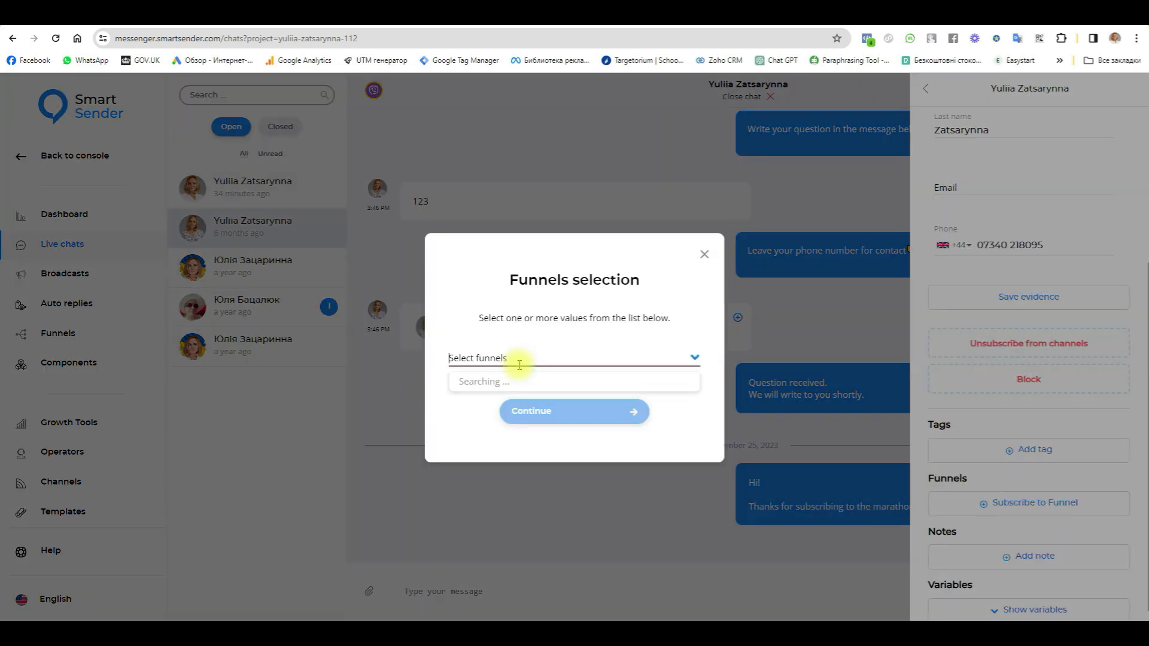
left_click(482, 421)
left_click(549, 421)
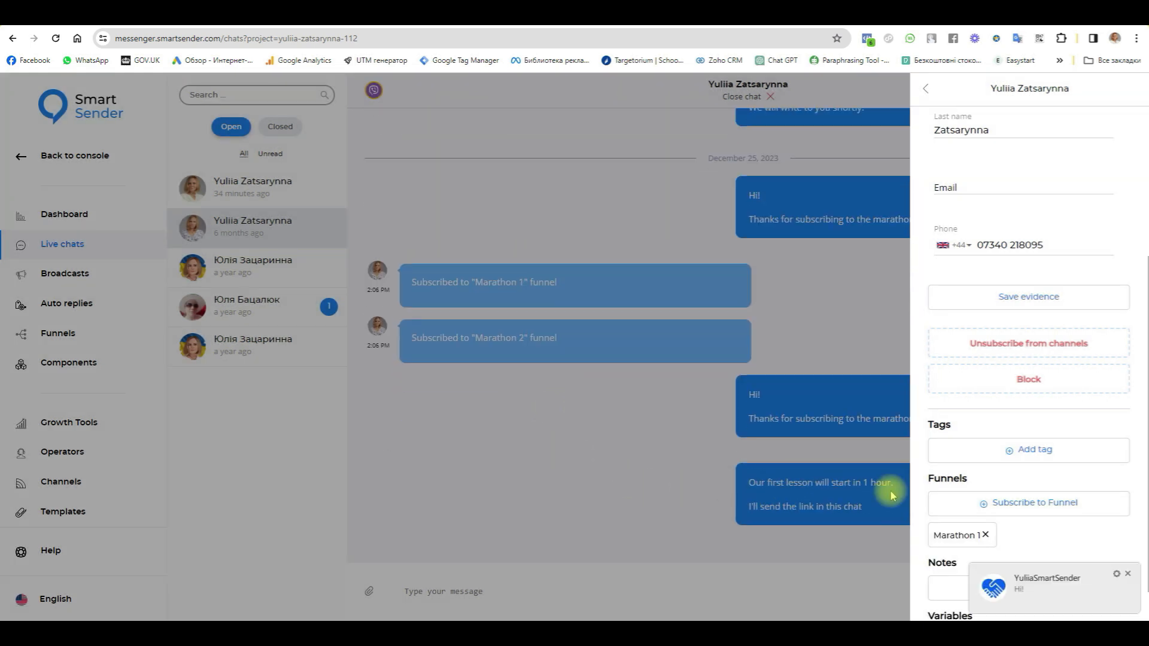
- Switch to the bot's chat in Viber and review the marathon messages about the first lesson and its link
left_click(1095, 600)
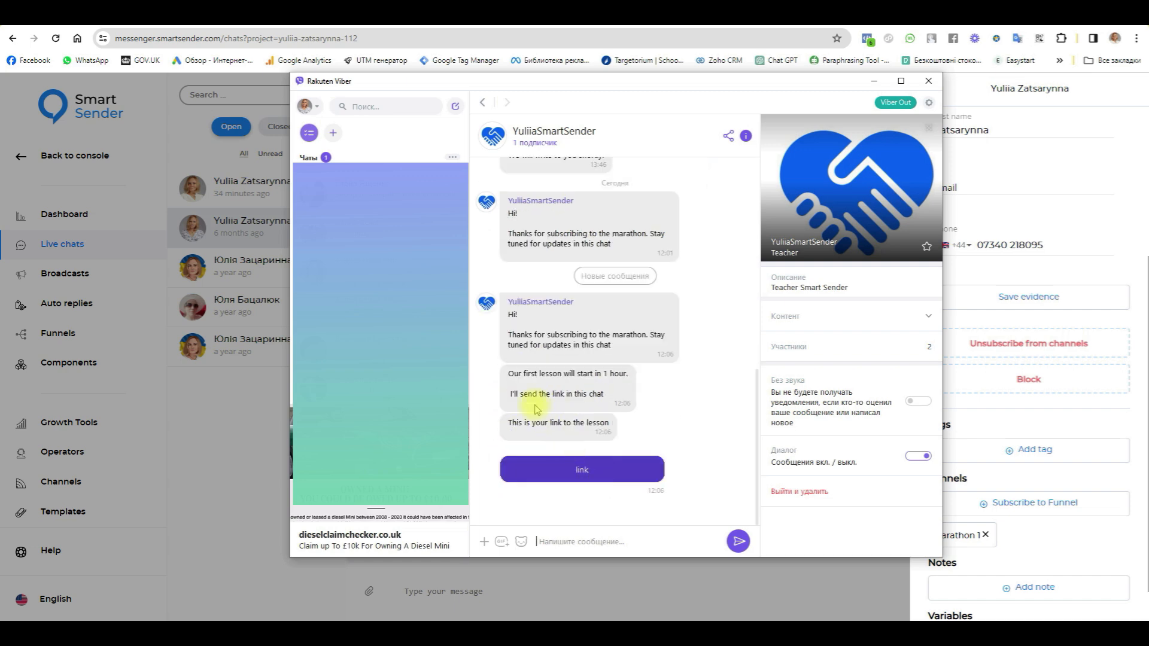
left_click_drag(508, 374, 616, 395)
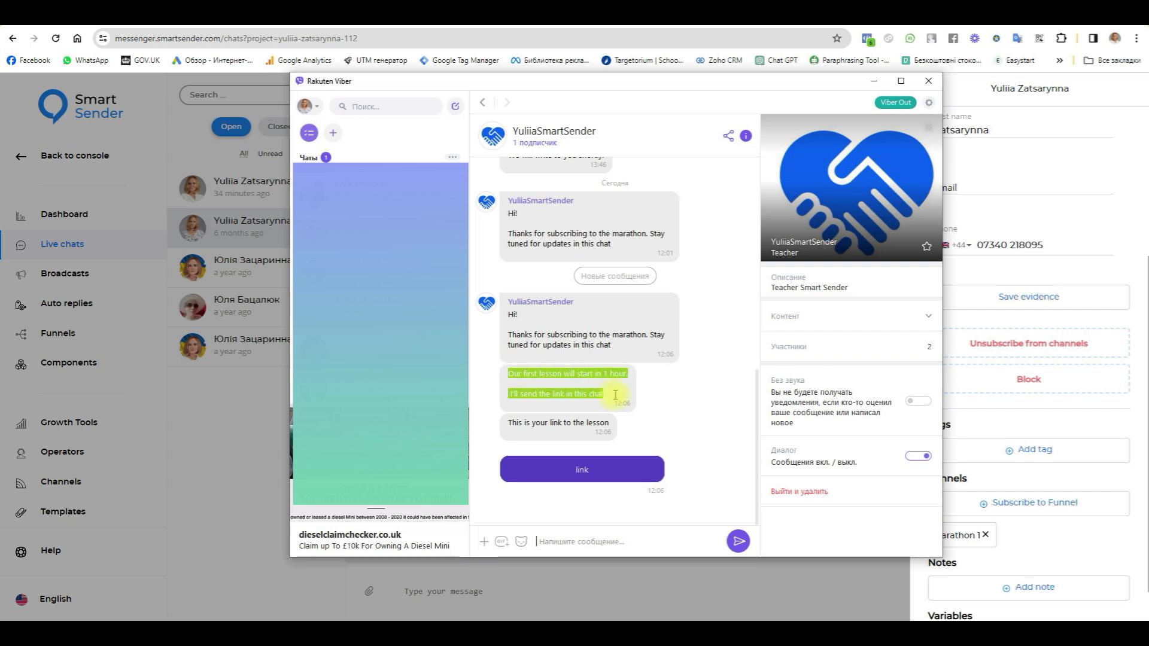
left_click(616, 388)
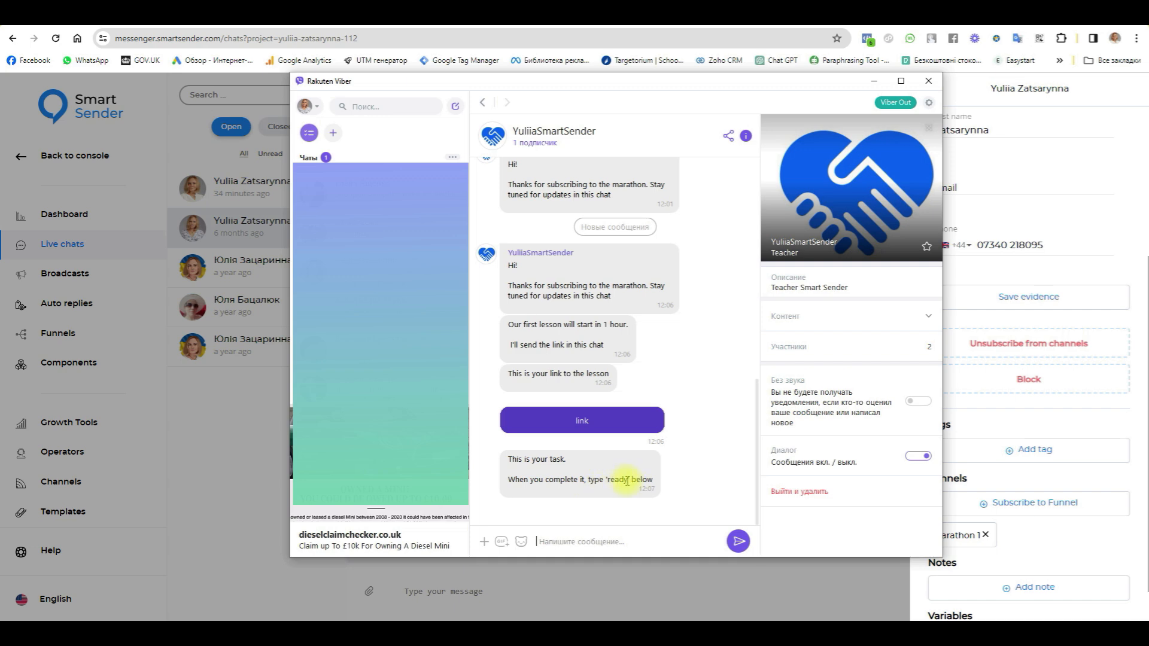
- Copy the word "ready" from the task message, send it as a reply in the Viber chat, and check the bot's answer
left_click_drag(629, 480, 621, 484)
key("ctrl+c")
left_click(562, 537)
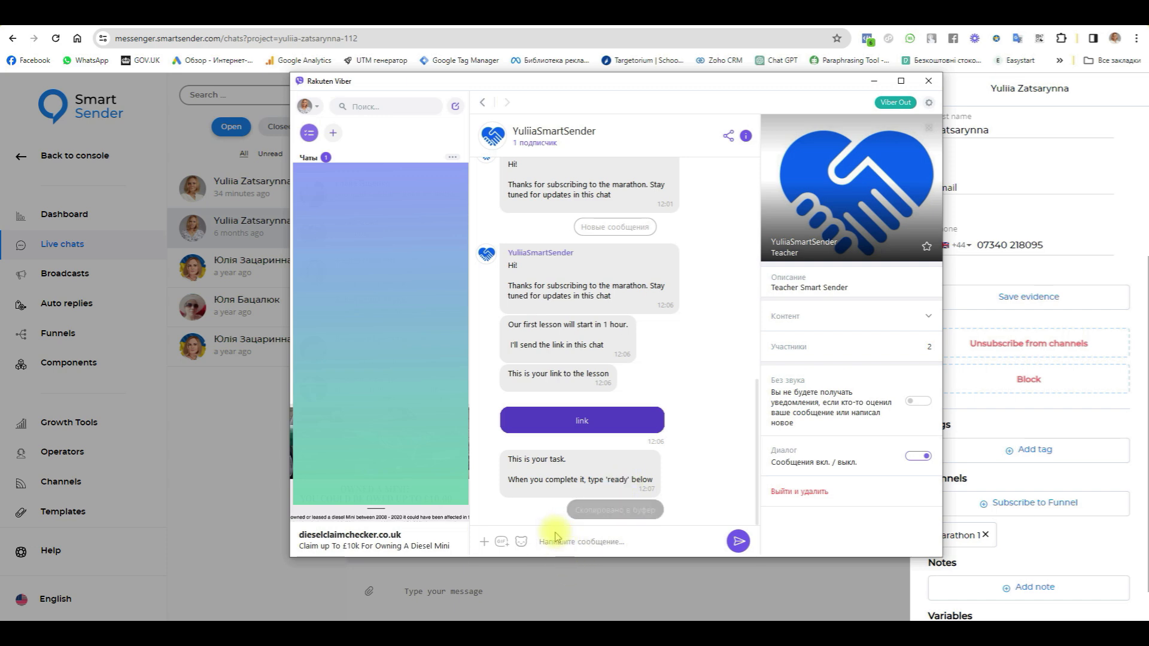
key("ctrl+v")
left_click(739, 542)
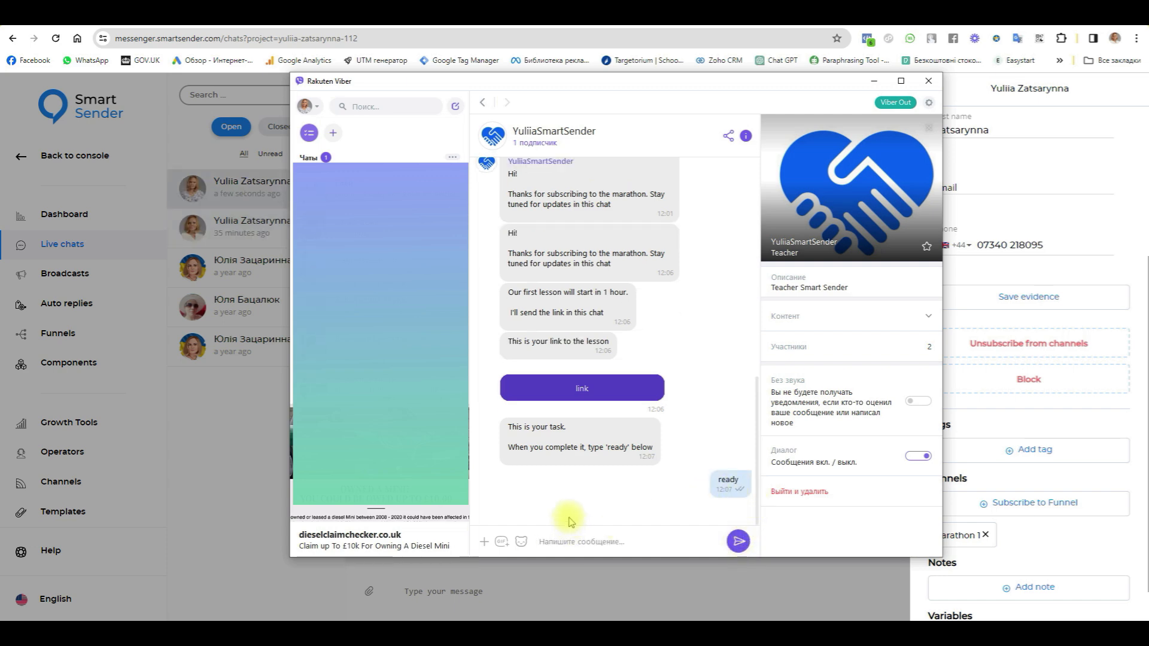
left_click_drag(508, 479, 586, 484)
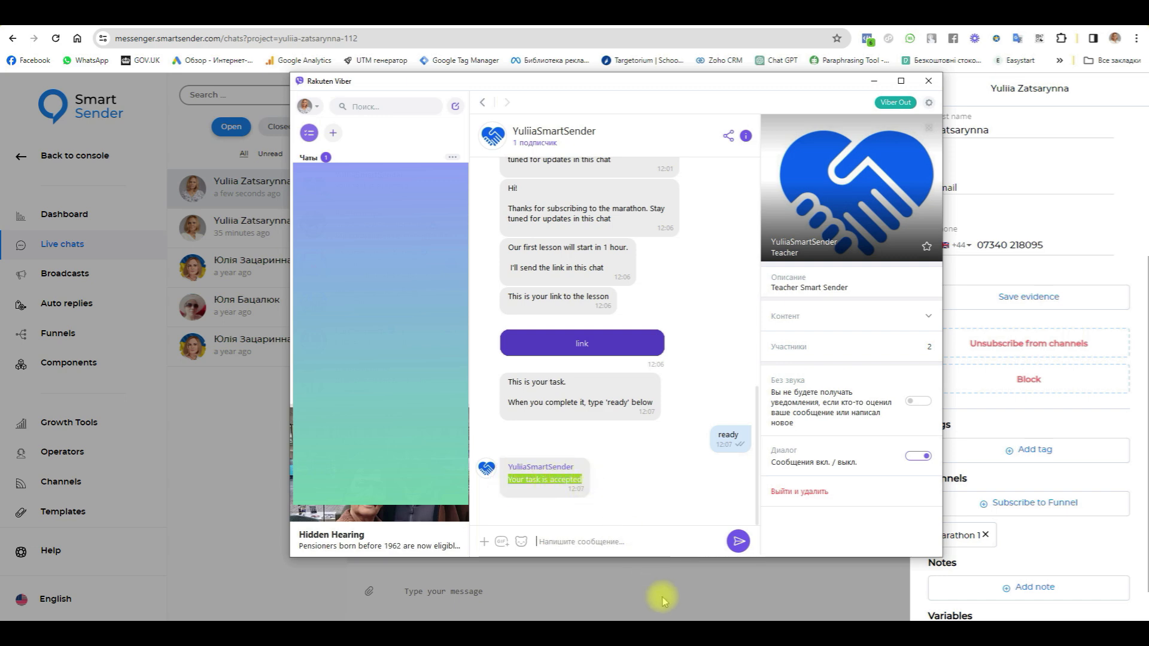
- Return to the Smart Sender live chat, close the contact details, and examine the "ready" reply with its tag and funnel subscription entries
left_click(626, 599)
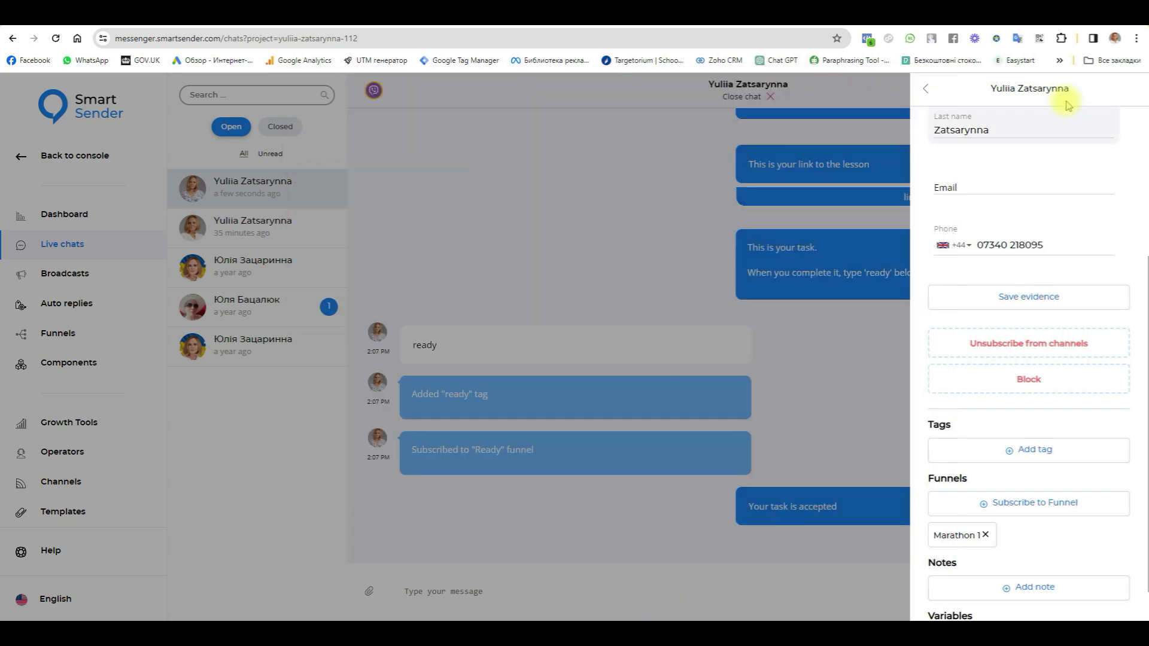
left_click(926, 89)
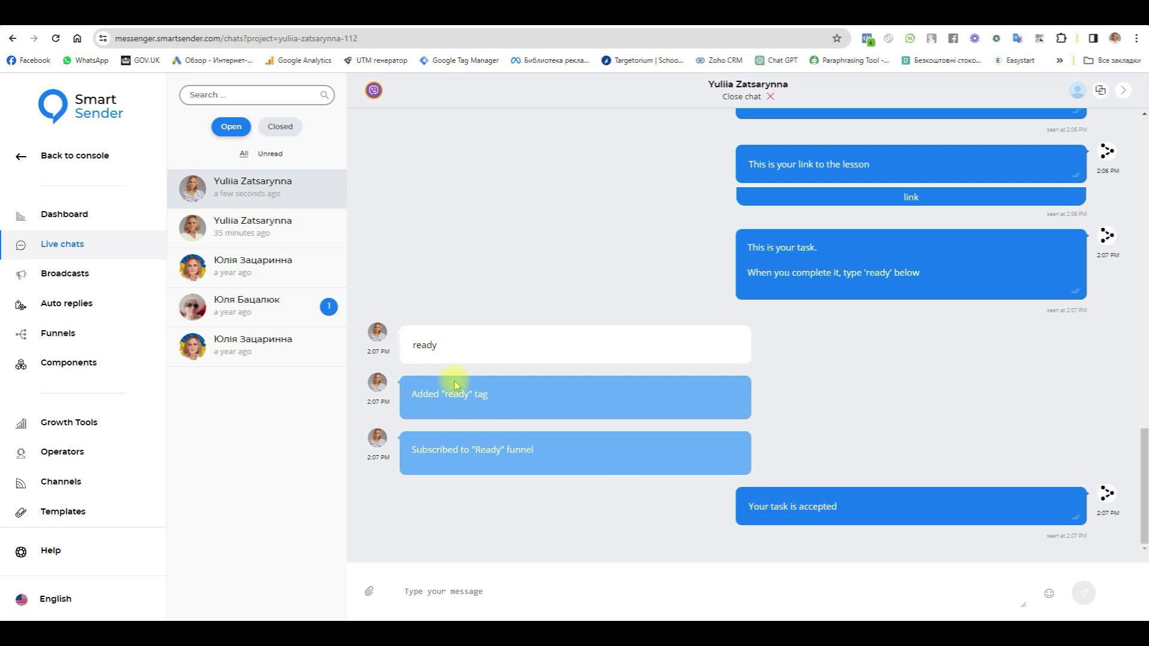
left_click_drag(495, 393, 372, 406)
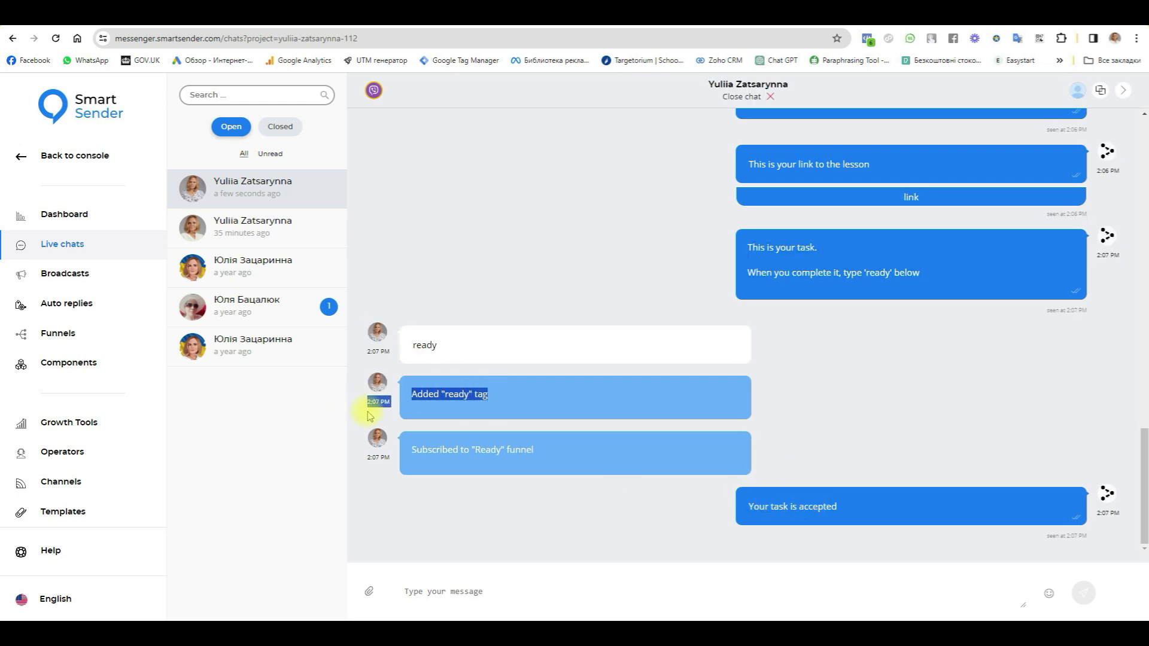
left_click_drag(438, 346, 403, 355)
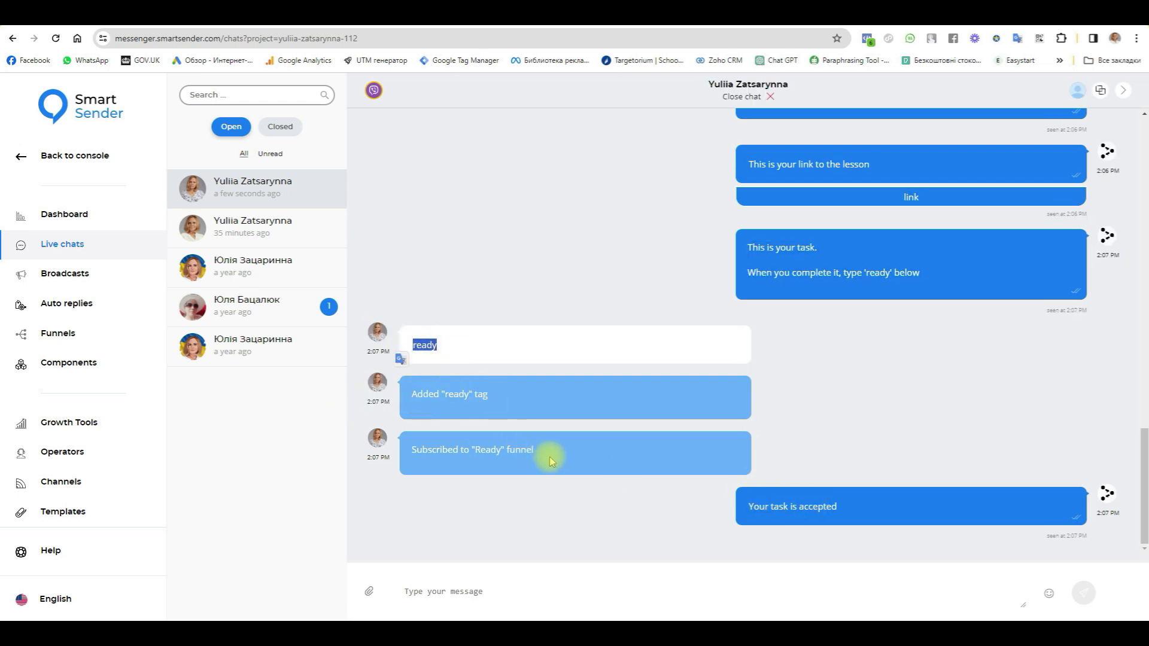
left_click_drag(535, 450, 417, 452)
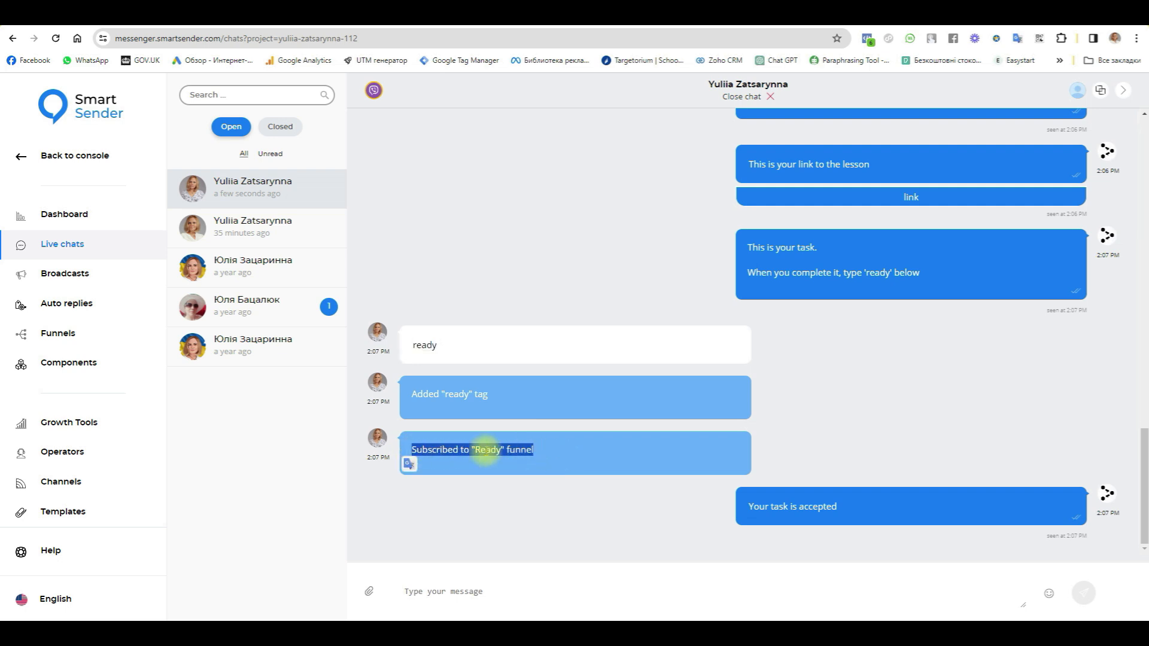
left_click(475, 450)
left_click_drag(476, 450, 501, 460)
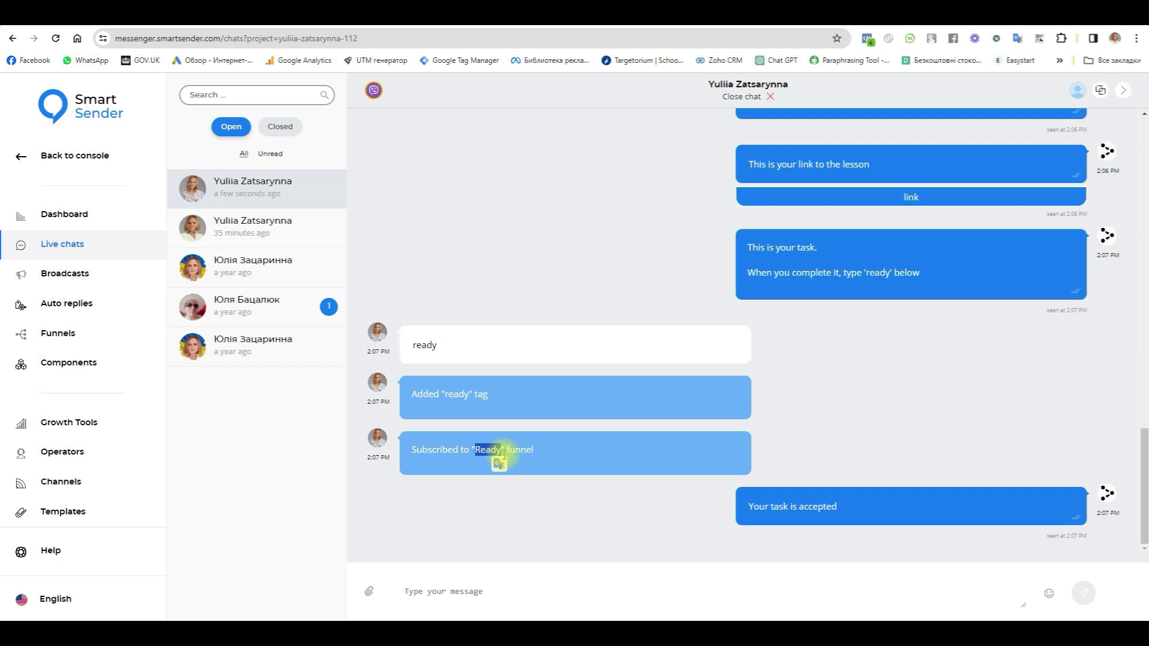